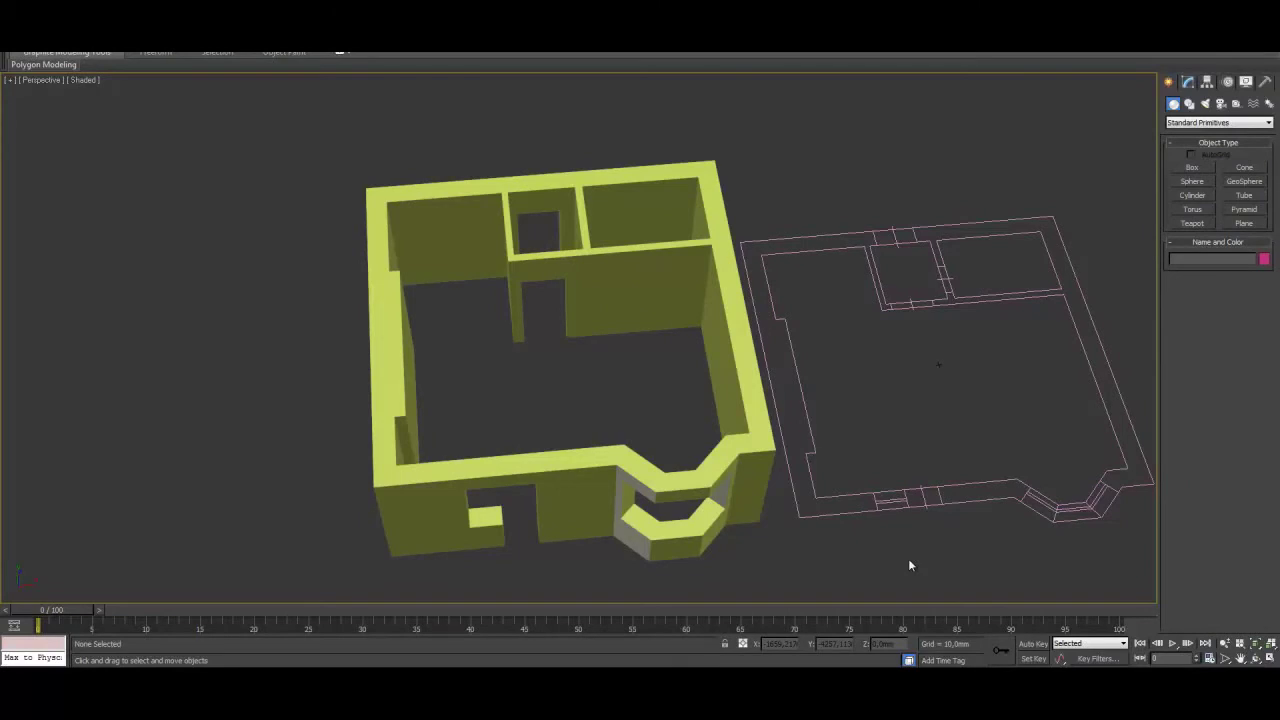
Draw a floor box around the apartment's whole footprint in the top view, with its height set to -50 mm
middle_click_drag(600, 389, 571, 389, "alt")
key("alt+w")
left_click(365, 271)
key("alt+w")
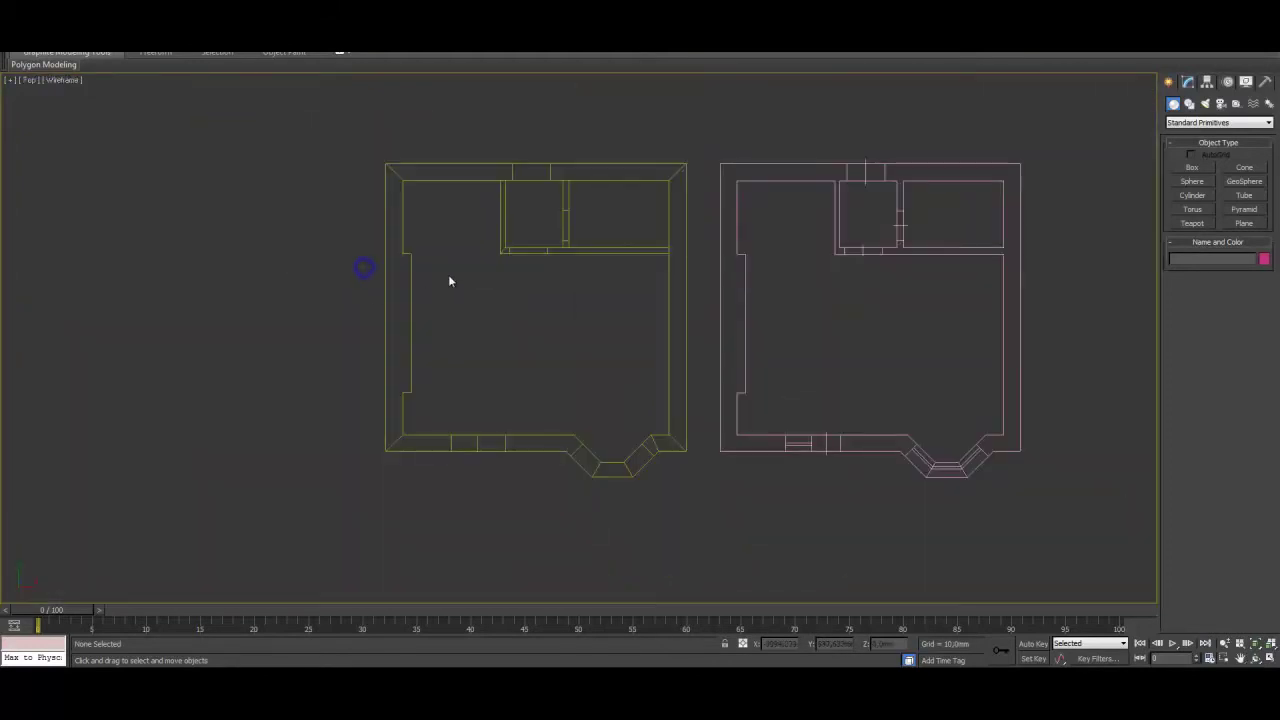
left_click(497, 249)
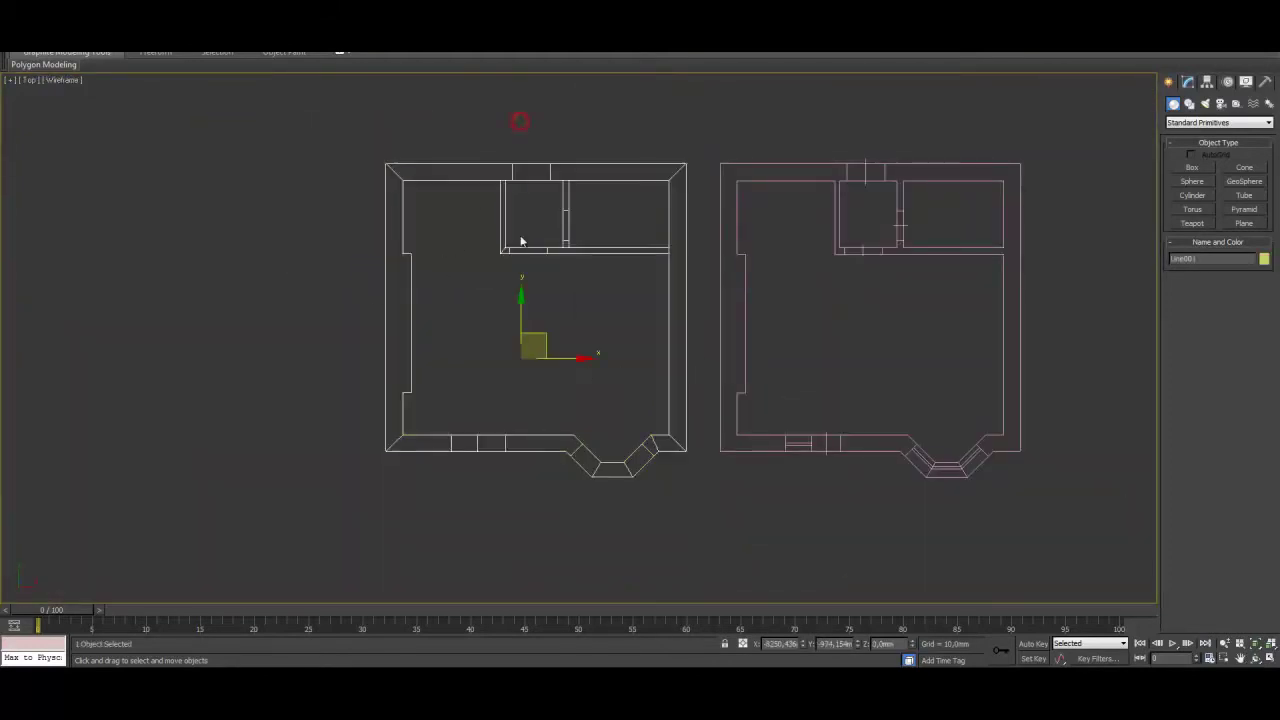
middle_click_drag(531, 233, 569, 269)
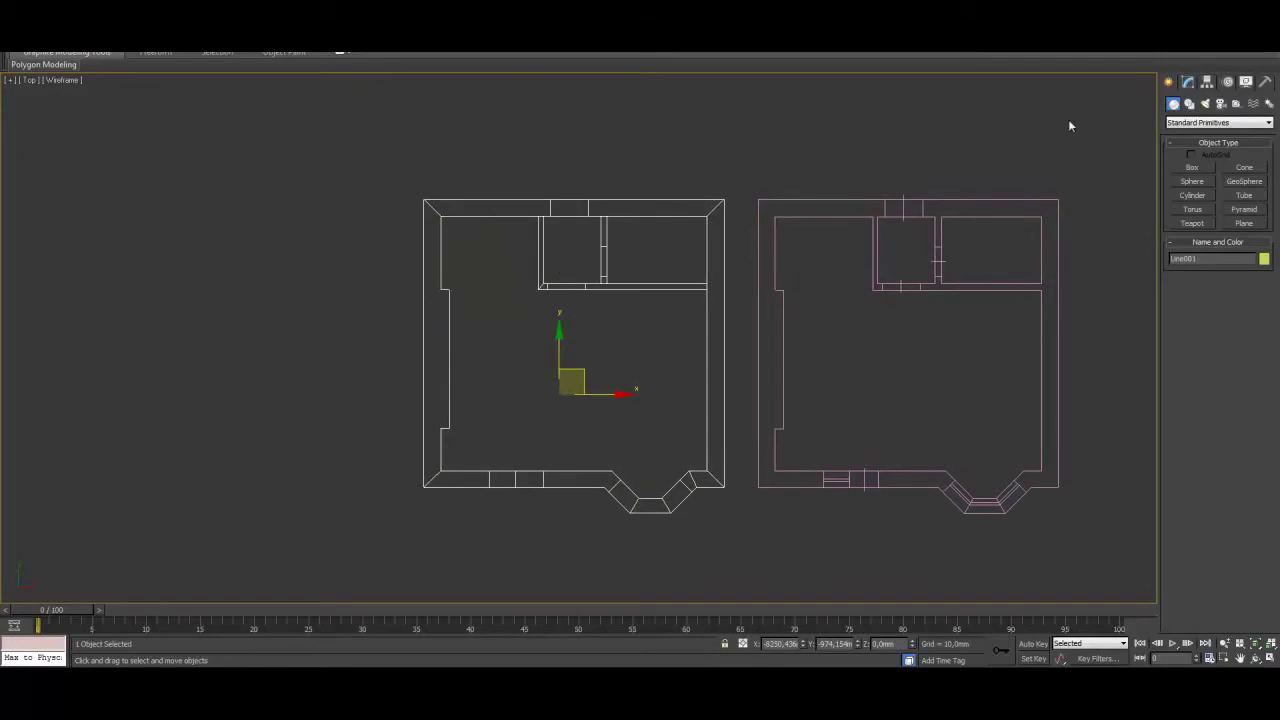
left_click(1191, 167)
left_click_drag(411, 189, 727, 514)
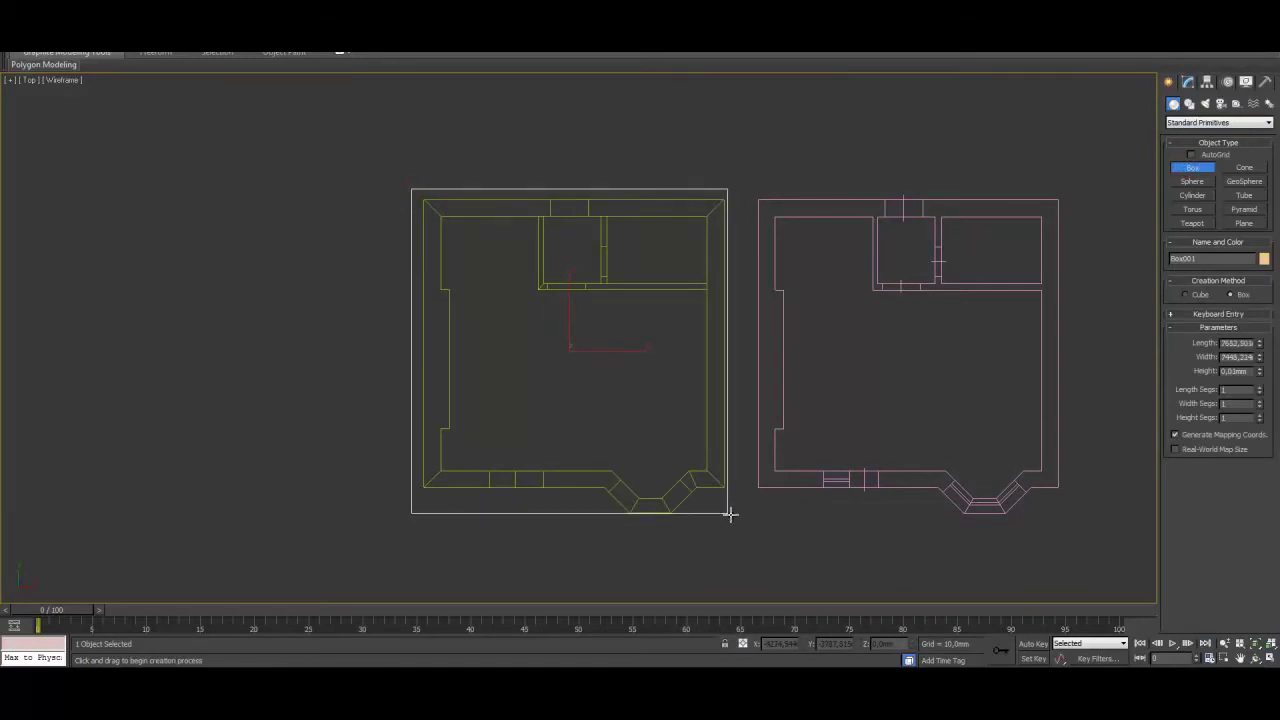
left_click(736, 517)
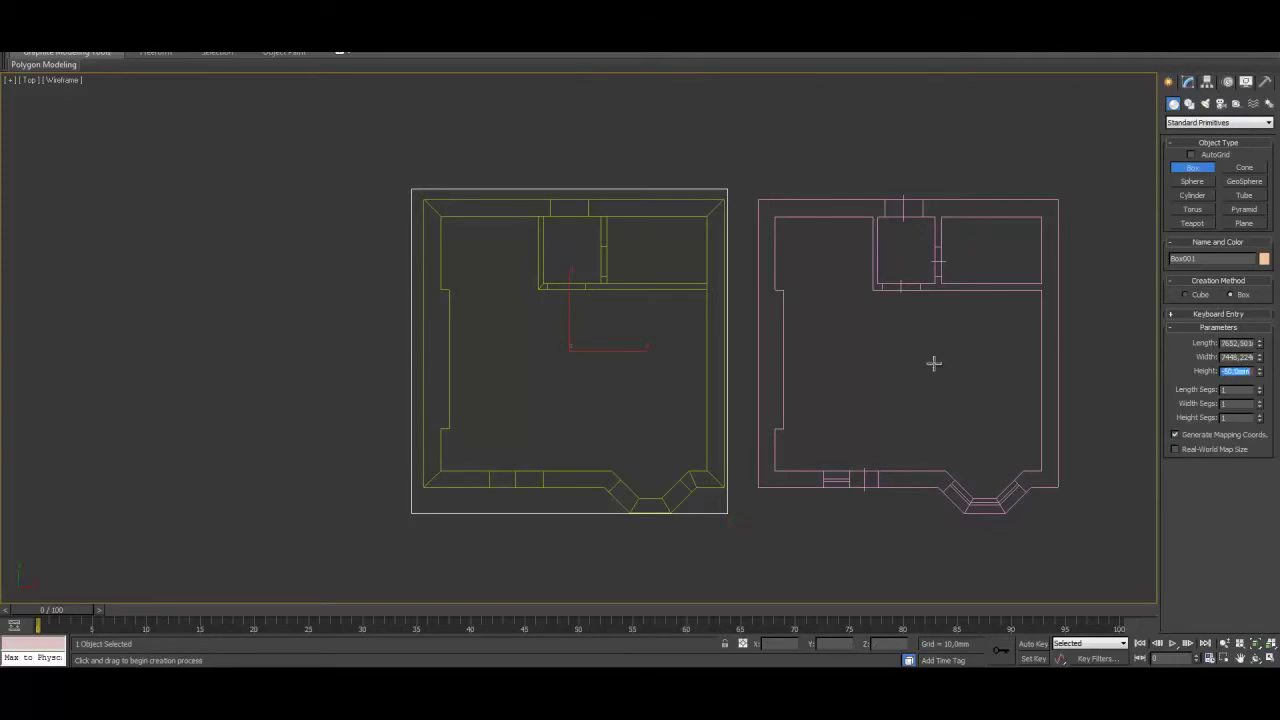
middle_click_drag(783, 377, 774, 383)
key("alt+w")
right_click(832, 505)
key("alt+w")
middle_click_drag(588, 458, 646, 371, "alt")
right_click(624, 396)
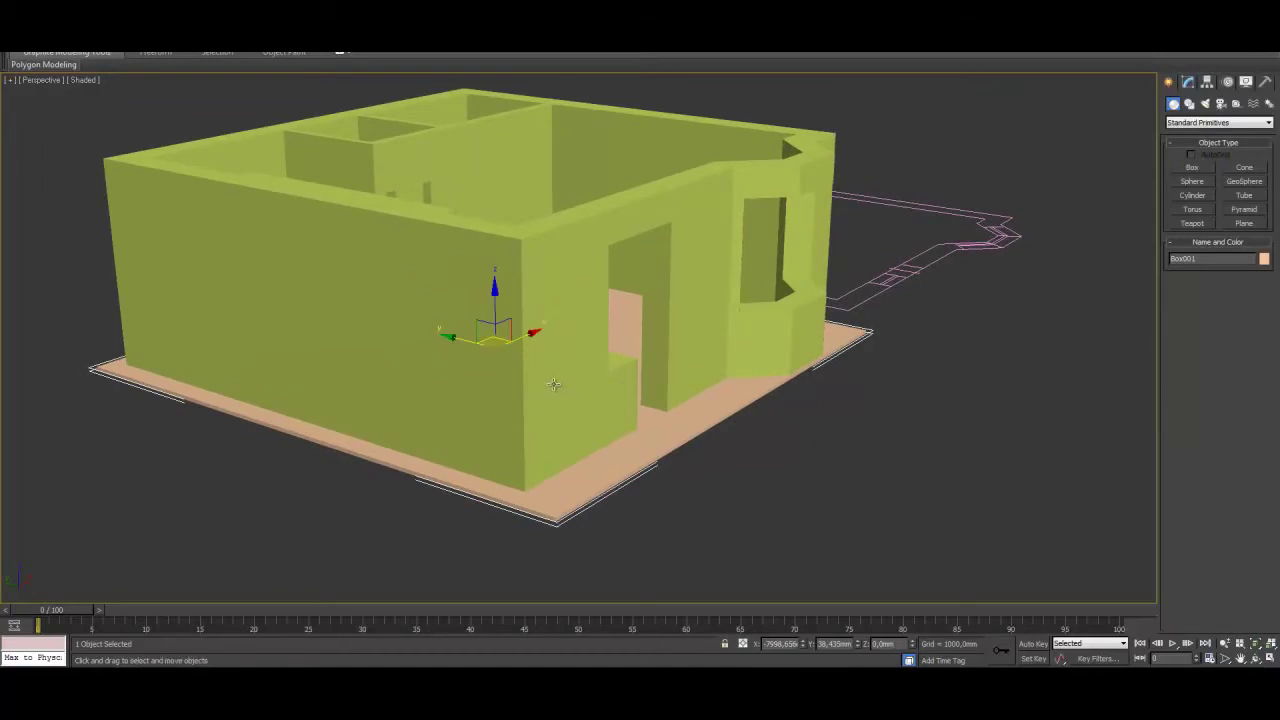
Clone the floor slab upward to the top of the walls as a single independent copy for the ceiling
middle_click_drag(572, 310, 508, 340, "alt")
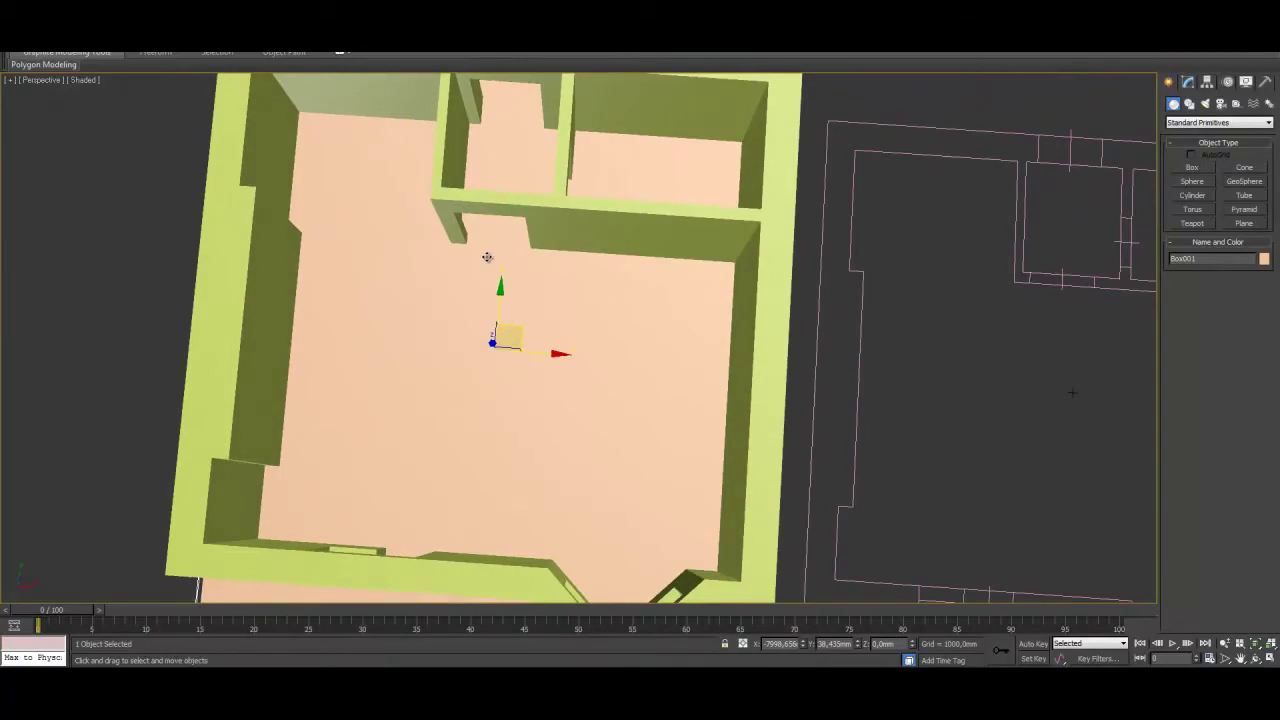
scroll(490, 300, "down", 5)
middle_click_drag(500, 295, 553, 268, "alt")
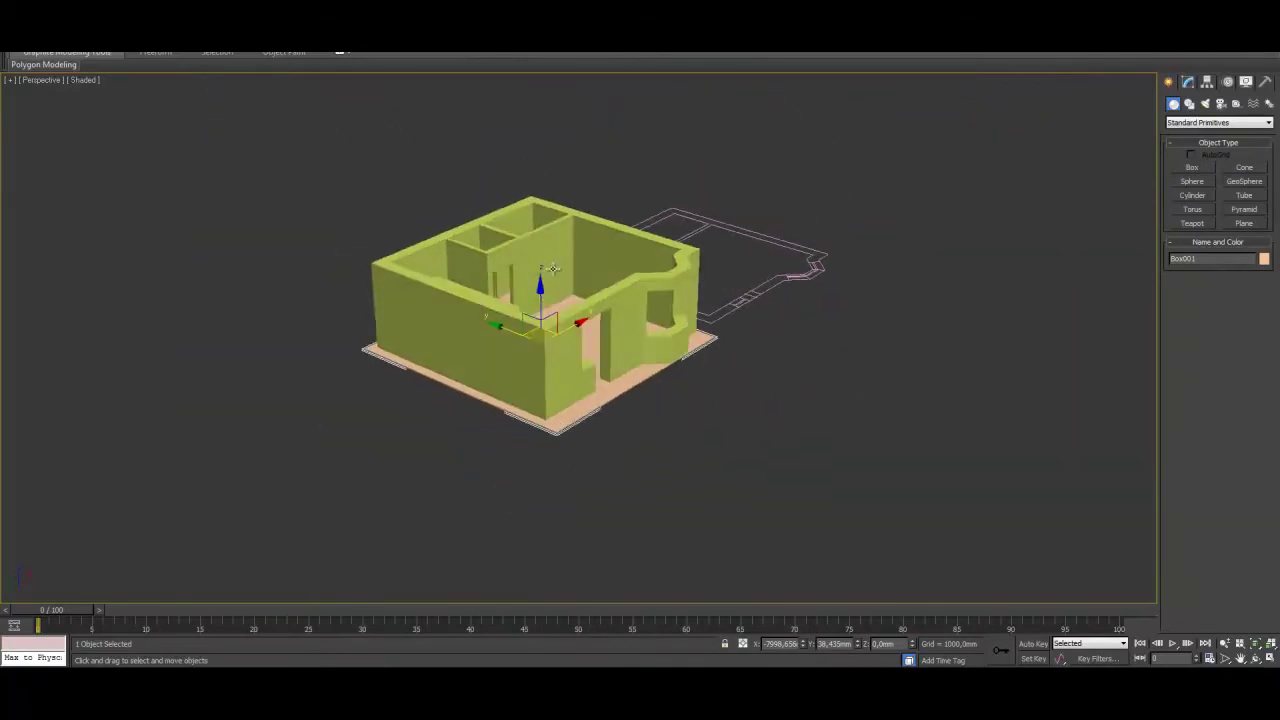
scroll(560, 300, "up", 4)
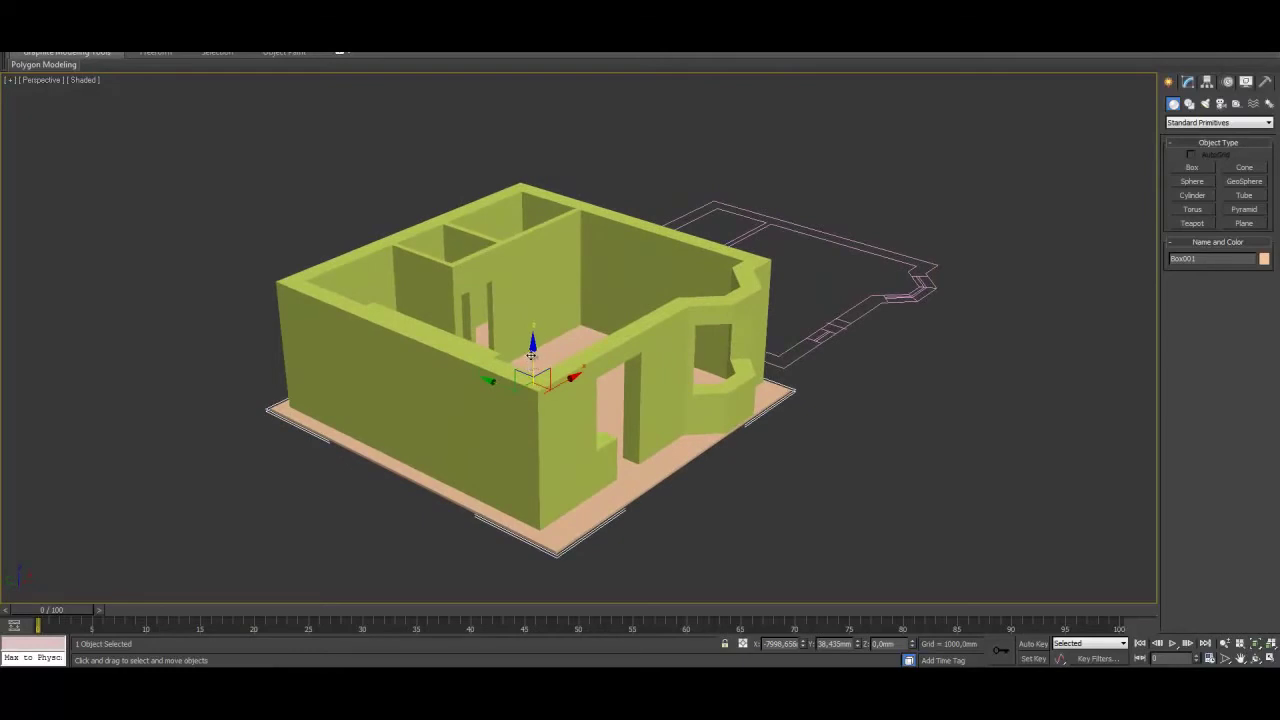
left_click_drag(532, 355, 538, 236)
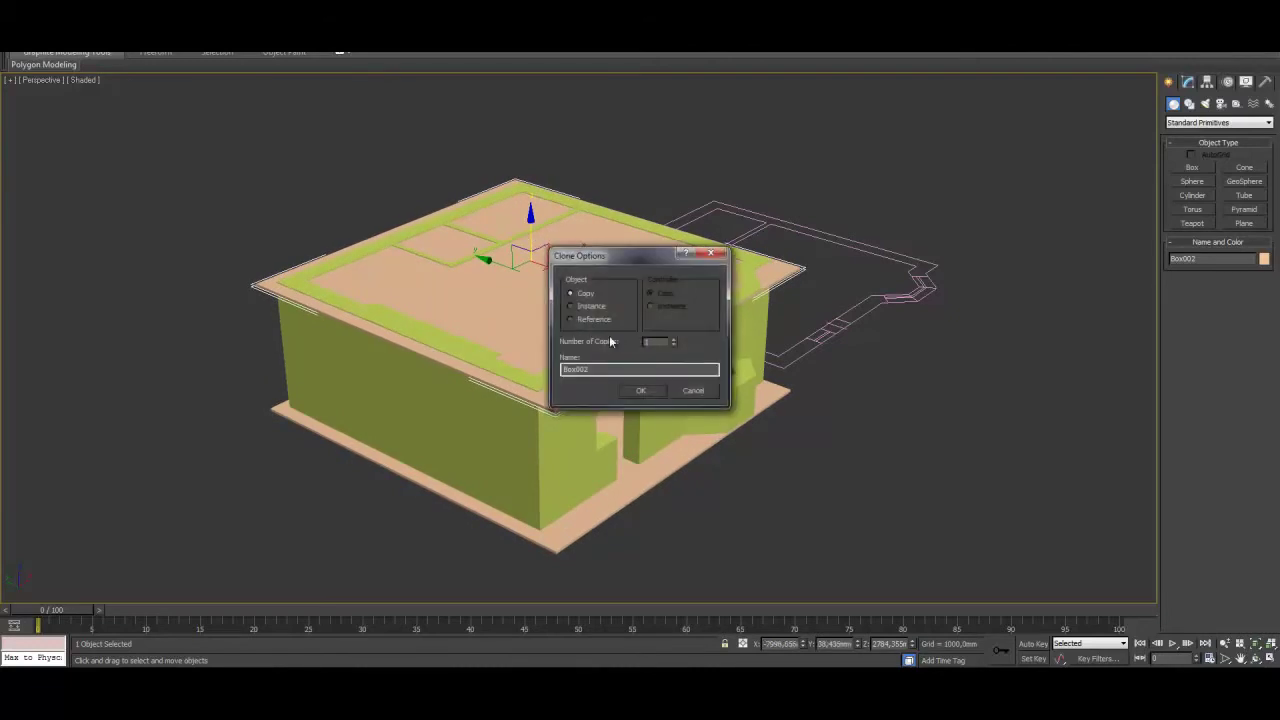
left_click(641, 390)
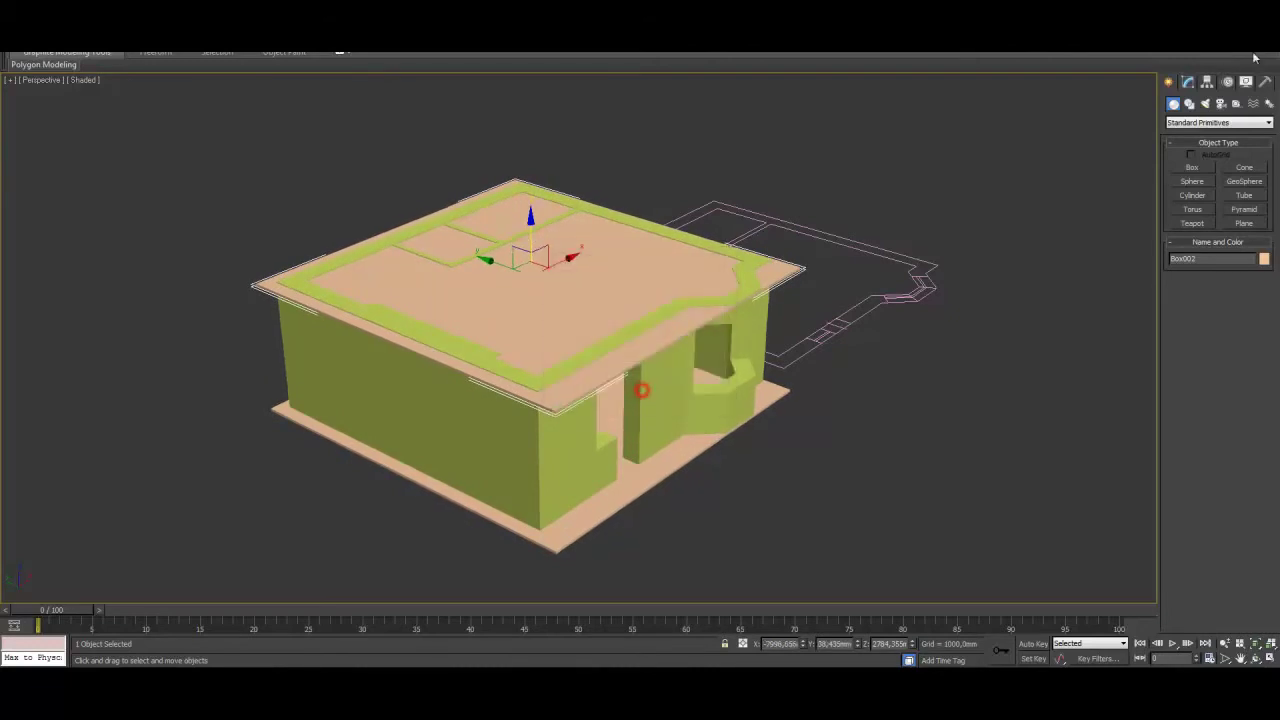
Set the ceiling slab's height to 50 mm and its Z position to 2800 mm
left_click(1189, 82)
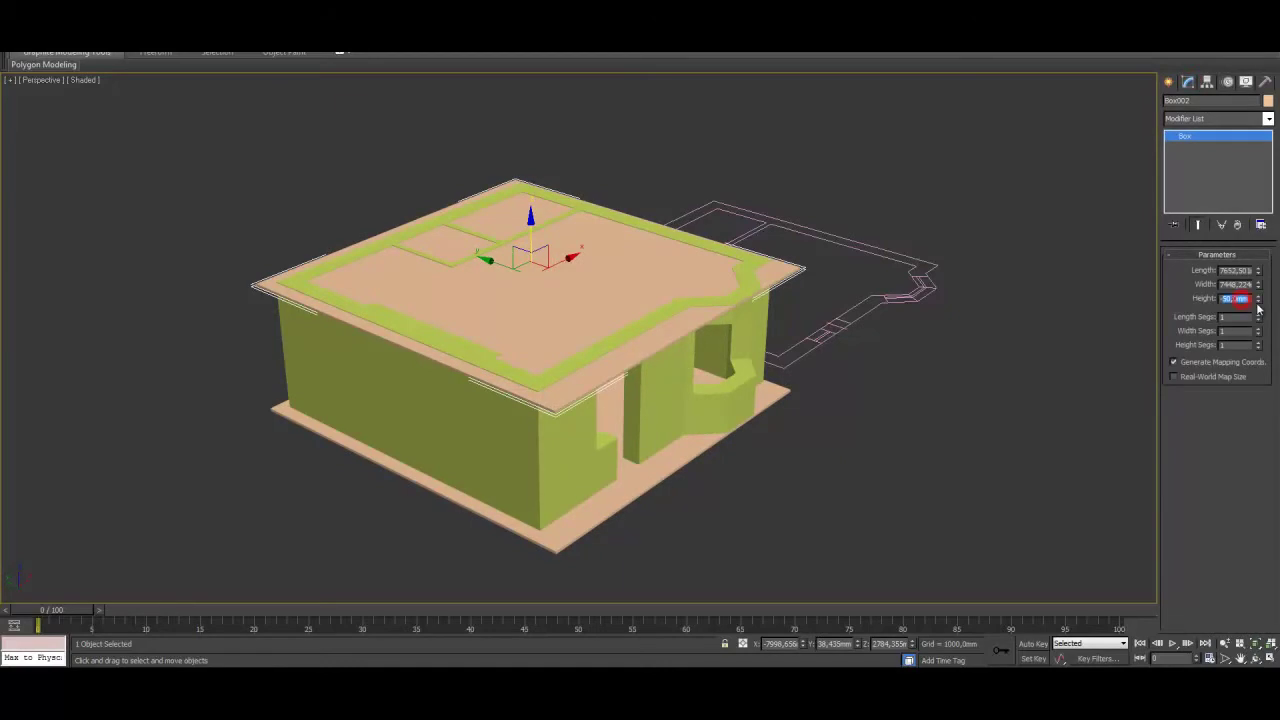
type("50")
key("Return")
scroll(610, 350, "up", 3)
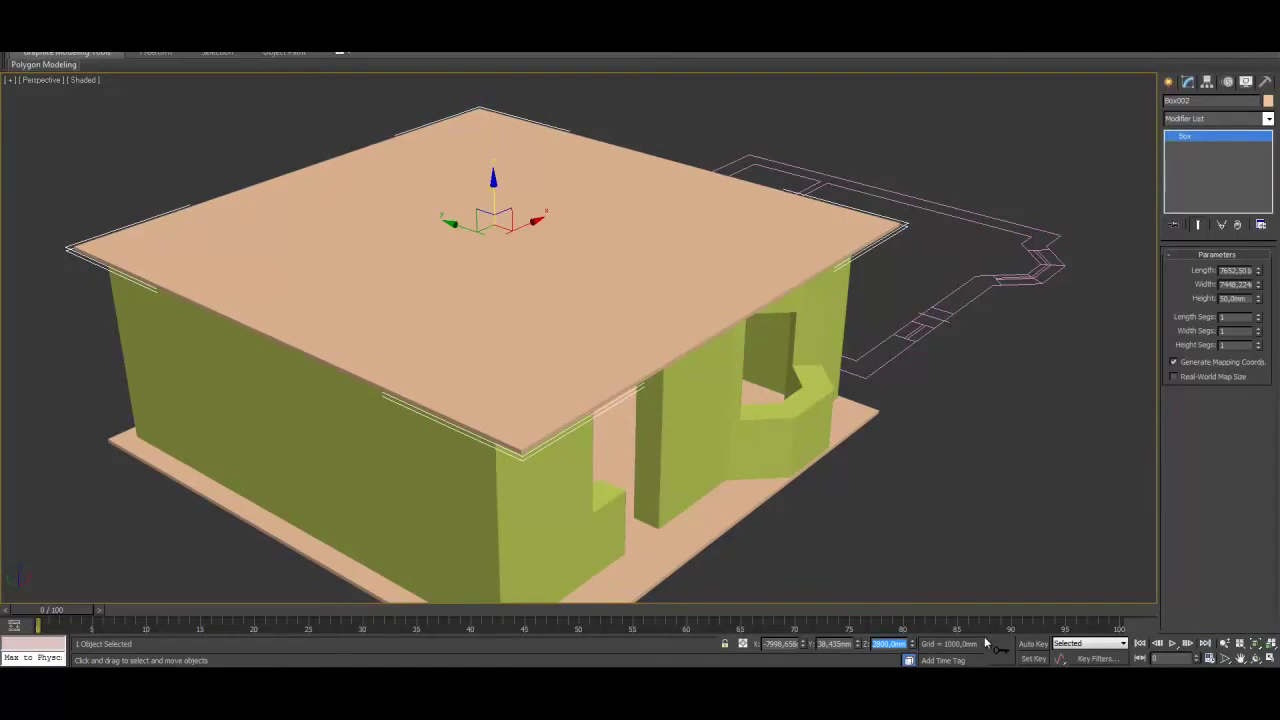
Examine the enclosed rooms from inside, checking the doorways, the bay window opening and where the ceiling meets the walls
middle_click_drag(756, 428, 697, 397, "alt")
scroll(700, 400, "up", 8)
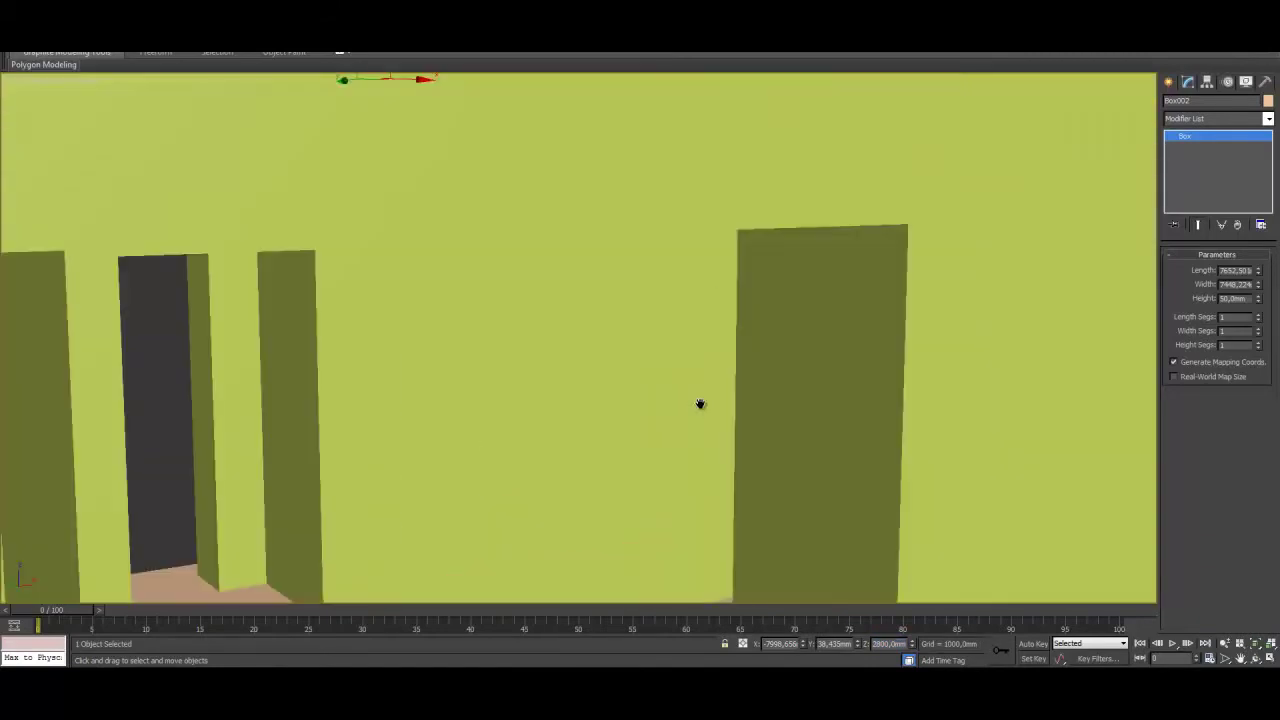
scroll(718, 385, "down", 3)
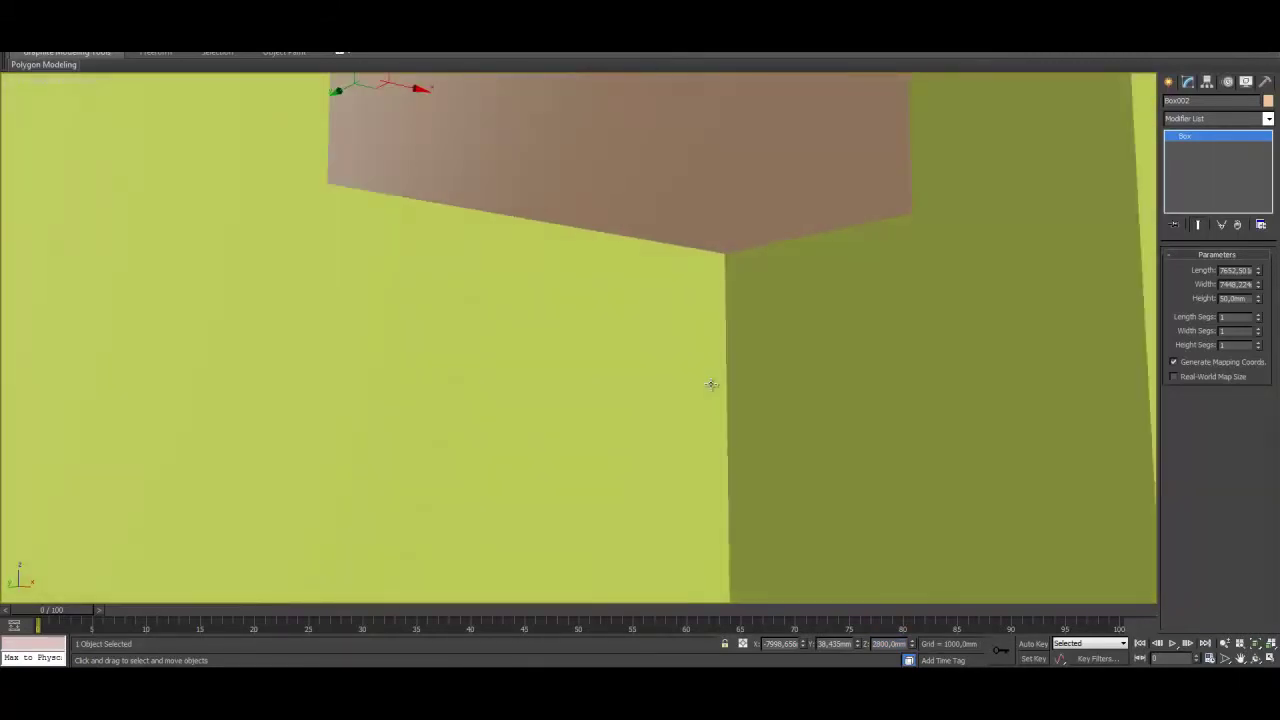
middle_click_drag(715, 354, 708, 424, "alt")
scroll(763, 391, "down", 1)
scroll(761, 394, "up", 1)
scroll(751, 425, "up", 5)
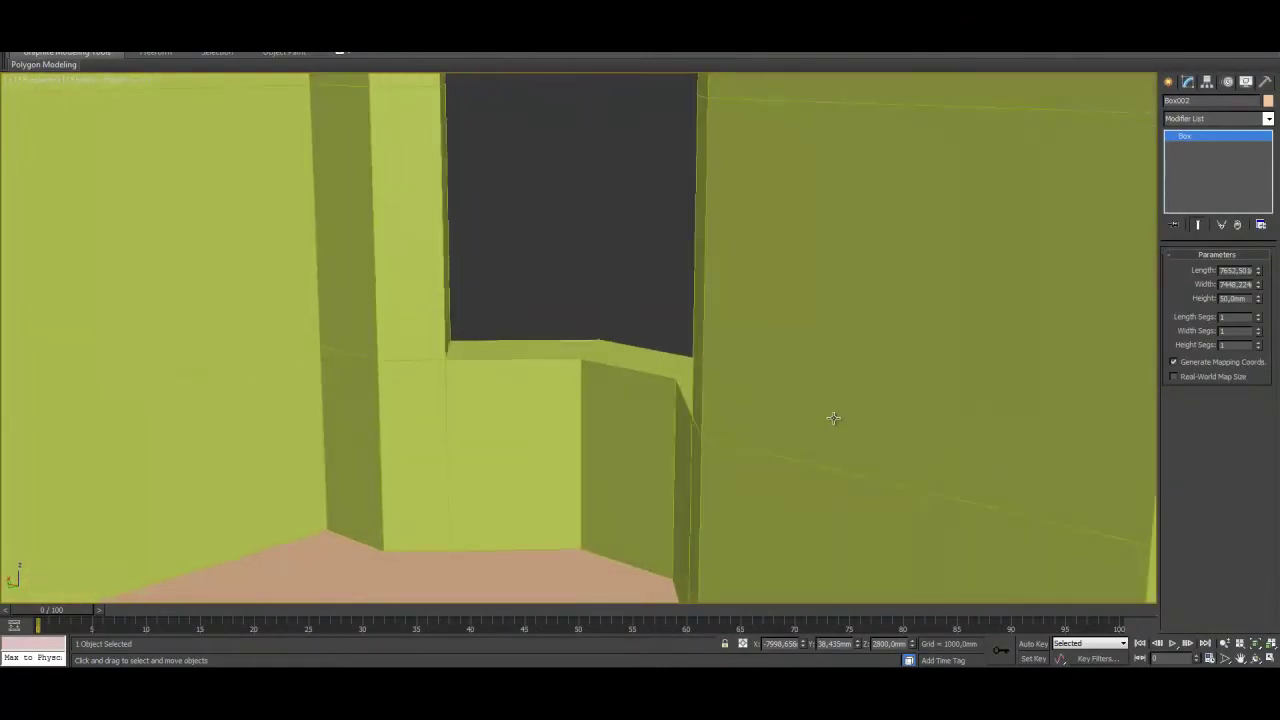
Widen the perspective view's field of view to take in more of the main room's interior
left_click(1226, 660)
scroll(597, 357, "down", 6)
right_click(614, 414)
middle_click_drag(621, 416, 631, 357, "alt")
Walk through the main room and examine the partition walls and inner doorways
key("Up")
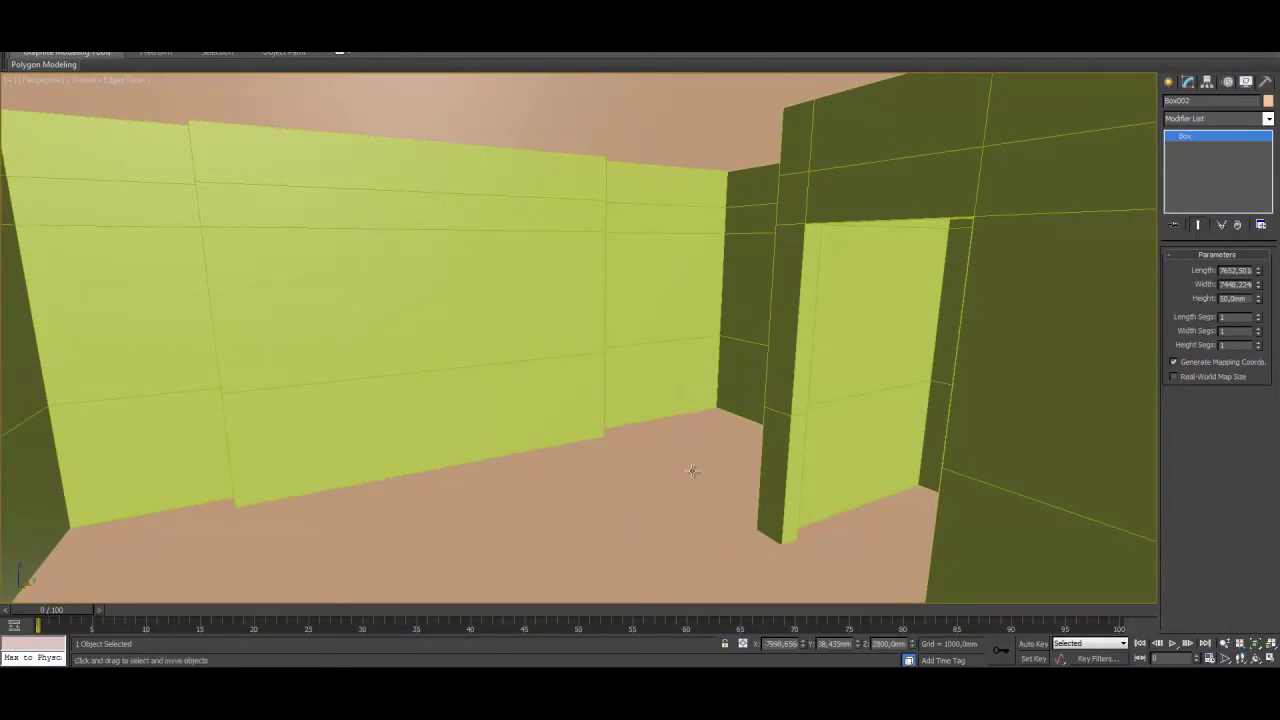
key("Up")
key("Up")
key("Escape")
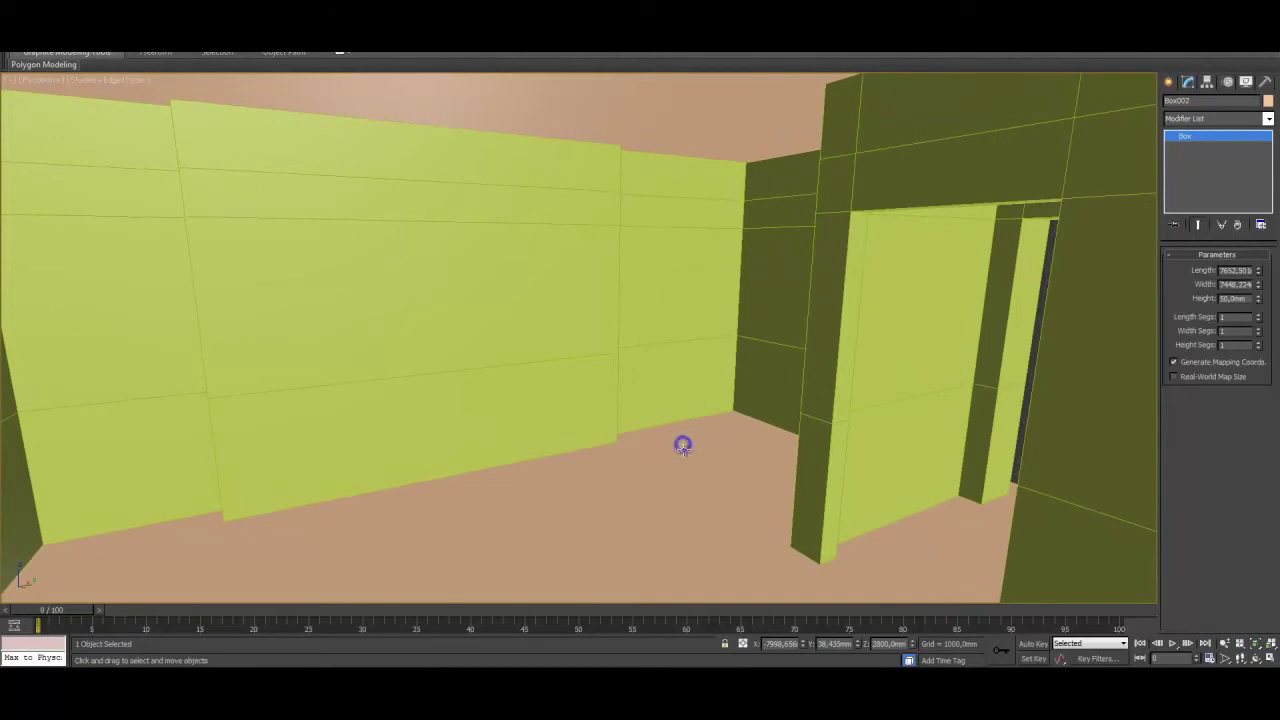
key("Up")
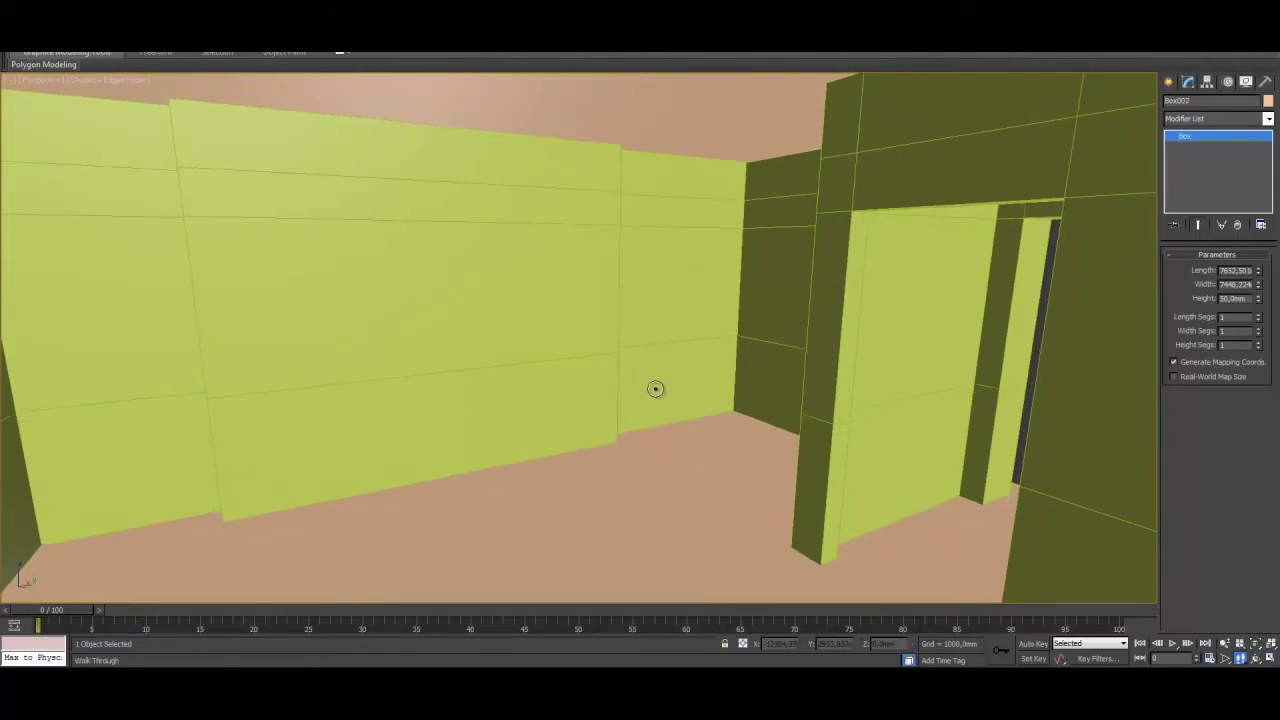
mouse_move(651, 354)
left_mouse_down()
mouse_move(514, 351)
mouse_move(774, 346)
mouse_move(744, 349)
left_mouse_up()
key("Left")
key("Up")
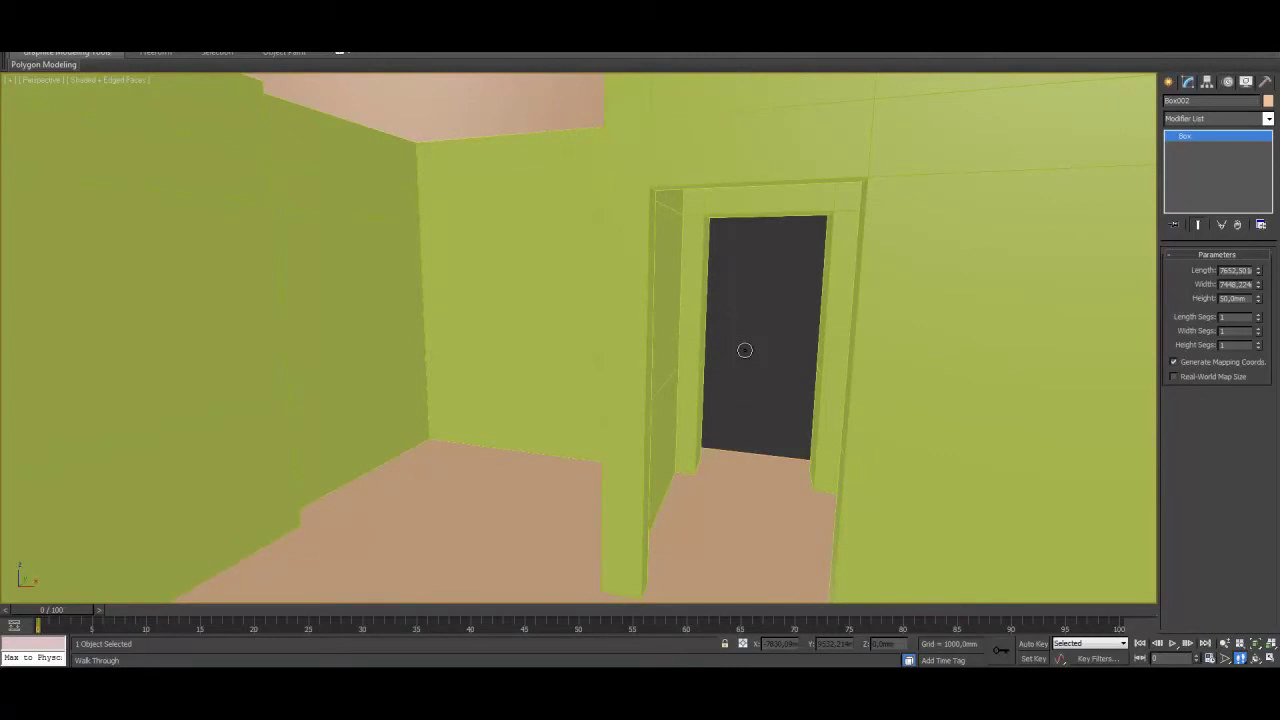
left_click_drag(744, 349, 700, 353)
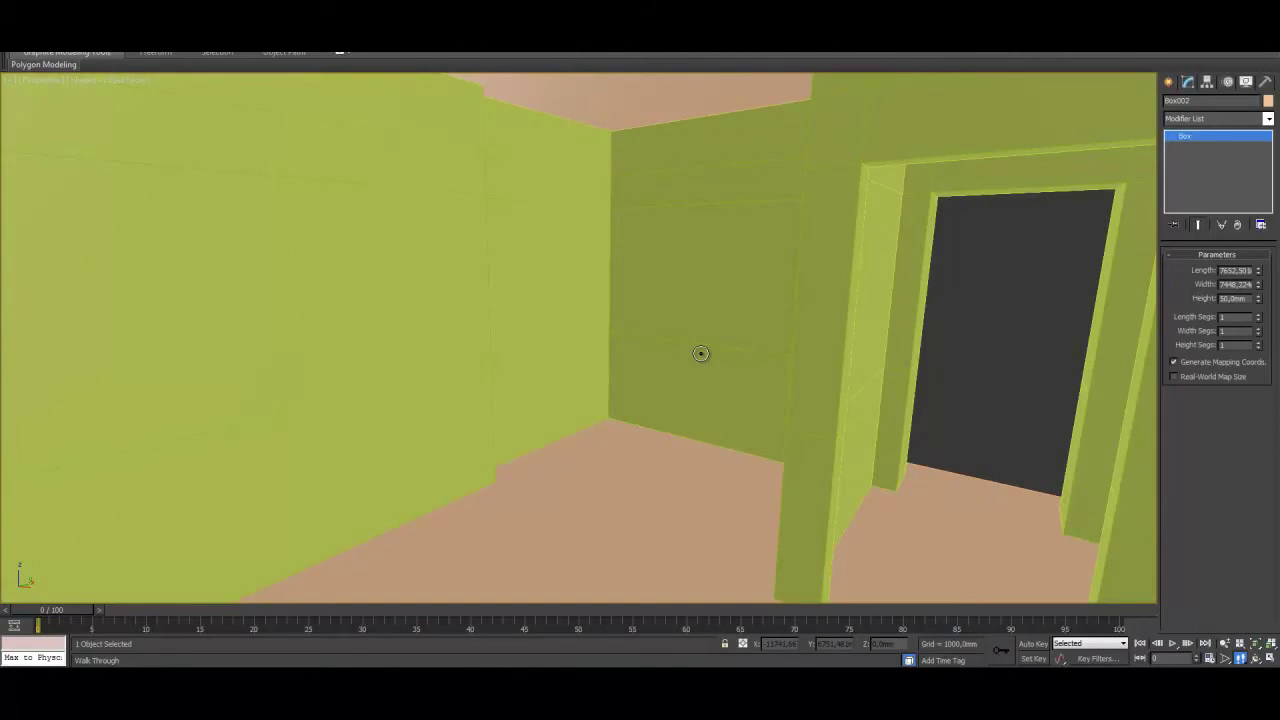
Turn the walkthrough toward the bay window and examine its opening and the ceiling above it
left_click_drag(700, 353, 1194, 341)
key("Left")
mouse_move(608, 371)
left_mouse_down()
mouse_move(580, 366)
mouse_move(591, 357)
left_mouse_up()
key("Up")
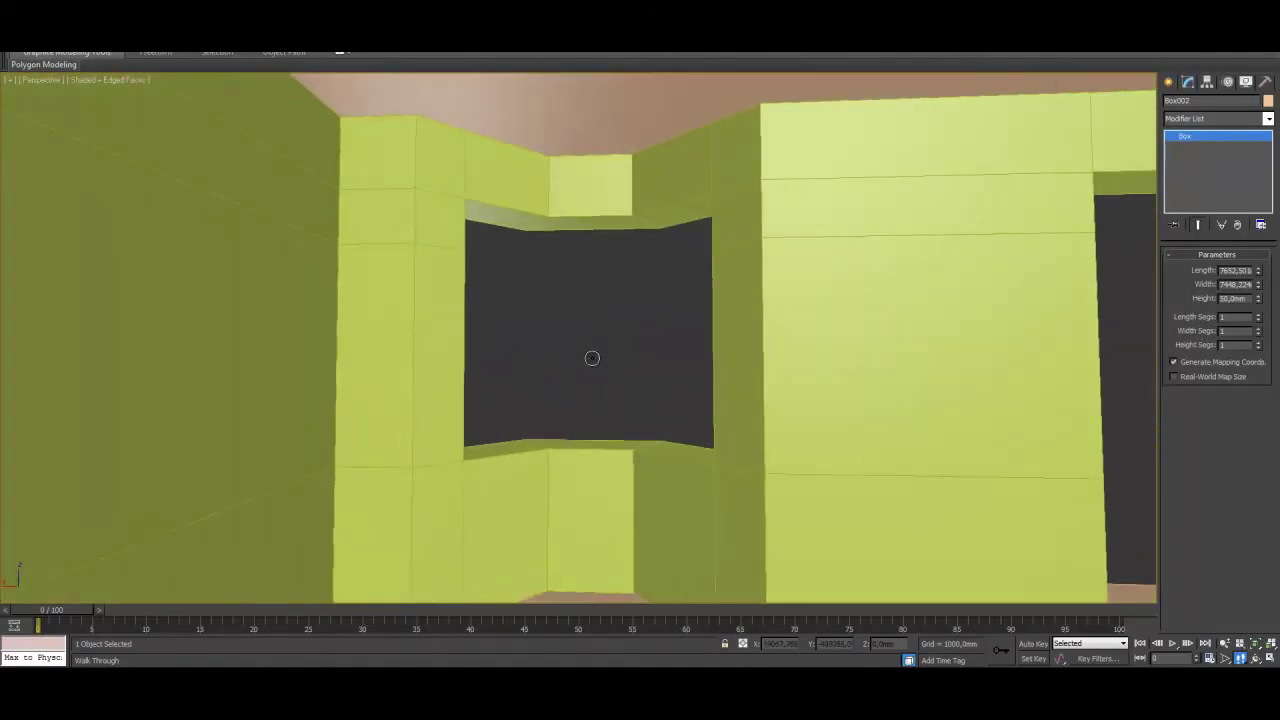
mouse_move(592, 358)
left_mouse_down()
mouse_move(614, 406)
mouse_move(582, 233)
left_mouse_up()
right_click(582, 233)
left_click(572, 188)
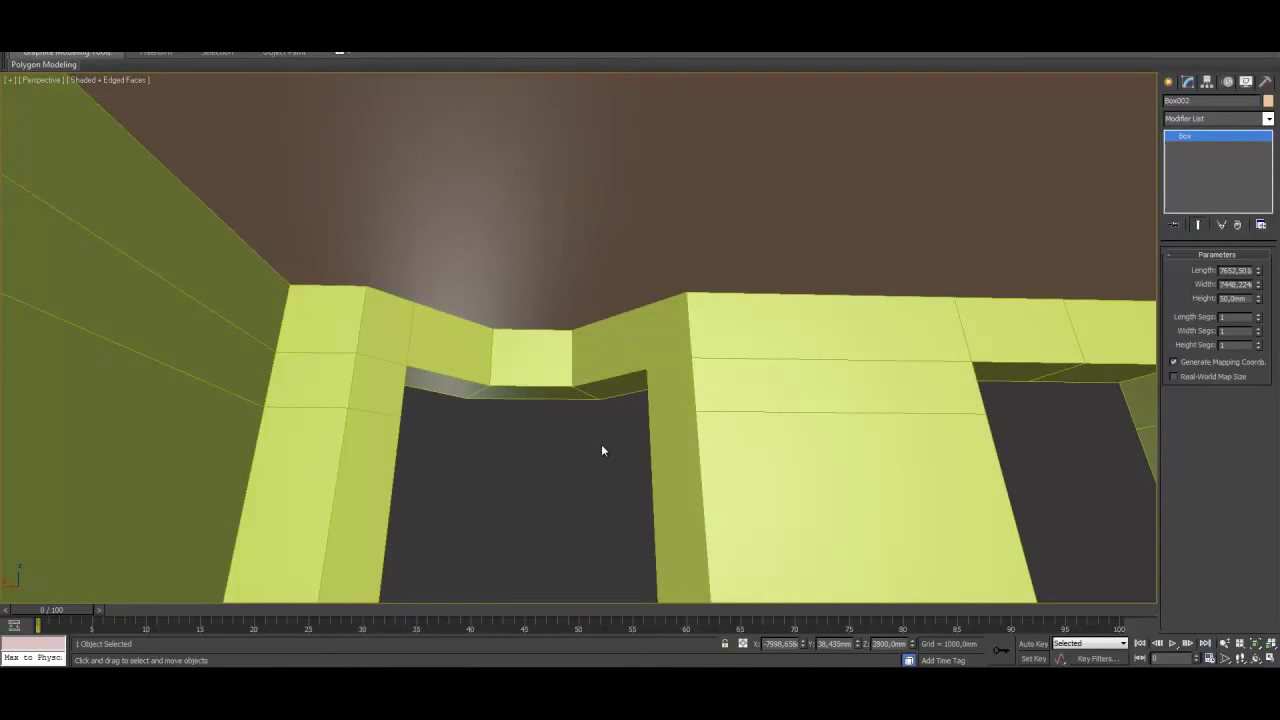
Hide the ceiling slab so the rooms can be seen from above
middle_click_drag(602, 431, 608, 314, "alt")
scroll(647, 470, "down", 5)
right_click(608, 318)
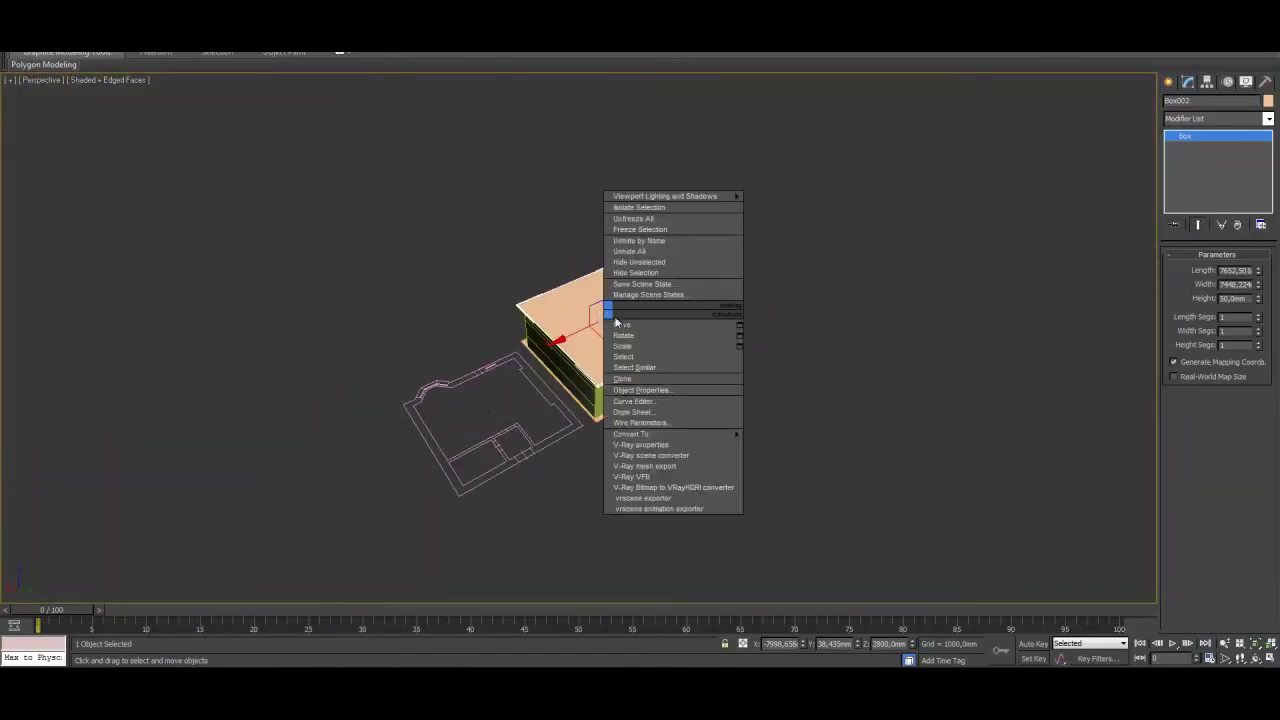
left_click(652, 273)
Merge the door_classic file from the day_06_edit_poly2 folder into the scene and place the door inside the main room
middle_click_drag(613, 320, 726, 366, "alt")
scroll(591, 340, "up", 5)
scroll(609, 229, "up", 4)
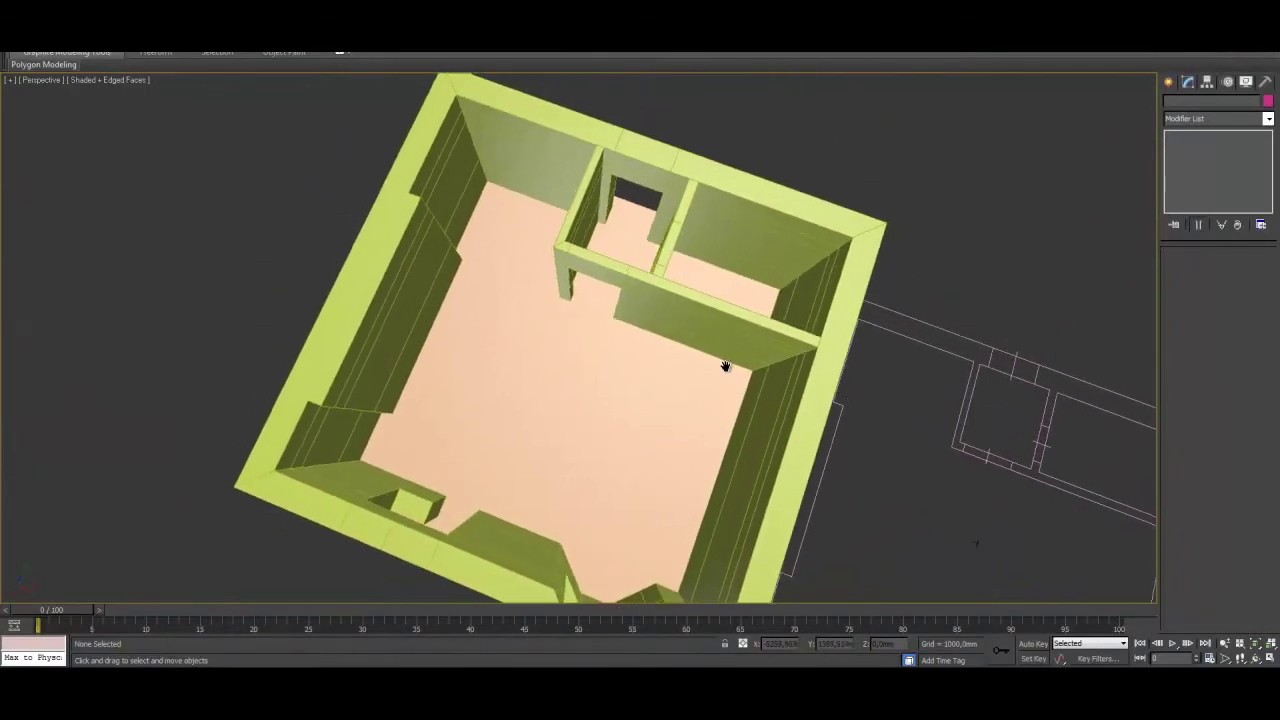
left_click(320, 684)
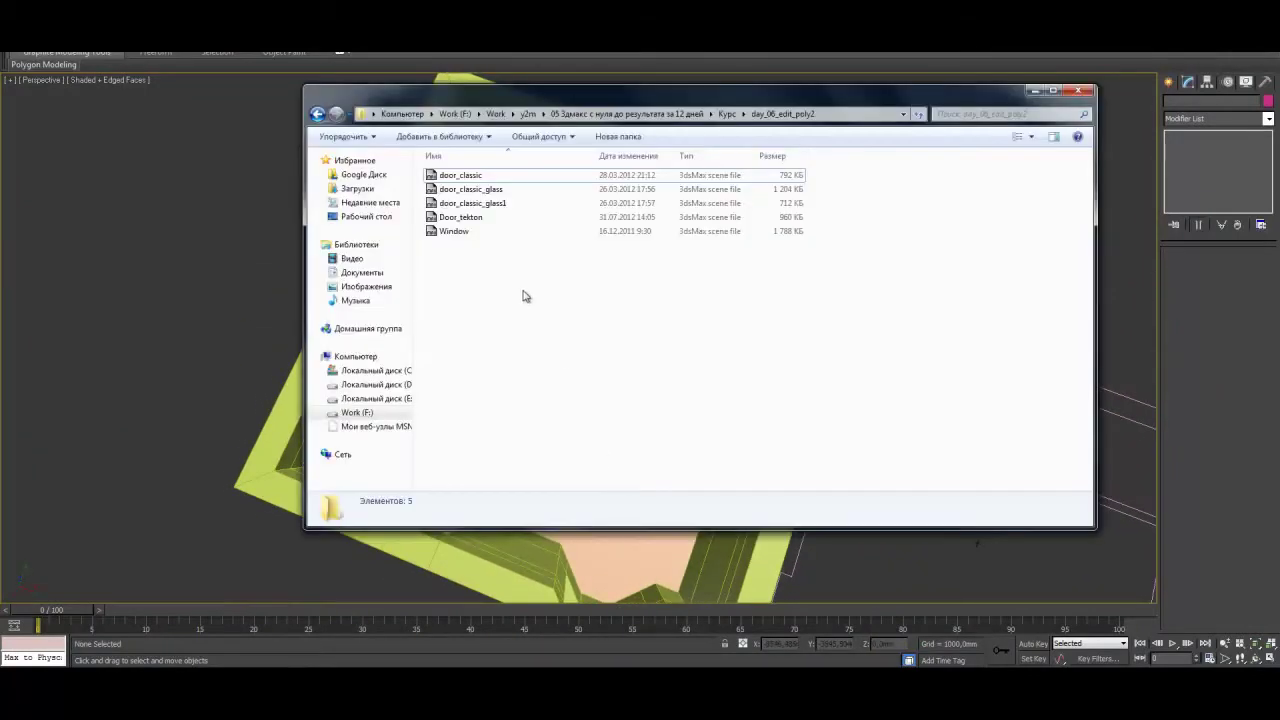
left_click_drag(490, 177, 566, 364)
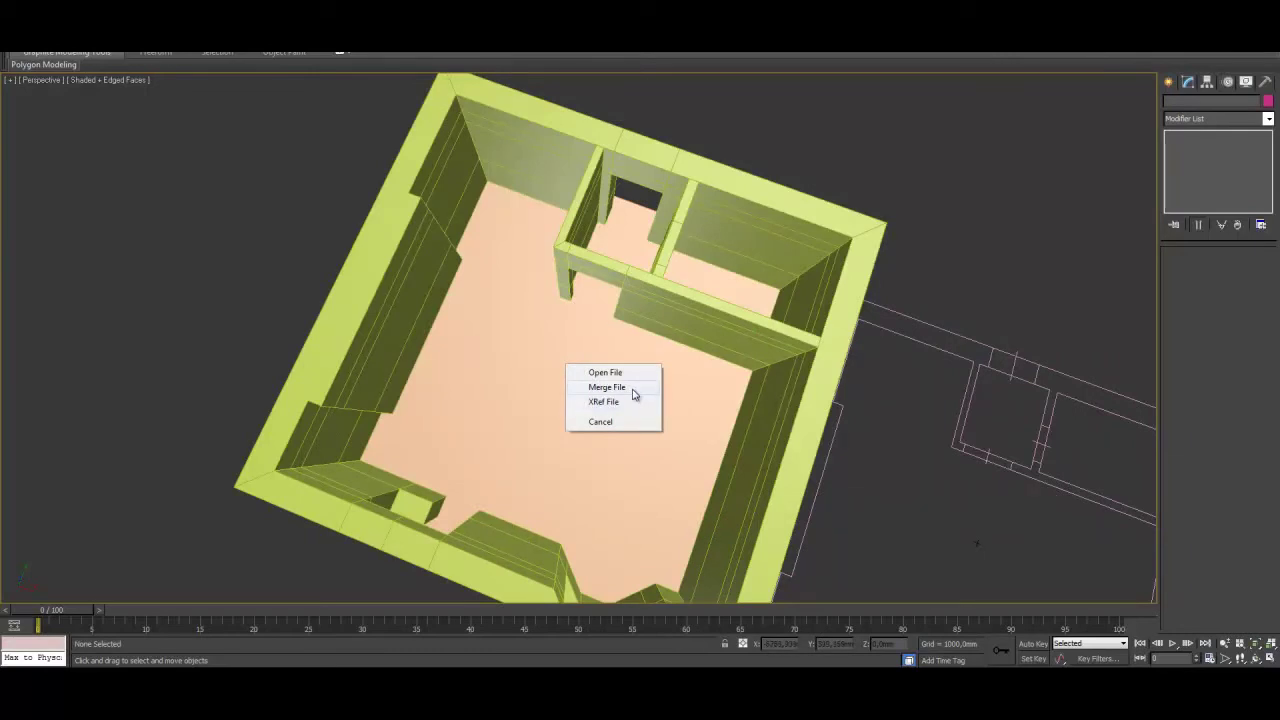
left_click(606, 387)
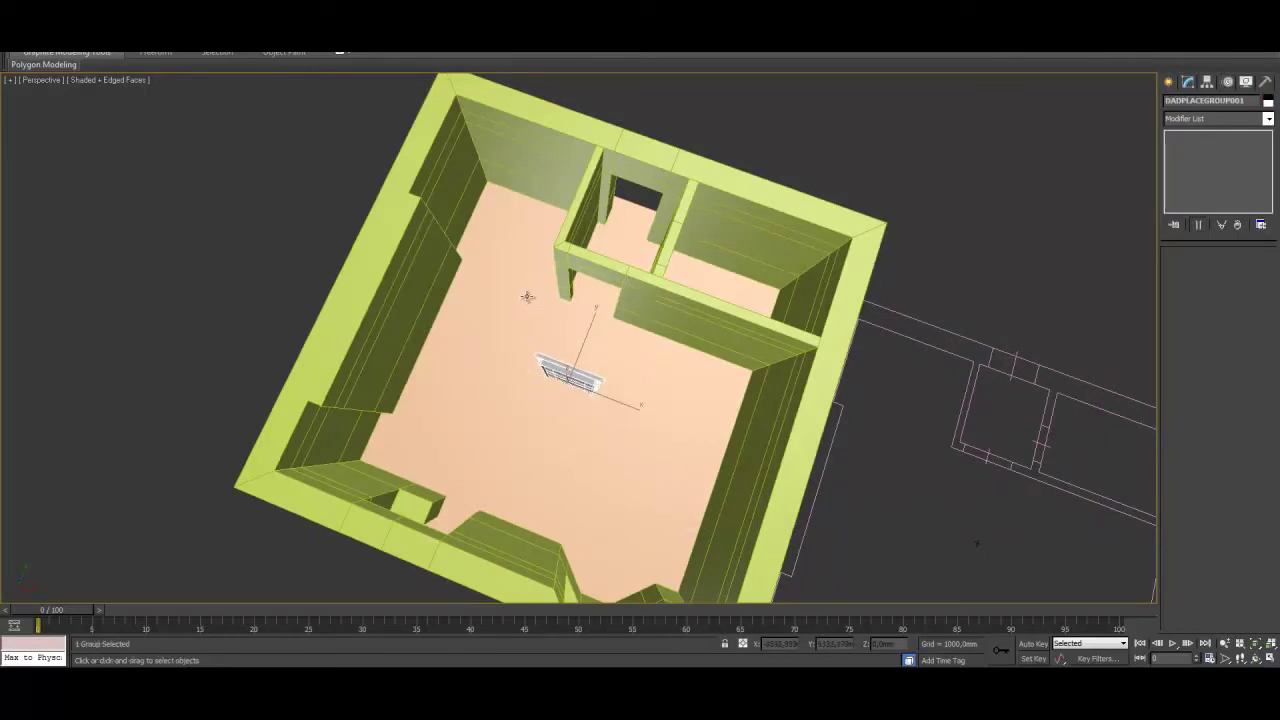
left_click(536, 279)
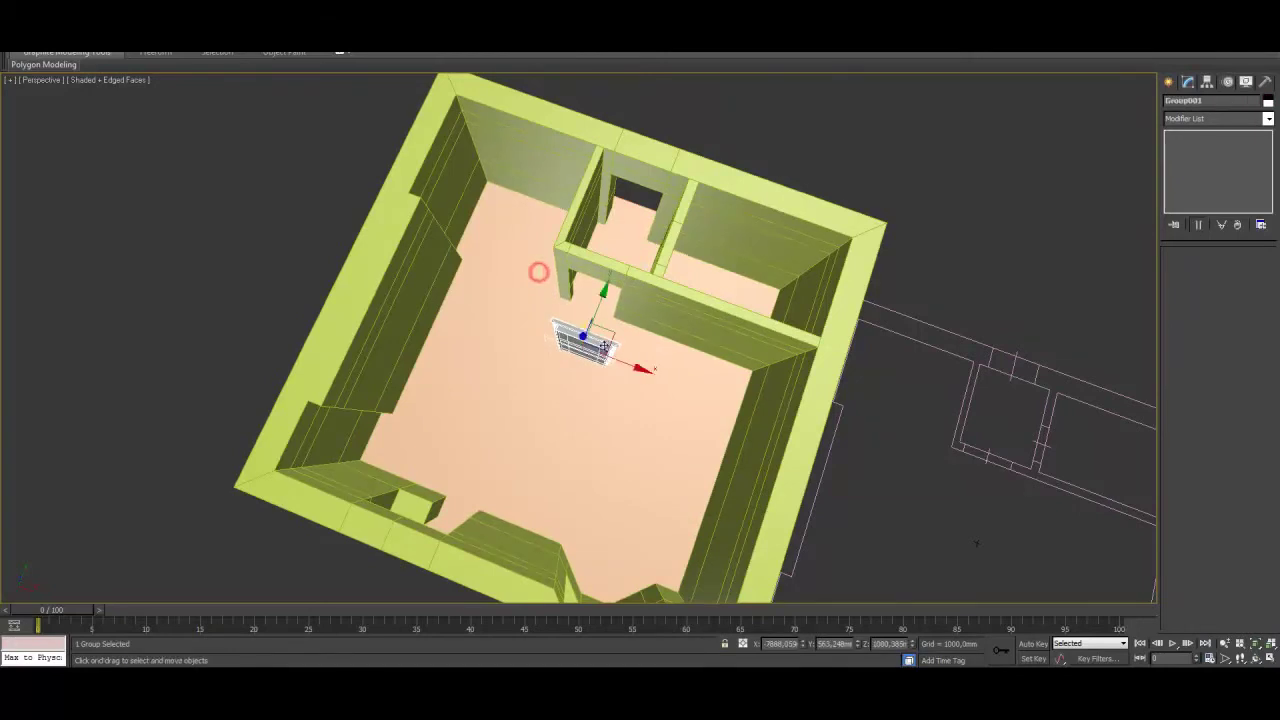
Rotate the merged door group to suit the inner doorway and move it toward that opening
middle_click_drag(536, 279, 639, 312, "alt")
scroll(639, 312, "up", 6)
key("e")
left_click_drag(551, 397, 694, 392)
middle_click_drag(694, 392, 660, 357, "alt")
key("w")
left_click_drag(601, 343, 530, 302)
Align the door group with the inner doorway in the top view, seating its frame against the partition's face
key("alt+w")
right_click(349, 198)
key("alt+w")
key("z")
scroll(465, 389, "down", 4)
left_click_drag(510, 385, 533, 281)
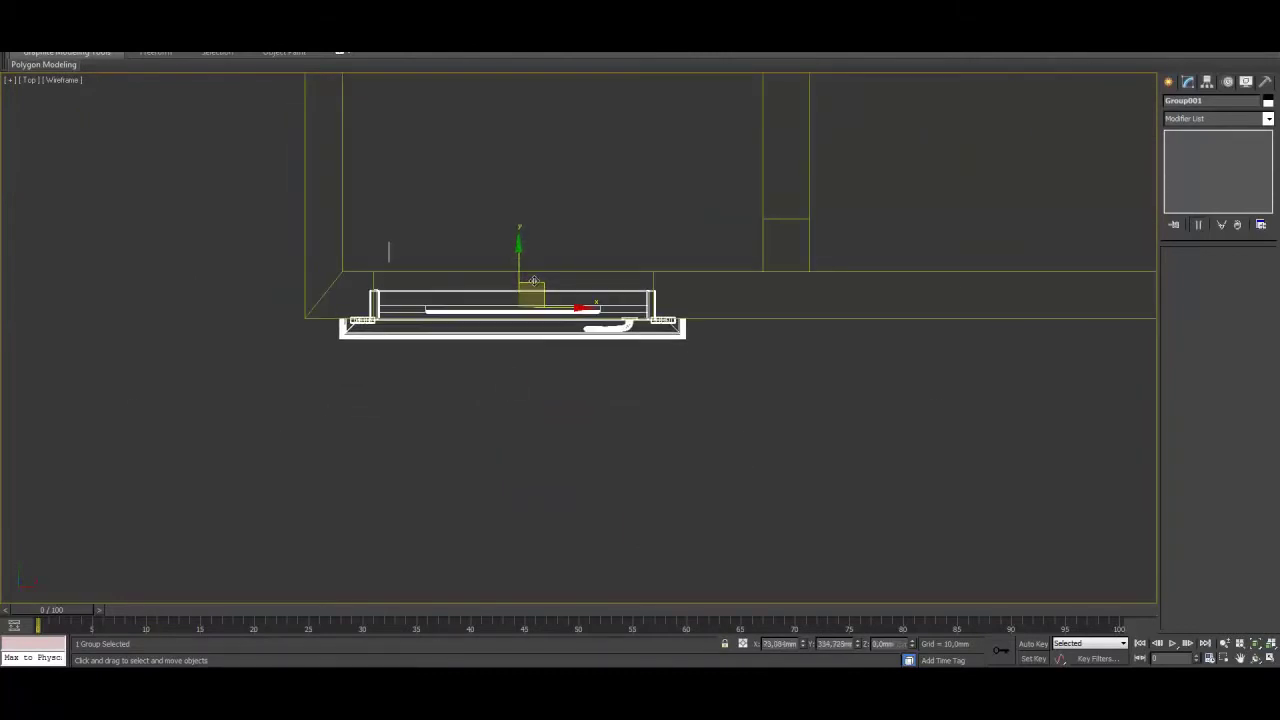
scroll(516, 304, "up", 4)
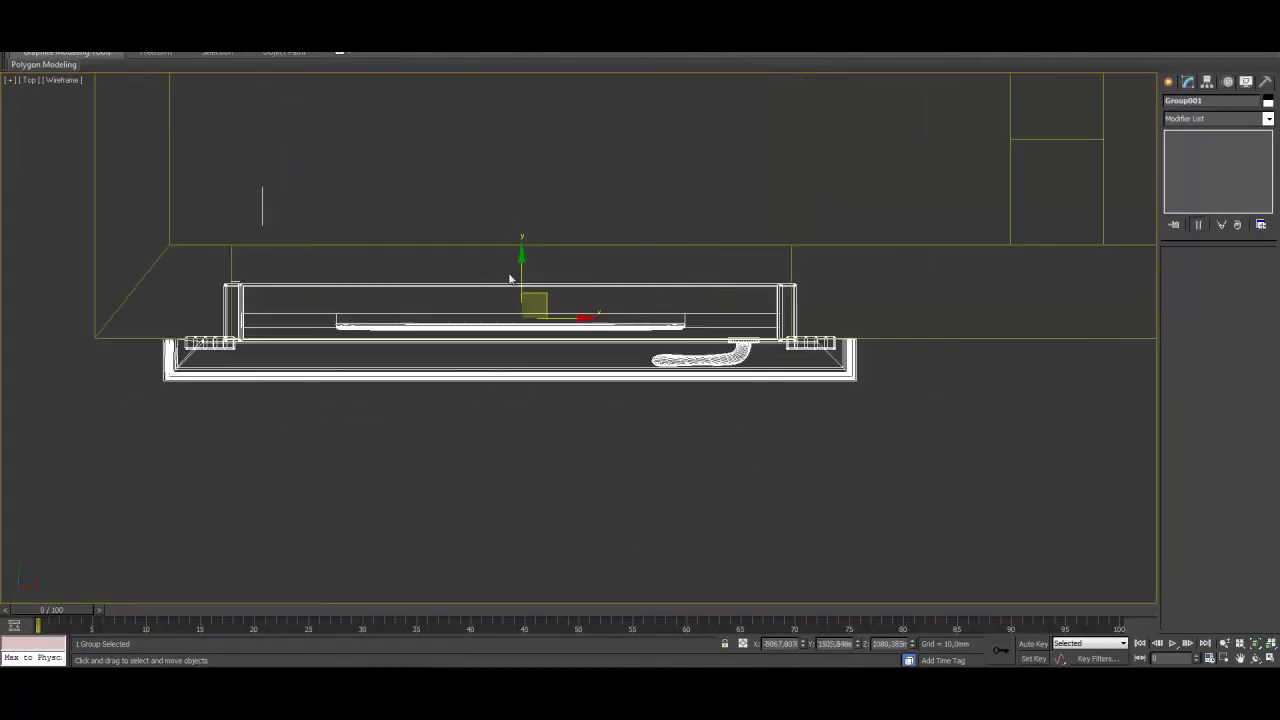
left_click_drag(521, 277, 520, 274)
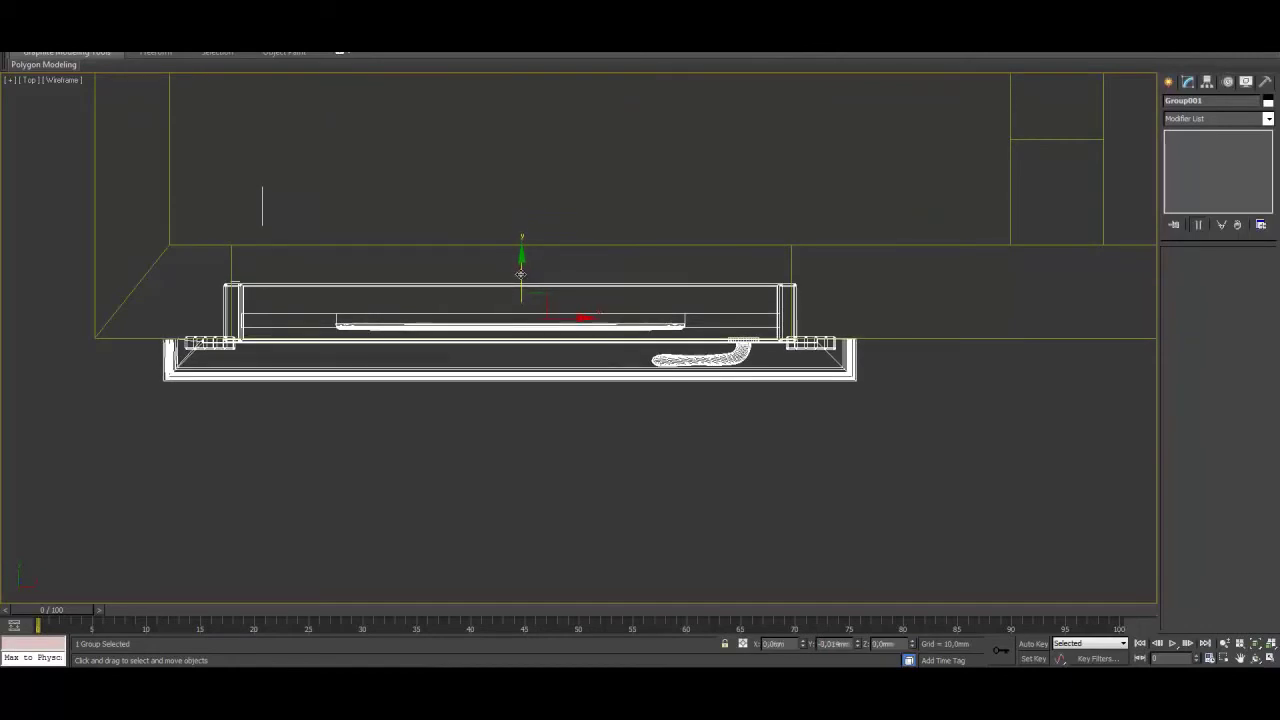
Turn off edged faces in the perspective view and check how the door fits its opening
key("alt+w")
middle_click(697, 440)
key("alt+w")
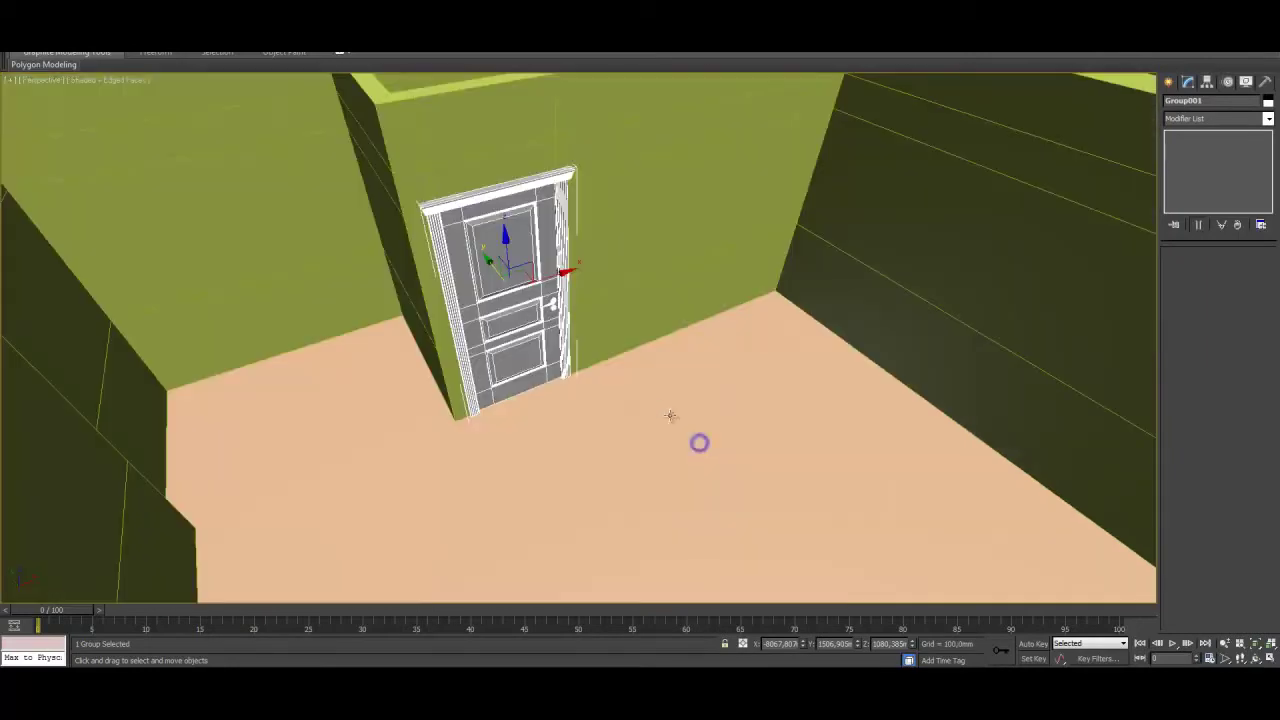
key("F4")
mouse_move(607, 335)
middle_mouse_down()
mouse_move(654, 371)
mouse_move(588, 326)
mouse_move(617, 317)
mouse_move(620, 357)
mouse_move(600, 354)
middle_mouse_up()
scroll(654, 371, "up", 4)
Try to apply an Edit Poly modifier to the whole door group
key("alt+w")
right_click(471, 263)
key("alt+w")
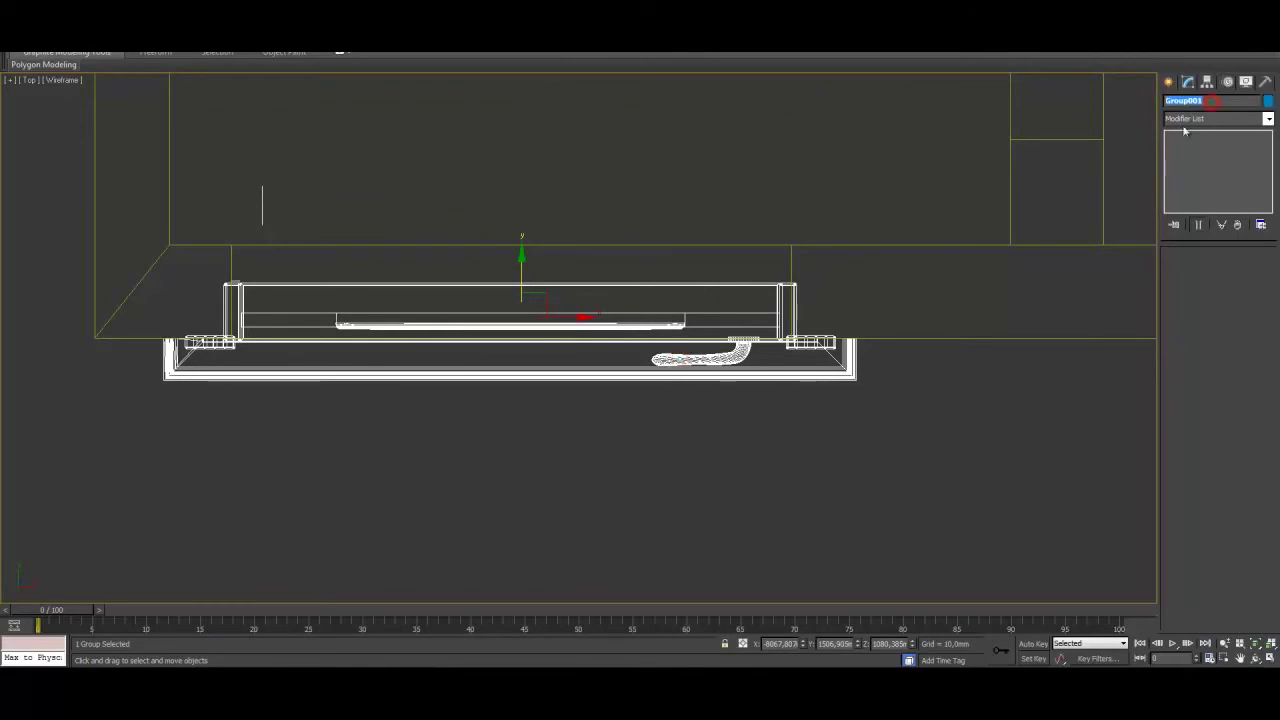
left_click(1268, 120)
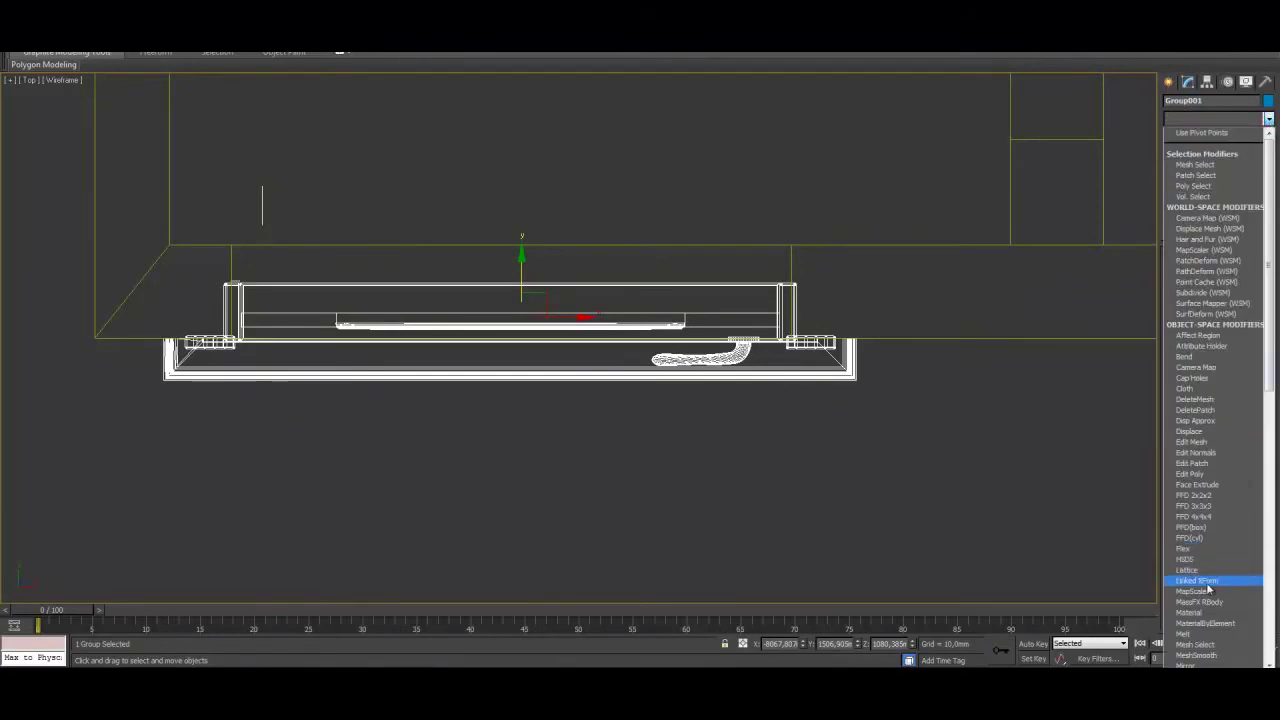
left_click(1198, 477)
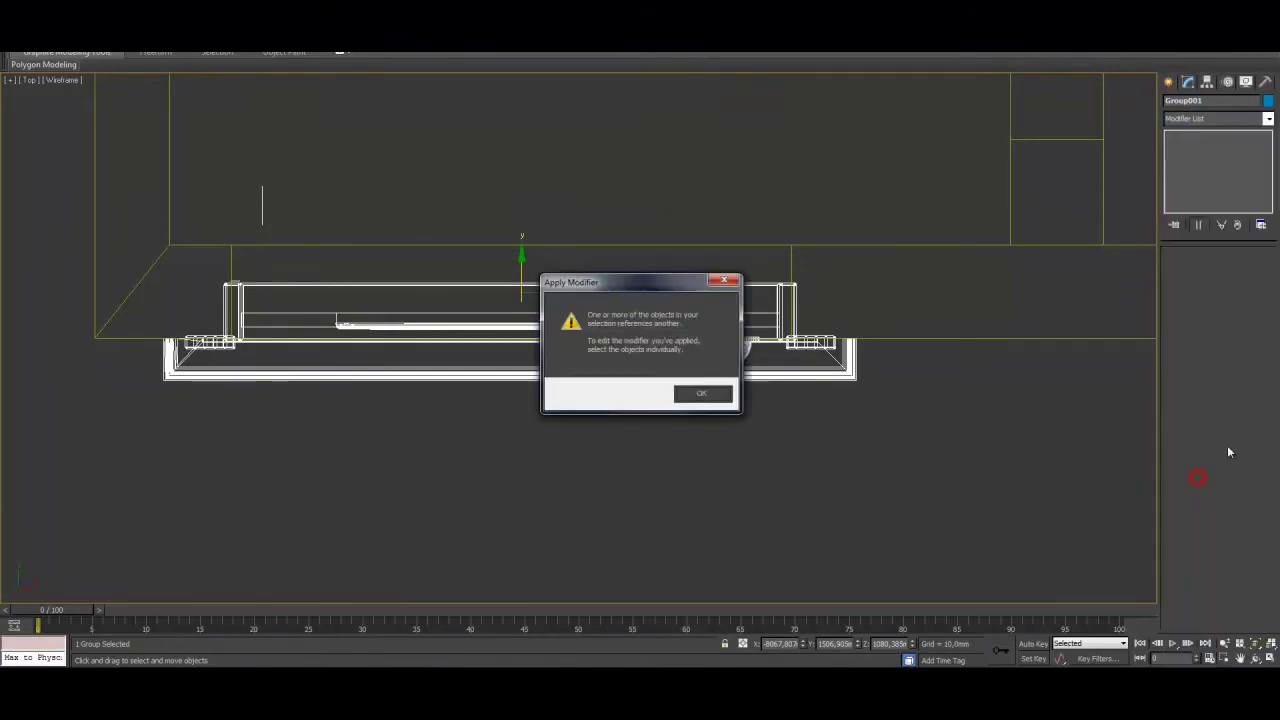
left_click(702, 394)
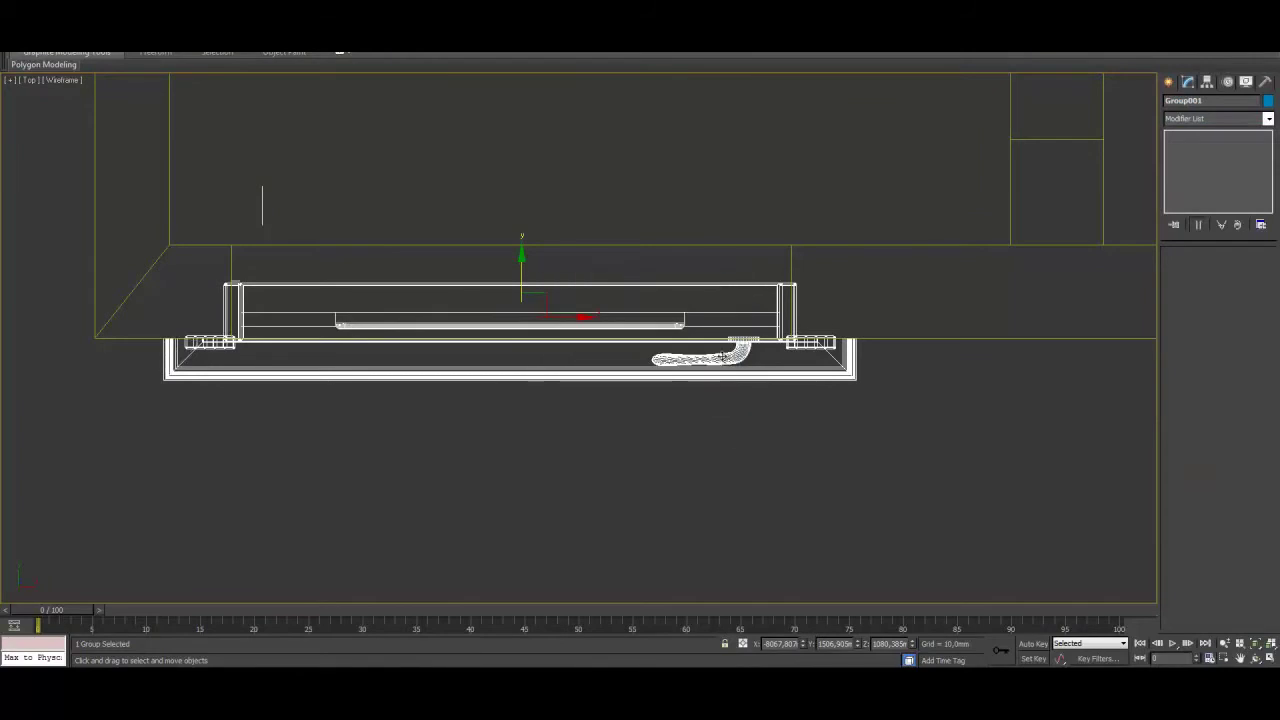
Convert the door group to Editable Poly, apply an Edit Poly modifier to it, and begin vertex editing
key("alt+w")
right_click(898, 499)
key("alt+w")
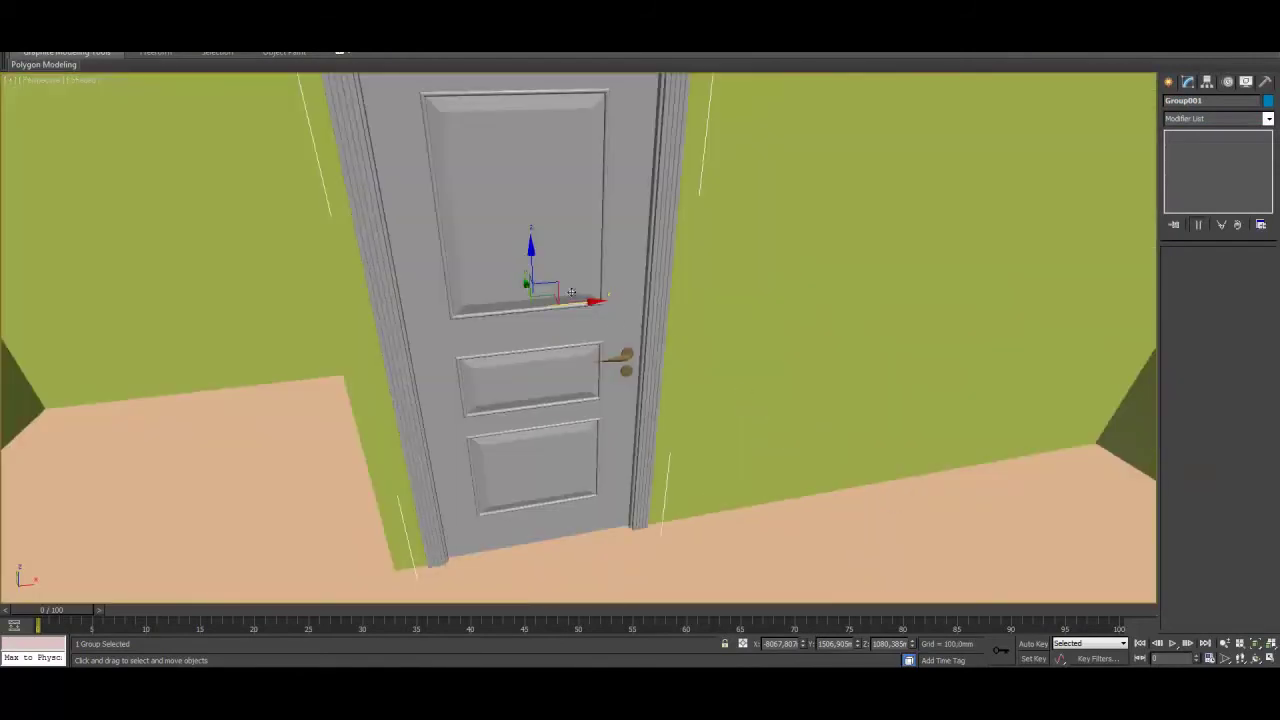
scroll(539, 256, "down", 5)
right_click(580, 262)
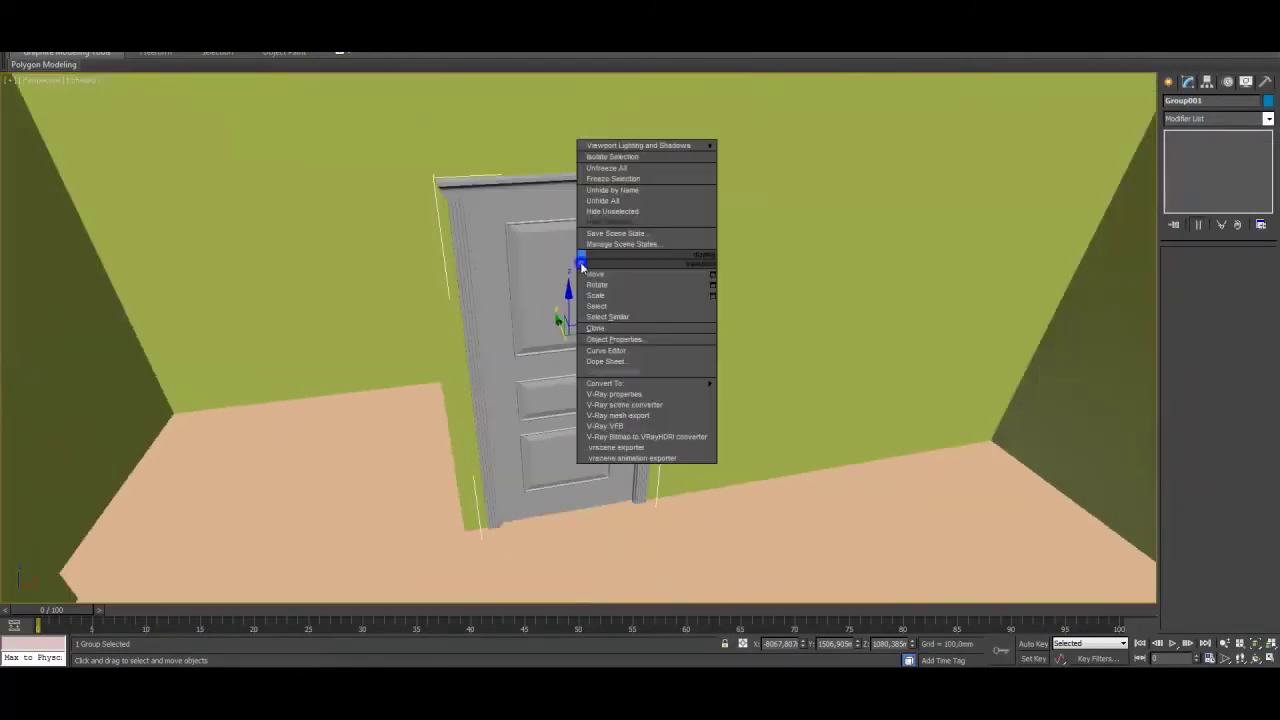
mouse_move(650, 384)
left_click(776, 392)
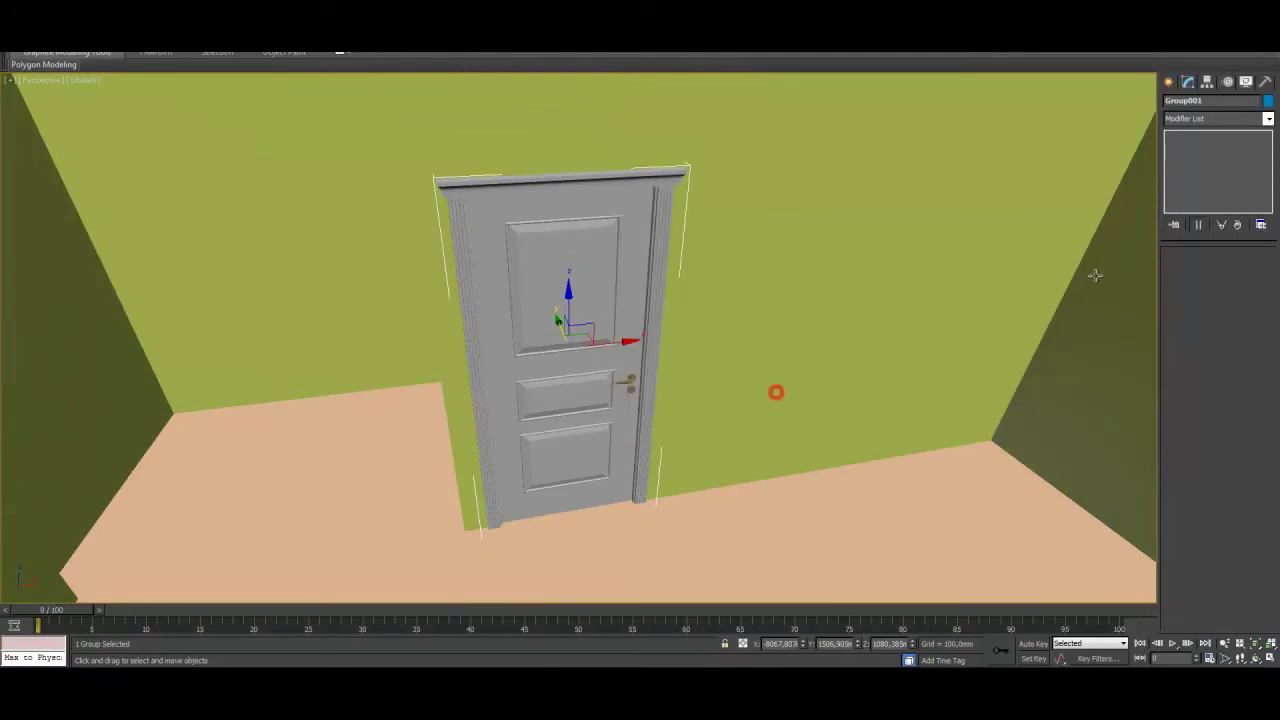
left_click(1267, 119)
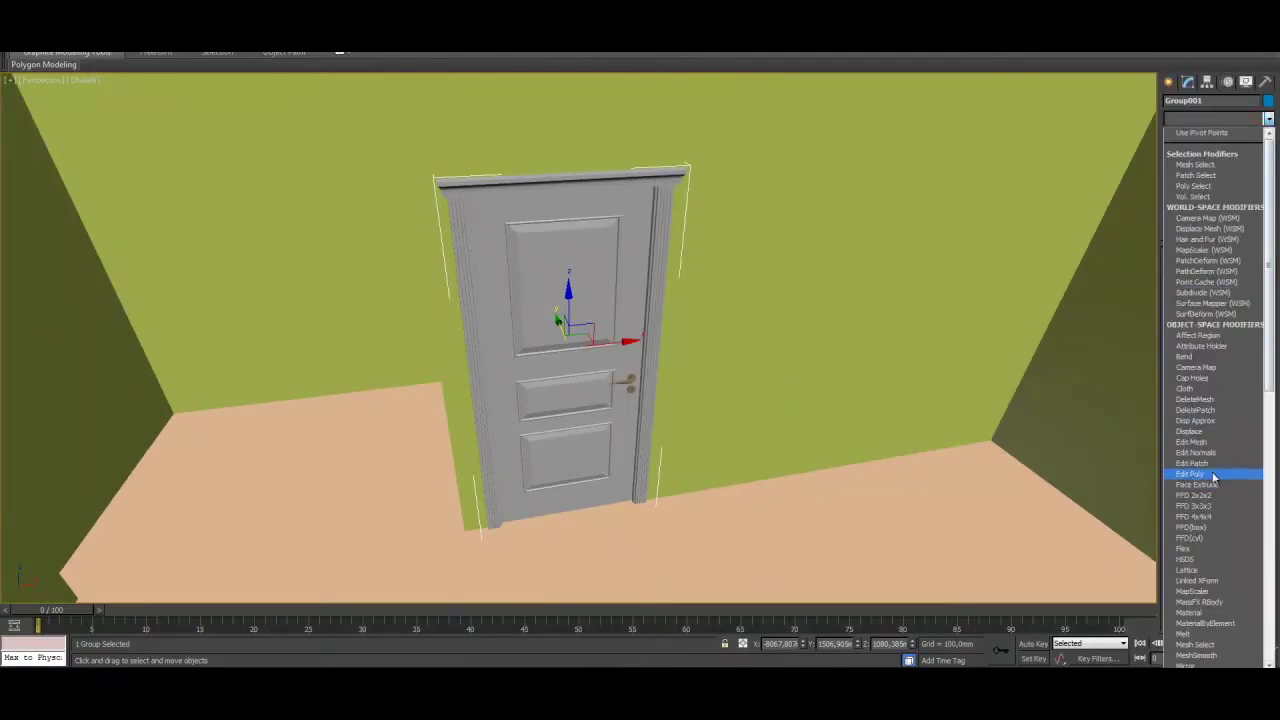
left_click(1212, 473)
left_click(1182, 359)
Select the vertices along the door's handle side and try moving them sideways to change the door's width
left_click_drag(718, 303, 611, 410)
key("alt+w")
right_click(420, 266)
key("alt+w")
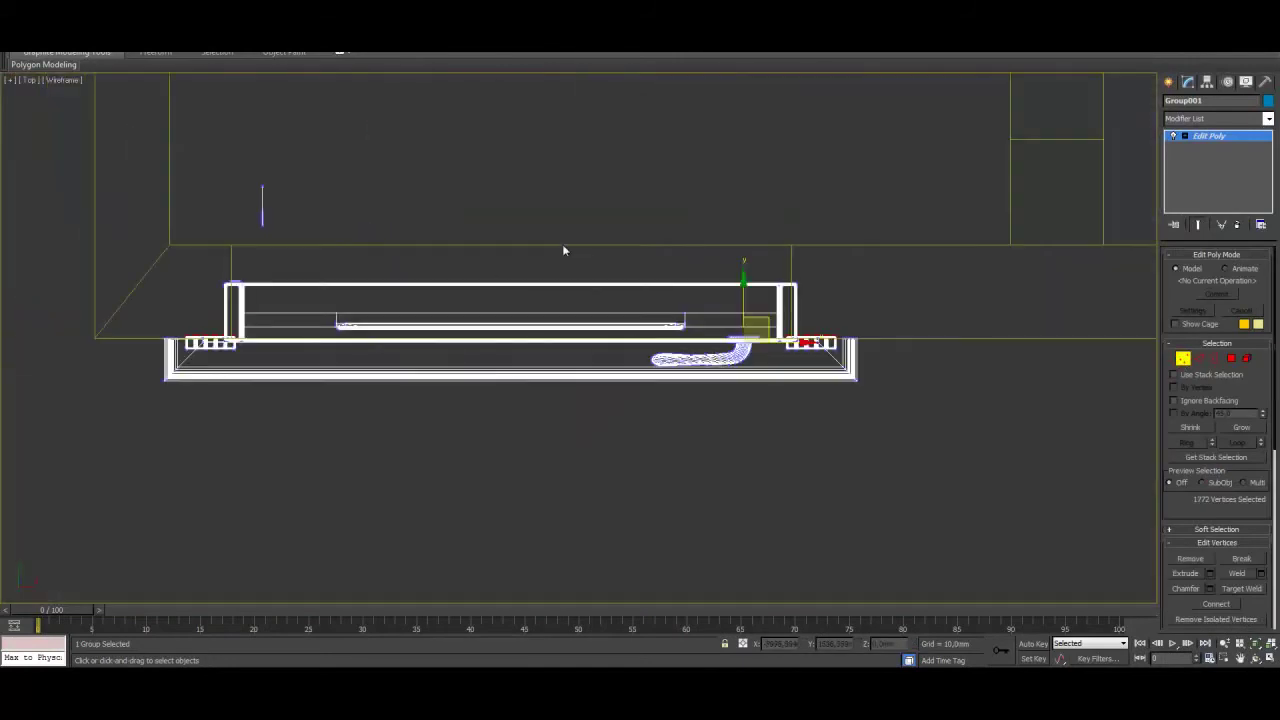
left_click_drag(960, 436, 961, 437)
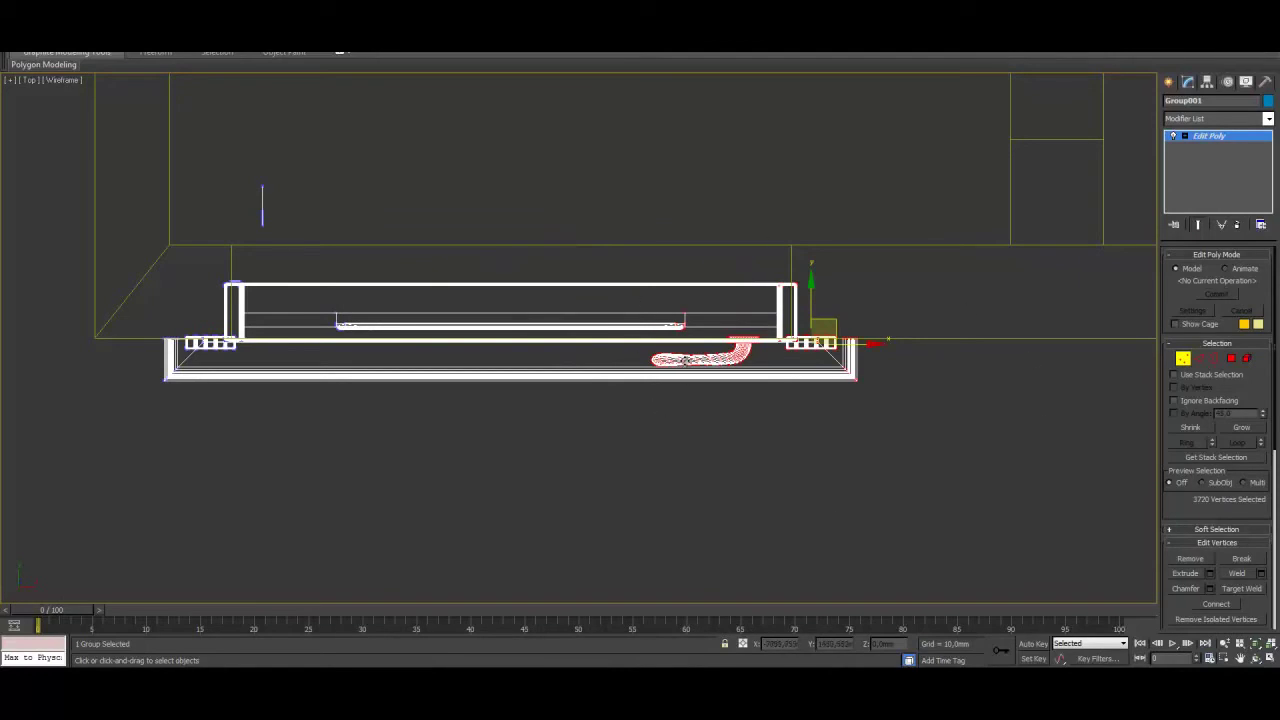
left_click(681, 322)
key("alt+w")
right_click(826, 494)
key("alt+w")
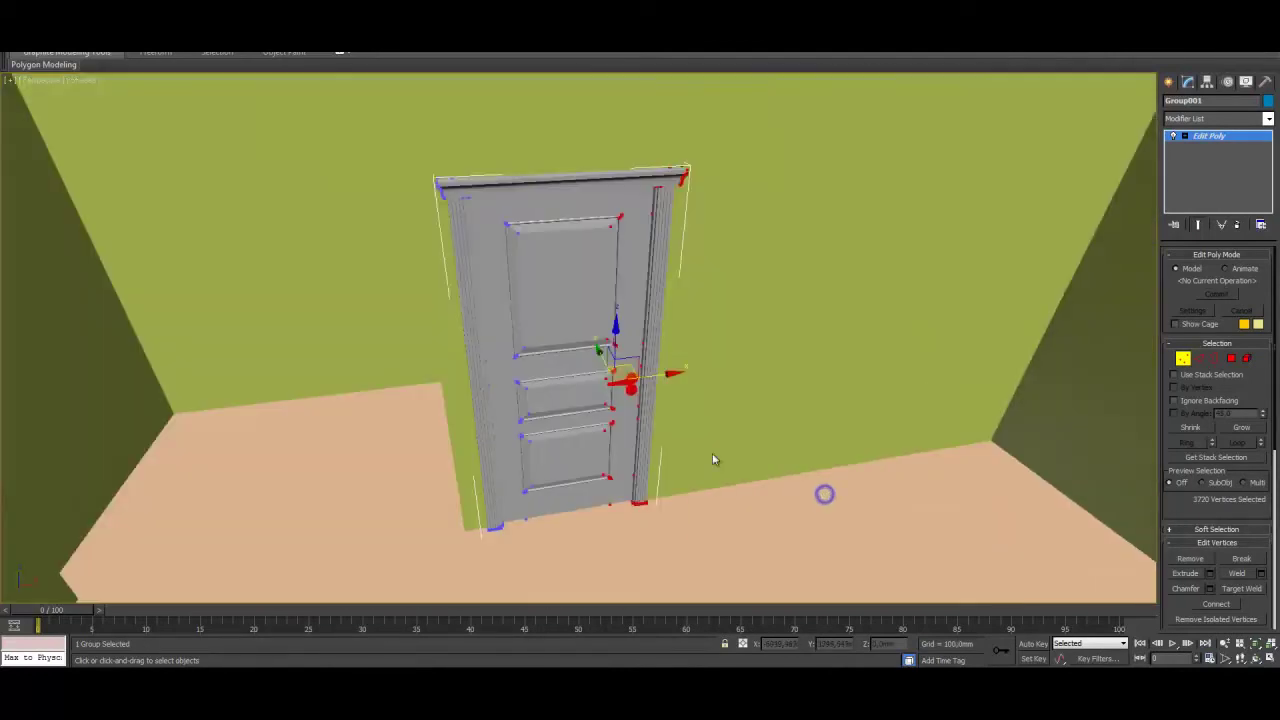
scroll(700, 428, "up", 3)
scroll(643, 200, "down", 6)
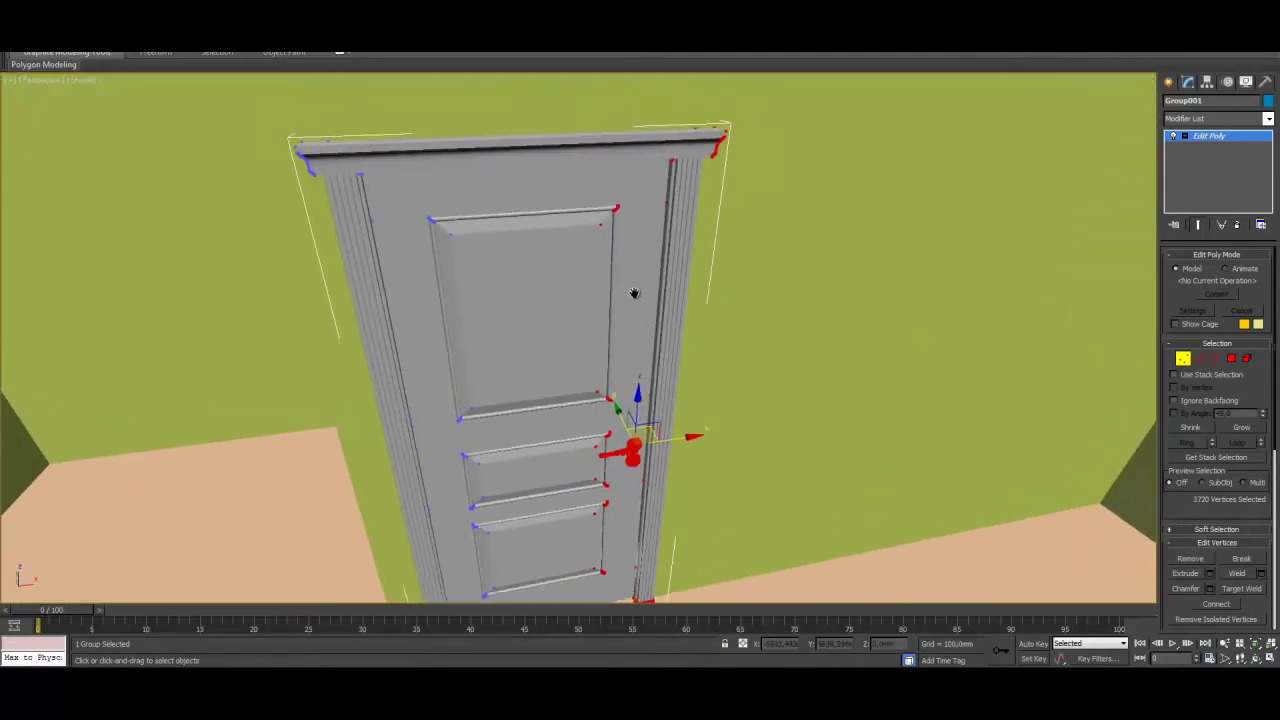
left_click_drag(645, 394, 652, 399)
right_click(652, 399)
Adjust the door's height by moving its upper vertices vertically over the opening, and finish vertex editing
middle_click_drag(752, 356, 718, 316, "alt")
left_click_drag(377, 190, 378, 191)
left_click_drag(540, 151, 545, 118)
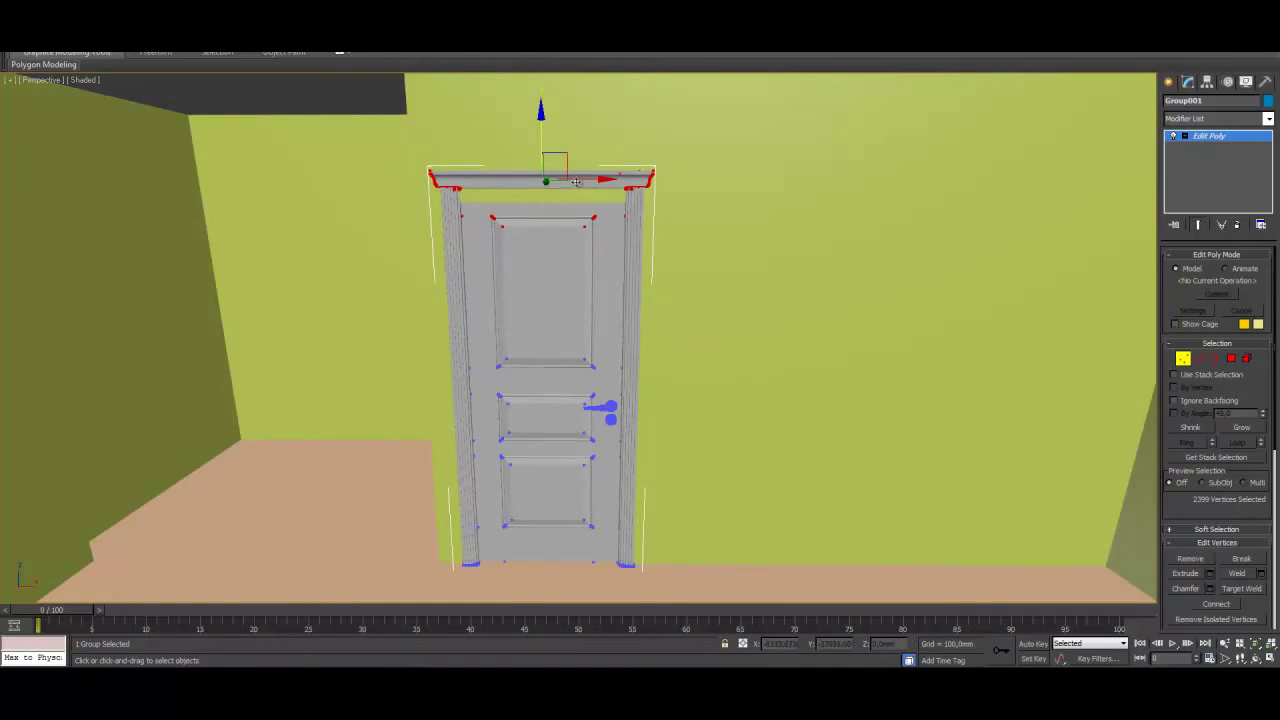
left_click_drag(540, 127, 538, 145)
left_click(1183, 358)
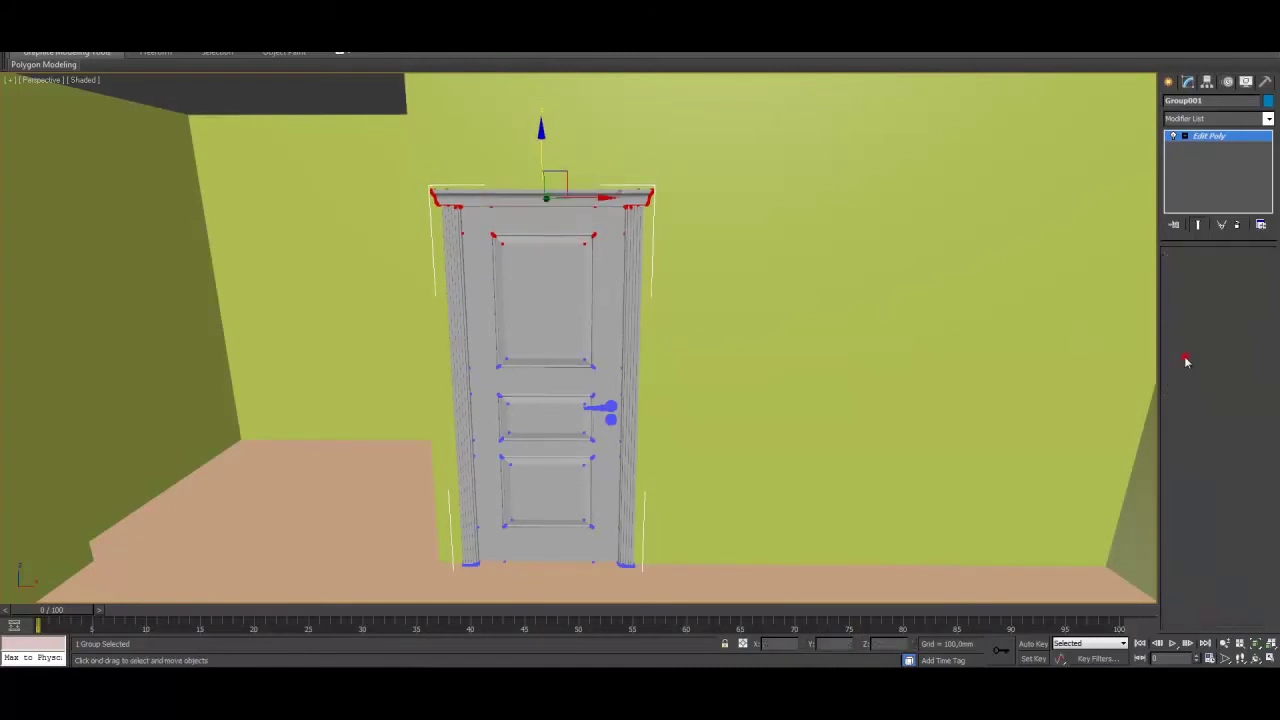
Mirror the door along the X axis without cloning, and slide it along X to cover the opening
middle_click_drag(691, 363, 770, 404, "alt")
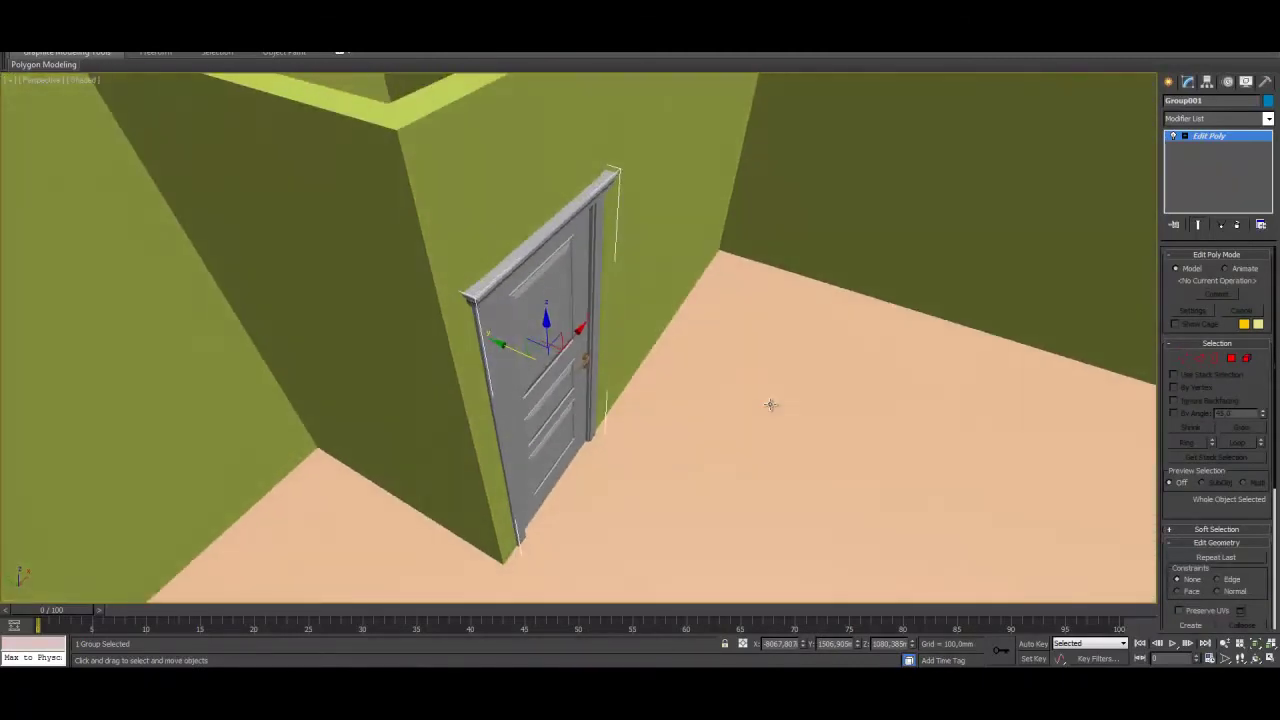
middle_click_drag(706, 437, 634, 412, "alt")
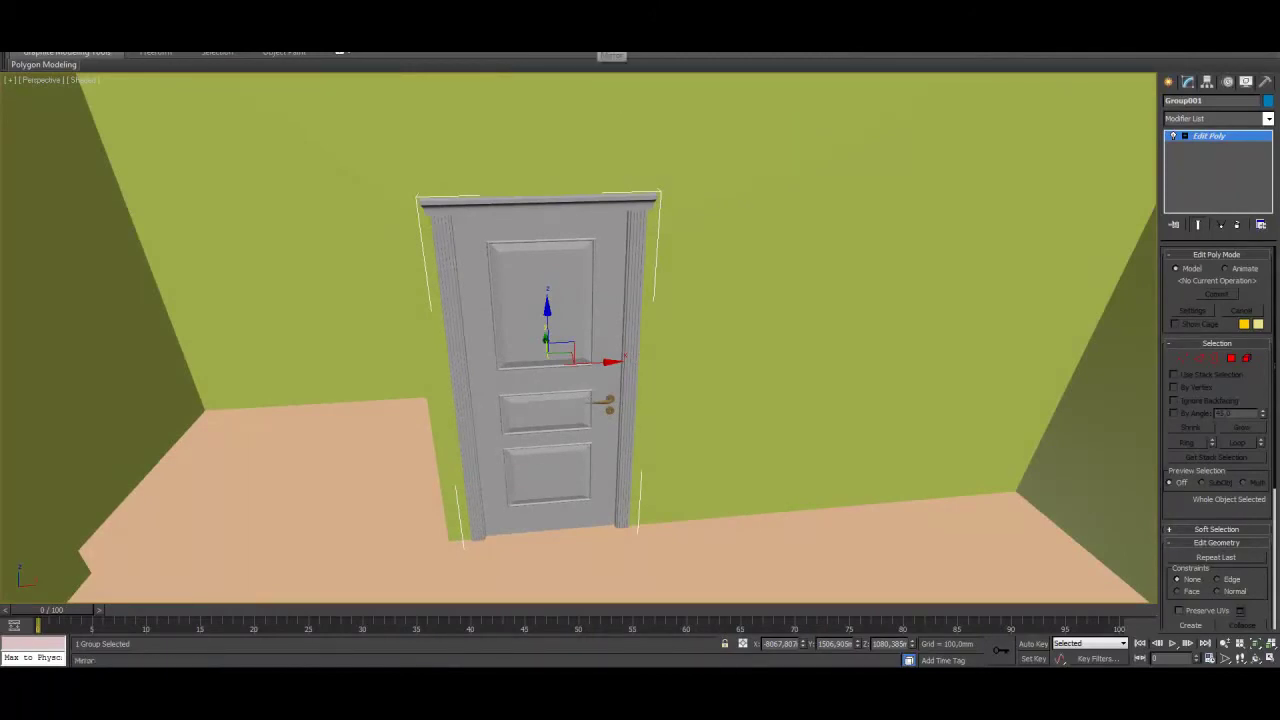
left_click(603, 57)
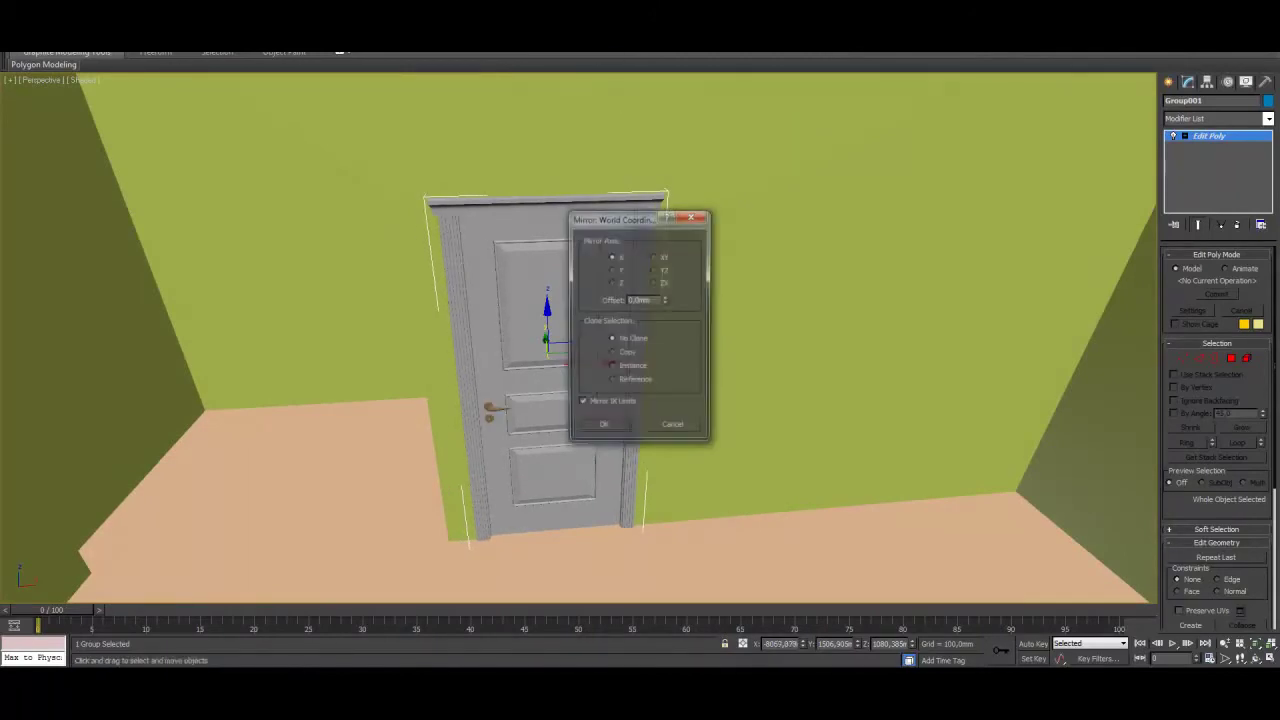
left_click(604, 428)
left_click_drag(597, 363, 593, 367)
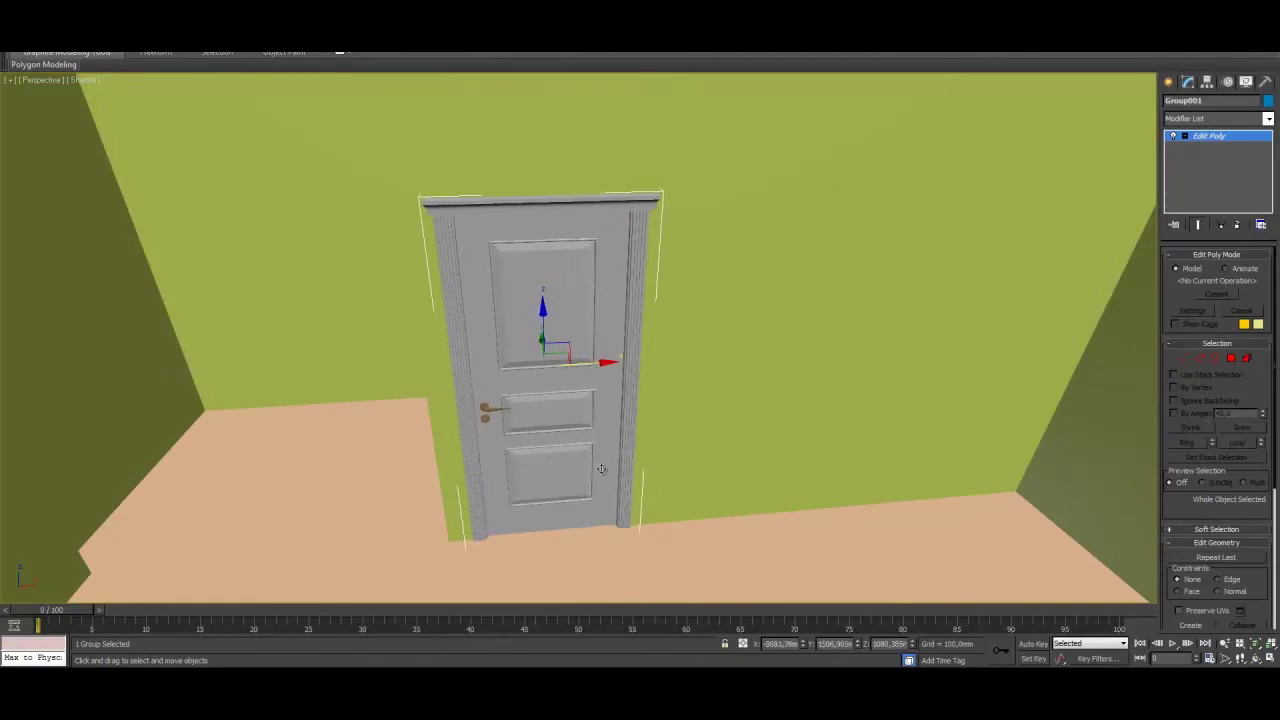
Merge the Window file from the day_06_edit_poly2 folder and place the window on the floor near the outer wall's window opening
middle_click_drag(679, 428, 820, 460, "alt")
middle_click_drag(630, 380, 557, 330, "alt")
middle_click_drag(557, 330, 637, 377)
middle_click_drag(873, 451, 333, 333, "alt")
middle_click_drag(325, 467, 417, 397)
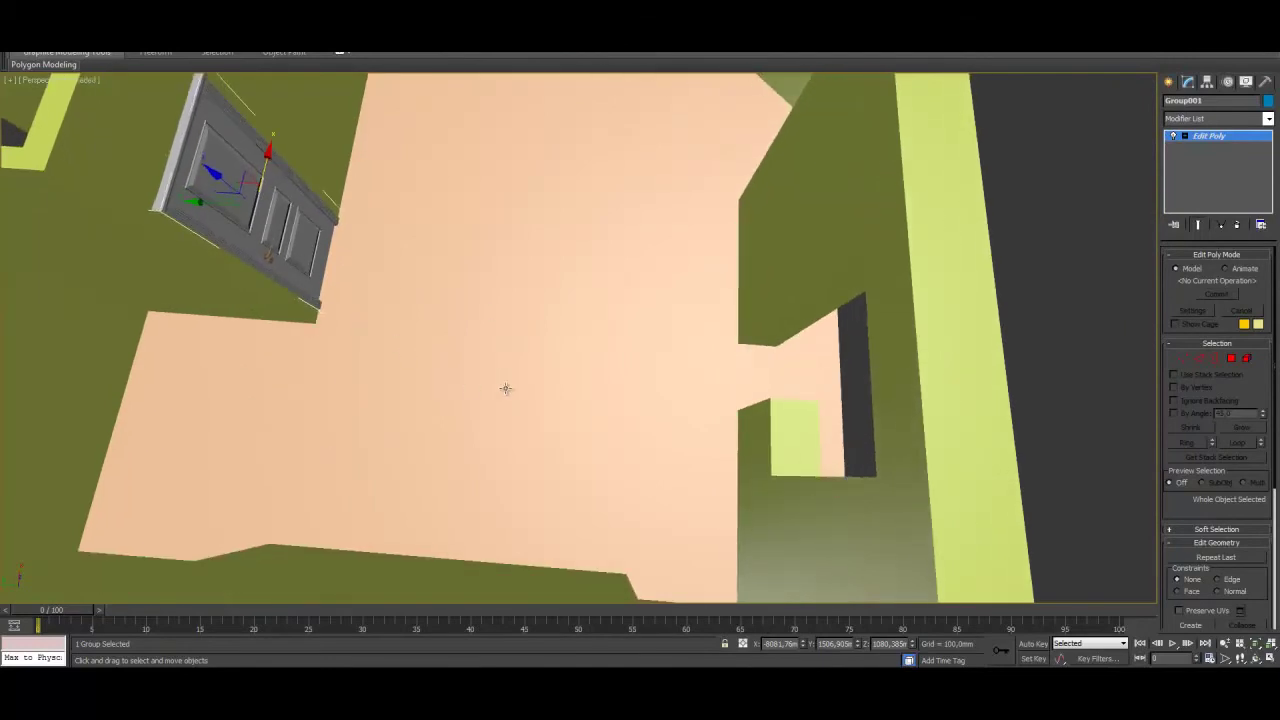
middle_click_drag(588, 441, 719, 476, "alt")
middle_click_drag(543, 251, 860, 716)
middle_click_drag(656, 148, 688, 203)
scroll(706, 246, "down", 2)
key("alt+Tab")
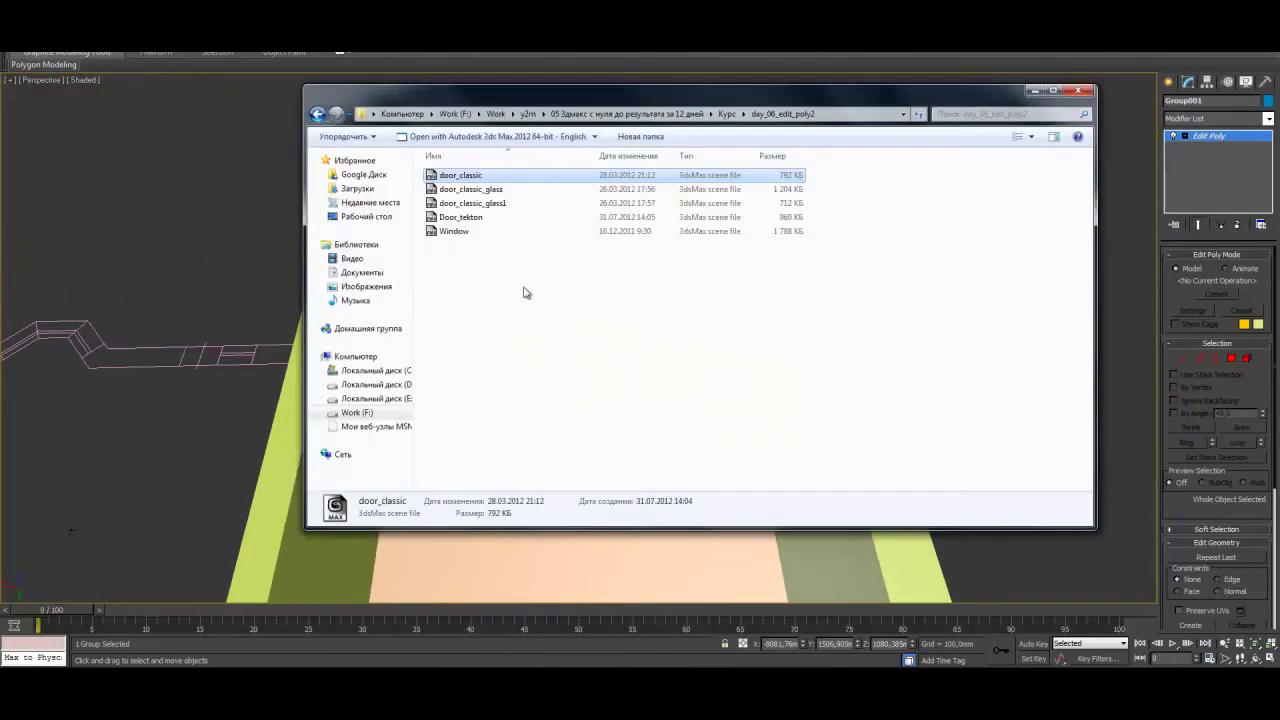
left_click_drag(432, 234, 603, 455)
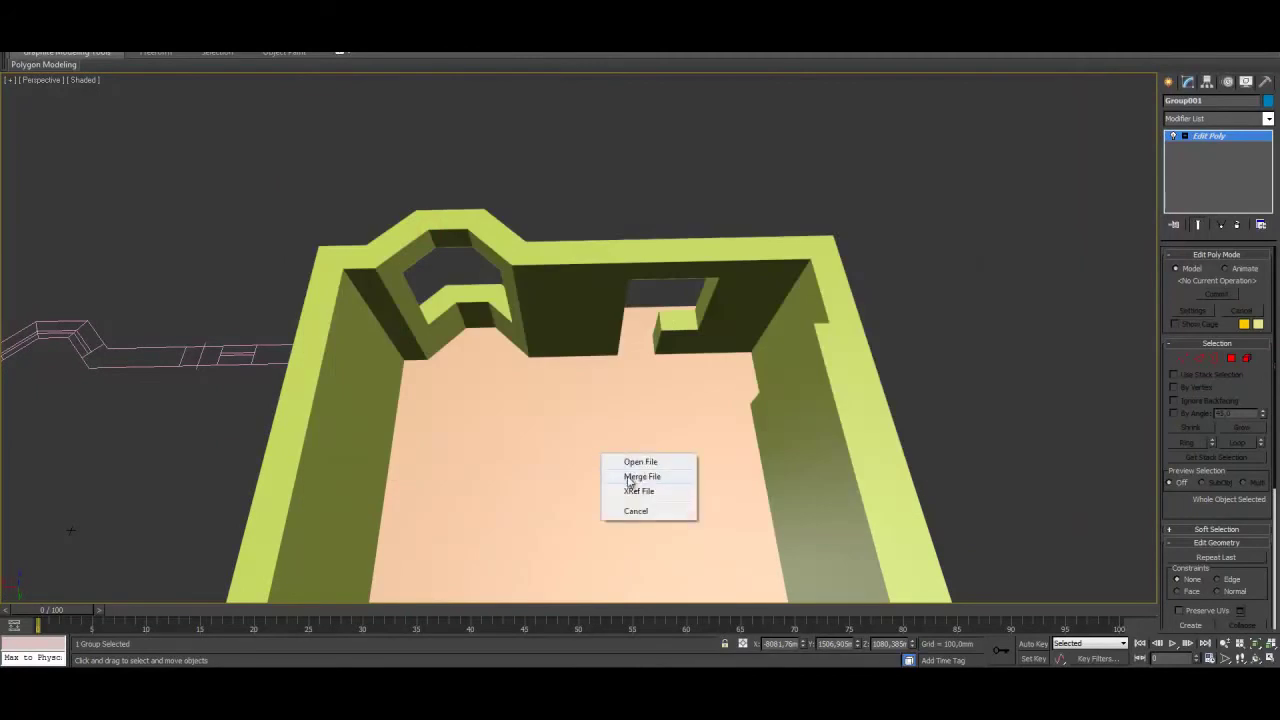
left_click(667, 477)
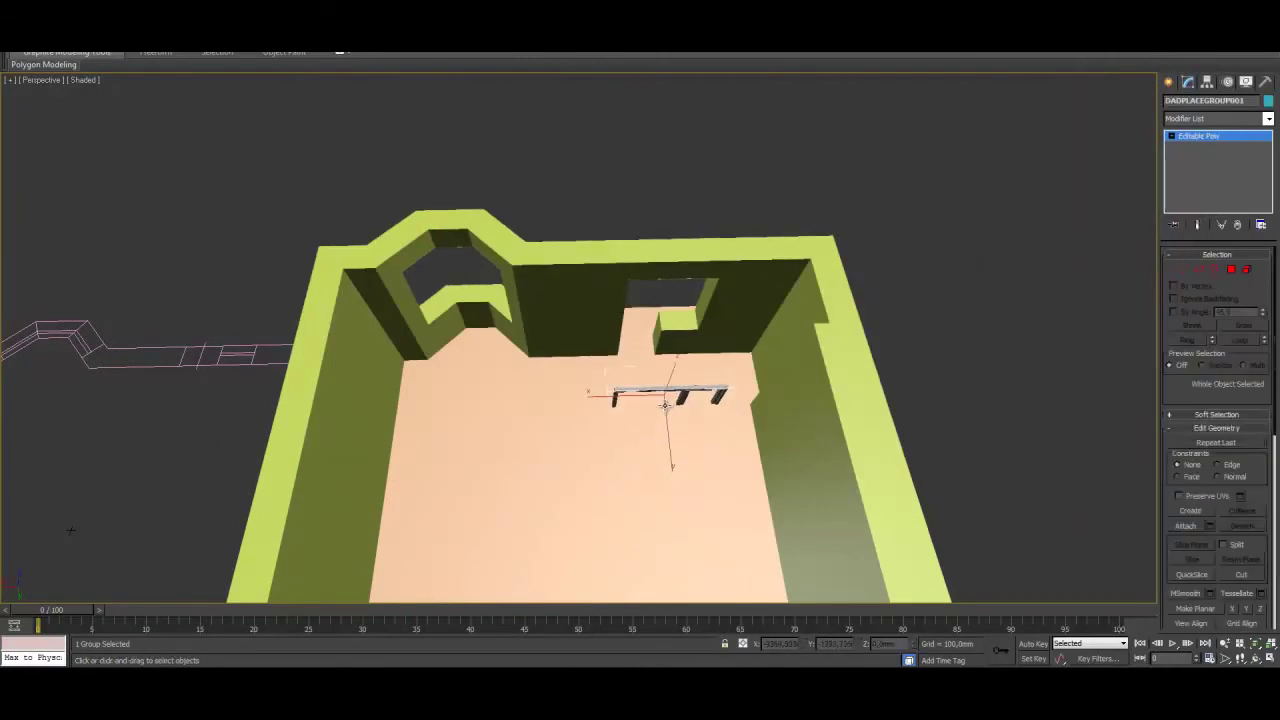
left_click(667, 402)
Raise the merged window off the floor toward the height of the wall opening
middle_click_drag(720, 434, 604, 388, "alt")
scroll(733, 418, "up", 3)
scroll(604, 388, "up", 2)
left_click_drag(667, 397, 686, 284)
Rotate the window half a turn in the top view so its sill faces into the room
key("alt+w")
right_click(275, 183)
key("alt+w")
scroll(640, 277, "down", 6)
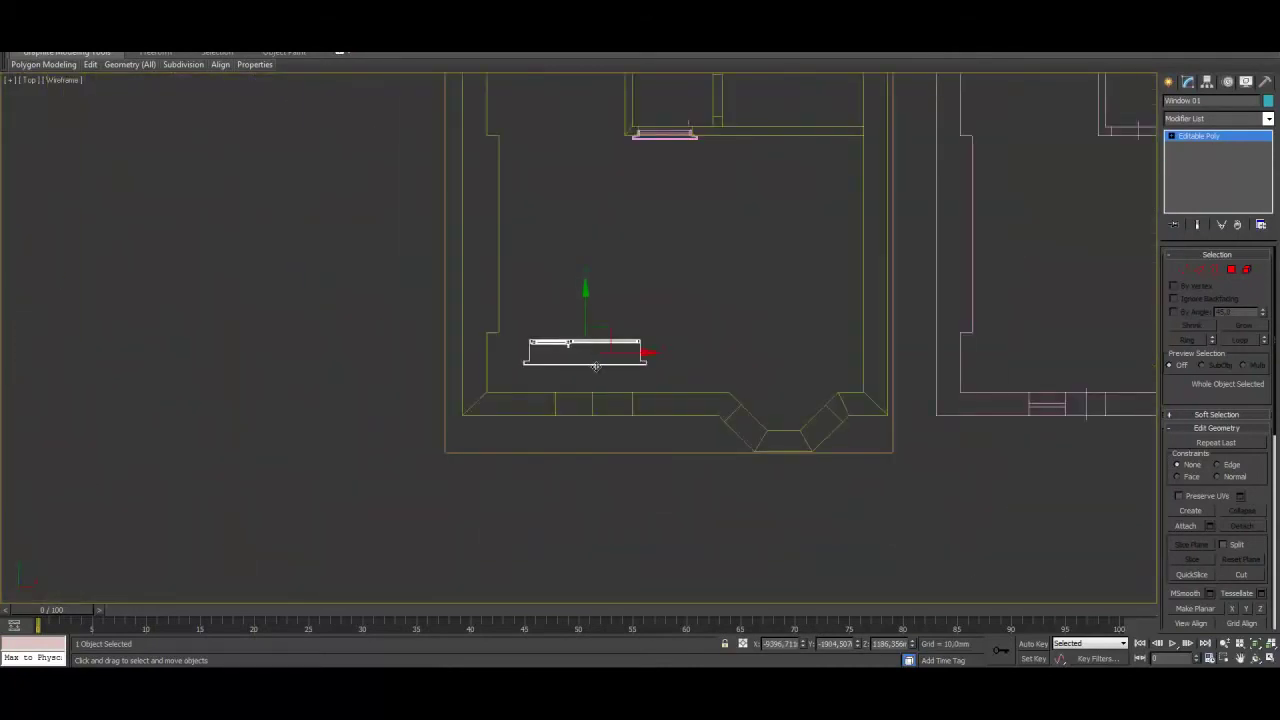
middle_click_drag(595, 366, 596, 318)
scroll(597, 301, "up", 2)
key("e")
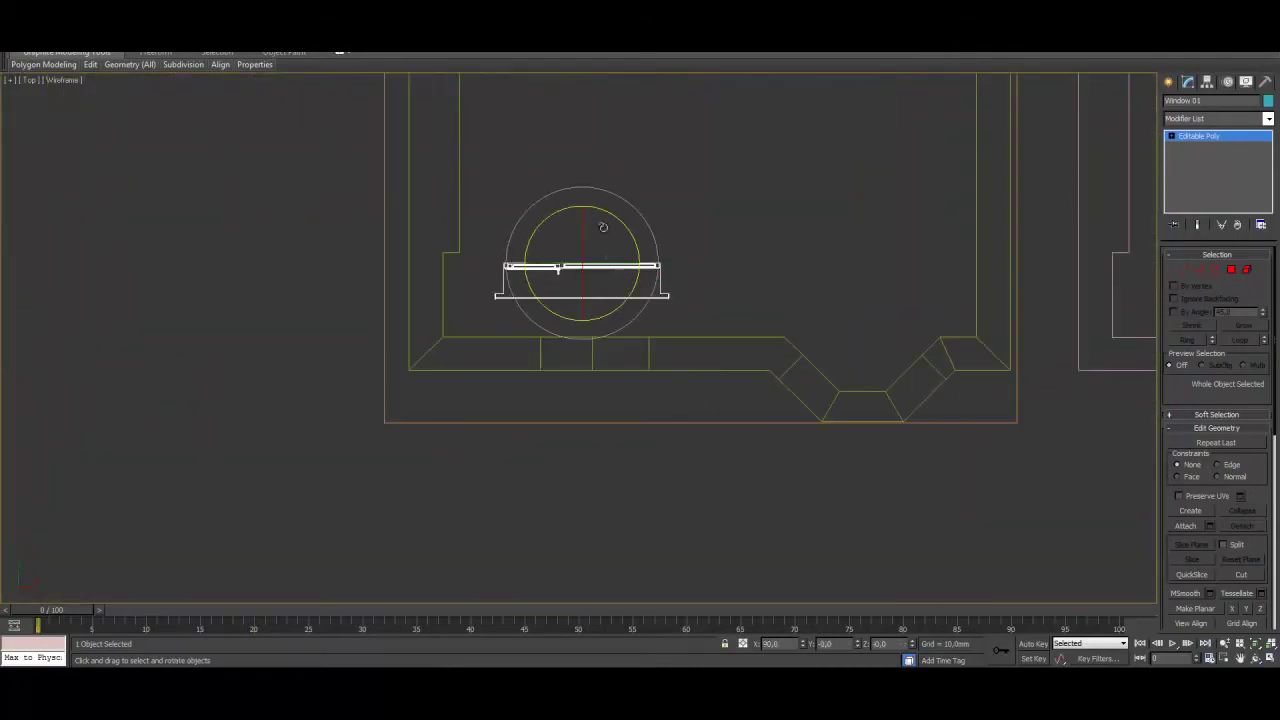
left_click_drag(602, 215, 713, 253)
Move the window in the top view into the thickness of the outer wall beside the bay
key("w")
left_click_drag(599, 224, 560, 327)
scroll(551, 366, "up", 5)
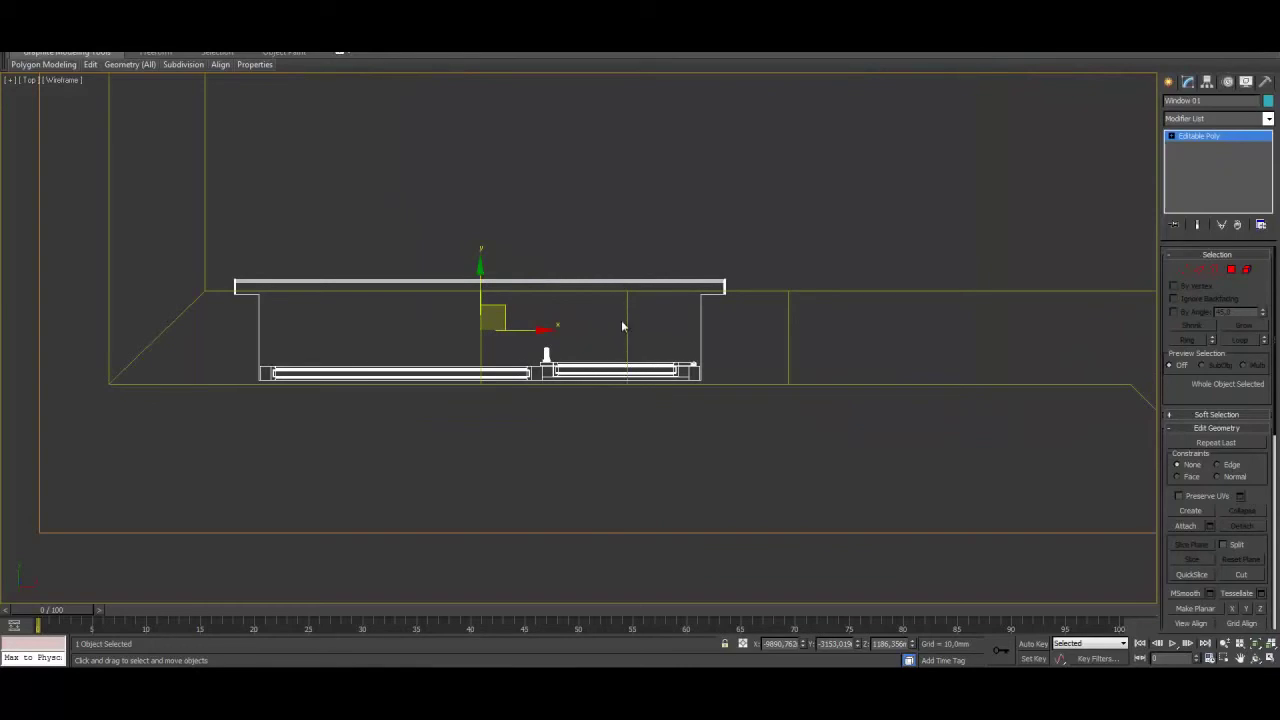
Examine from inside the room how the window sits relative to its wall opening, dismissing the download notification
key("alt+w")
right_click(774, 536)
key("alt+w")
middle_click_drag(737, 371, 643, 394, "alt")
scroll(651, 392, "up", 3)
middle_click_drag(748, 297, 623, 480, "alt")
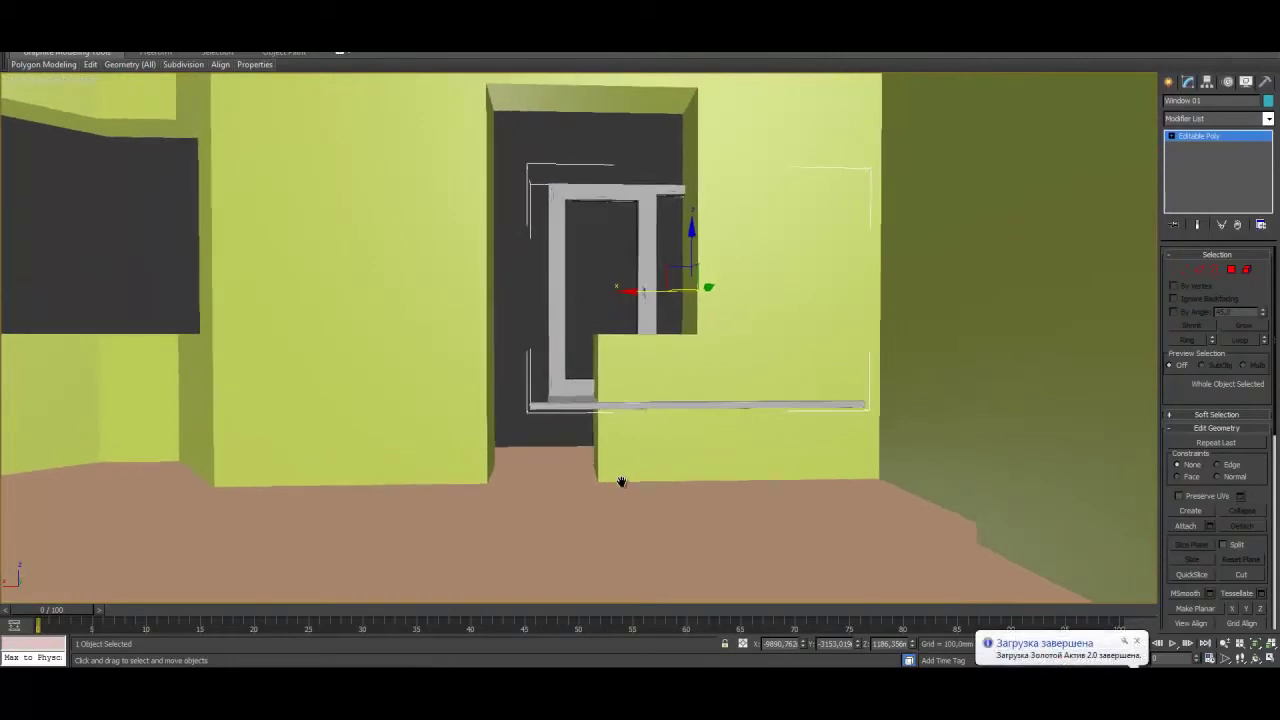
scroll(675, 326, "down", 1)
middle_click_drag(675, 326, 640, 440, "alt")
left_click(1137, 643)
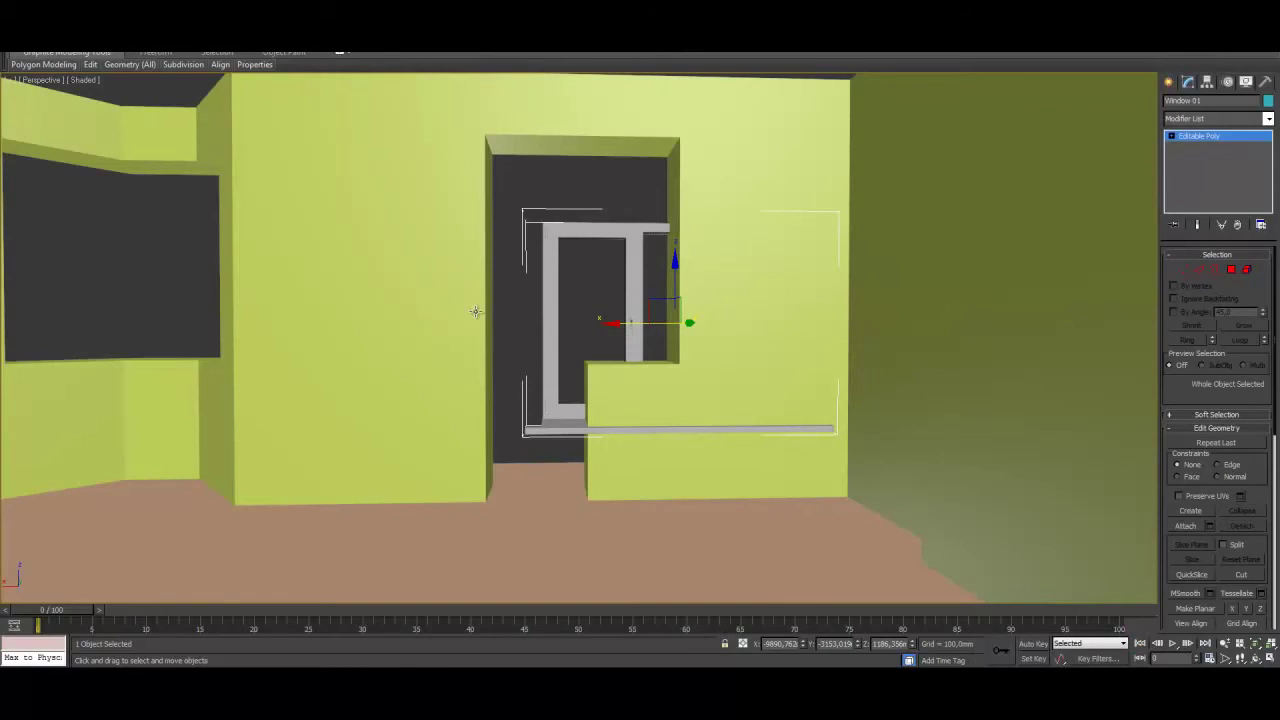
key("alt+w")
key("alt+w")
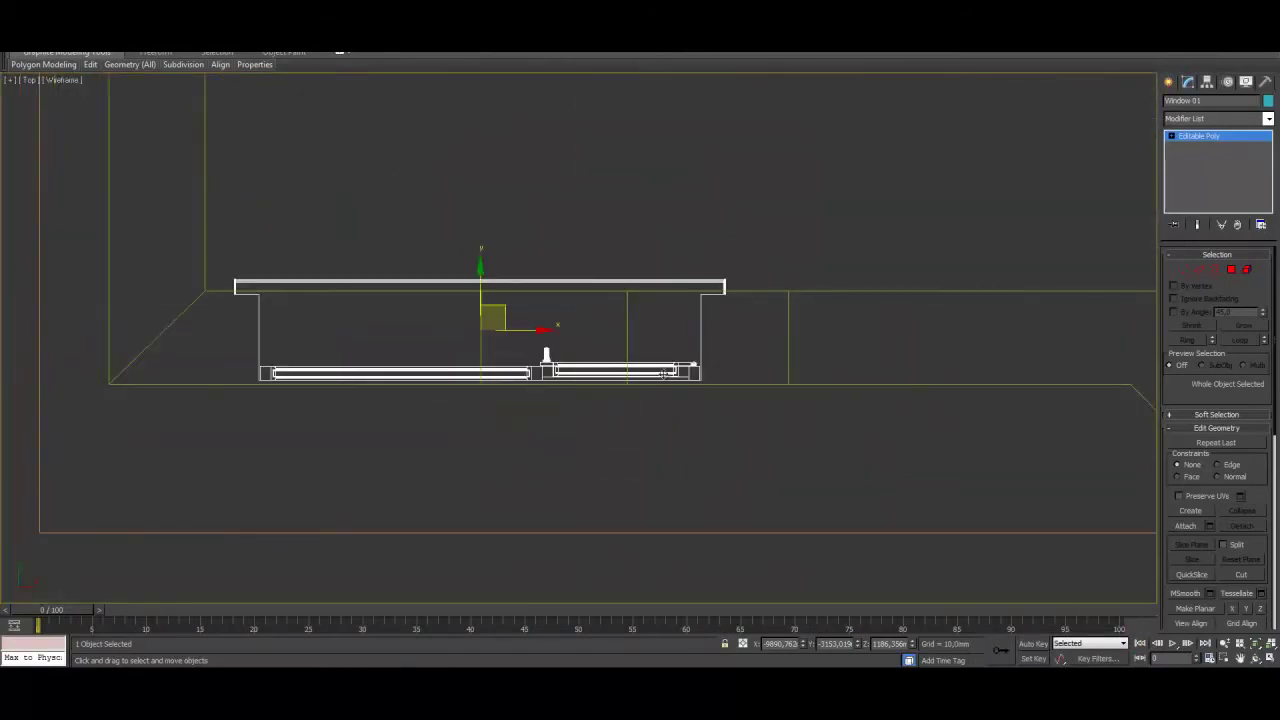
key("alt+w")
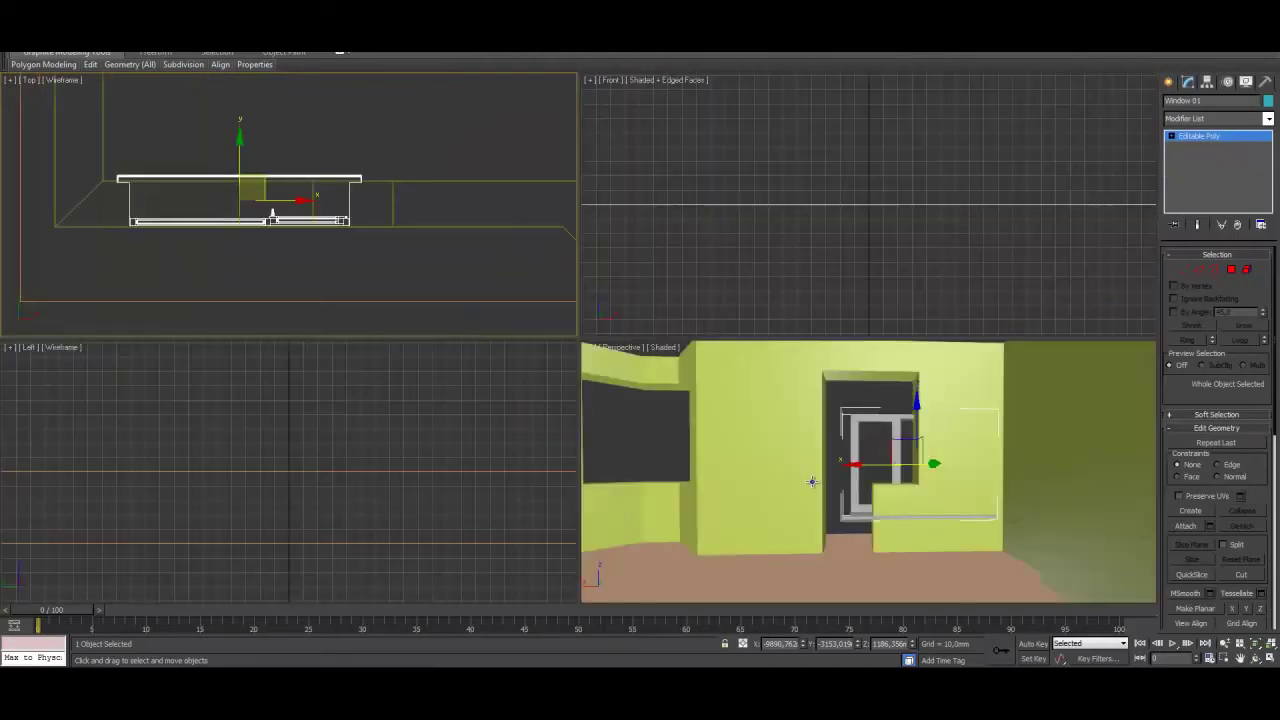
Raise the window in the perspective view and shift it along the wall toward its opening above the low parapet
key("alt+w")
scroll(723, 356, "up", 3)
middle_click_drag(726, 381, 728, 405, "alt")
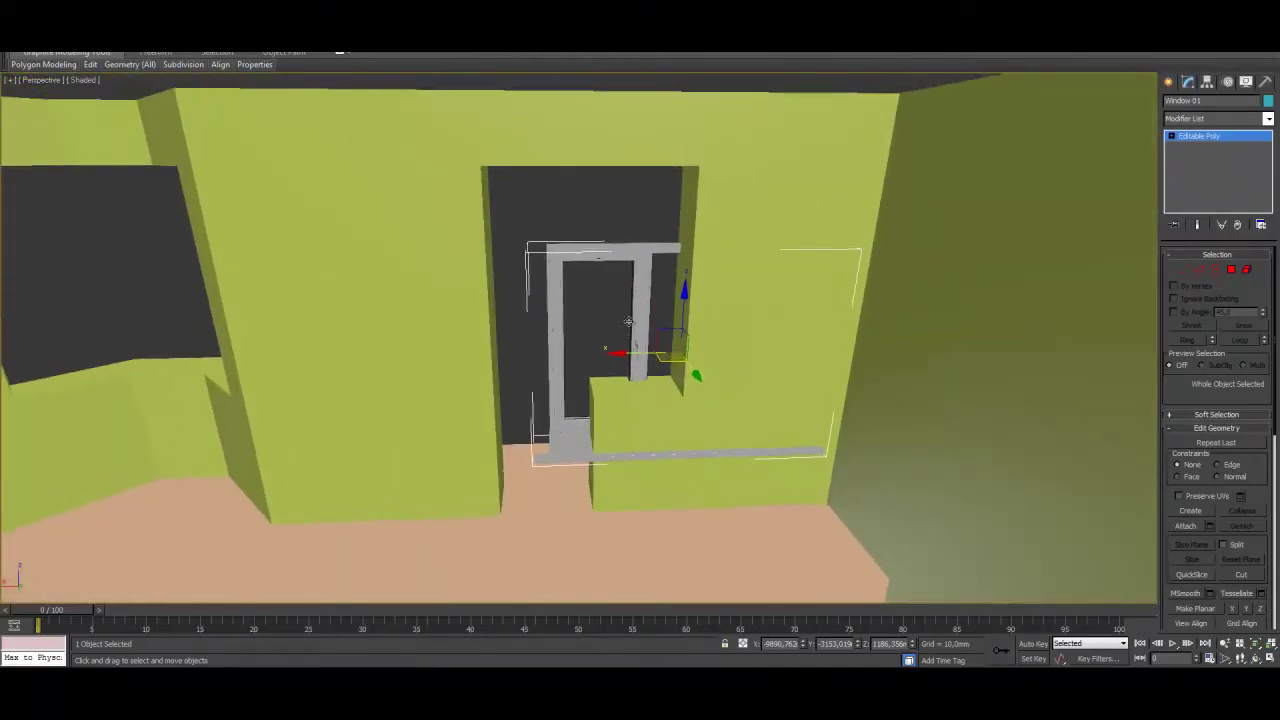
left_click_drag(664, 326, 548, 276)
mouse_move(568, 283)
middle_mouse_down("alt")
mouse_move(571, 294)
mouse_move(559, 276)
middle_mouse_up("alt")
left_click_drag(559, 275, 689, 274)
Show the front view in wireframe and lower the window about 38 mm so its sill meets the parapet's upper edge
key("alt+w")
key("alt+w")
key("z")
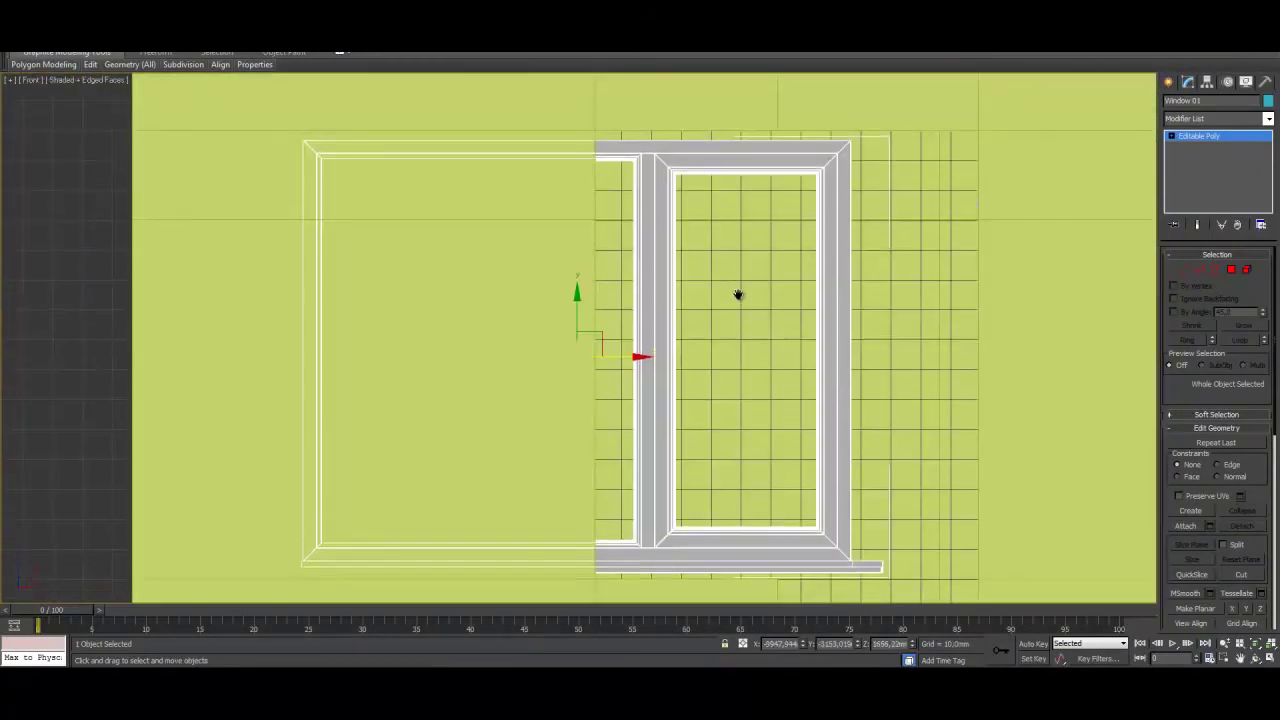
middle_click_drag(738, 276, 741, 309)
key("F3")
middle_click_drag(608, 340, 684, 278)
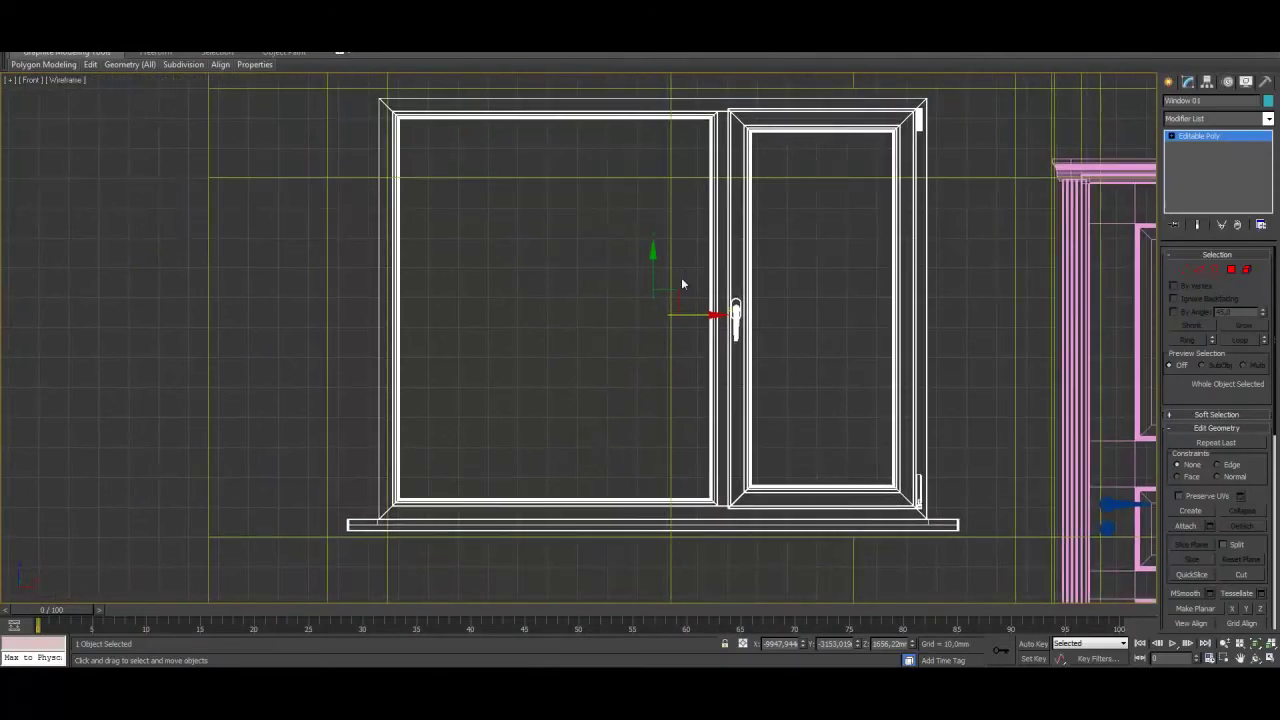
left_click_drag(654, 268, 652, 280)
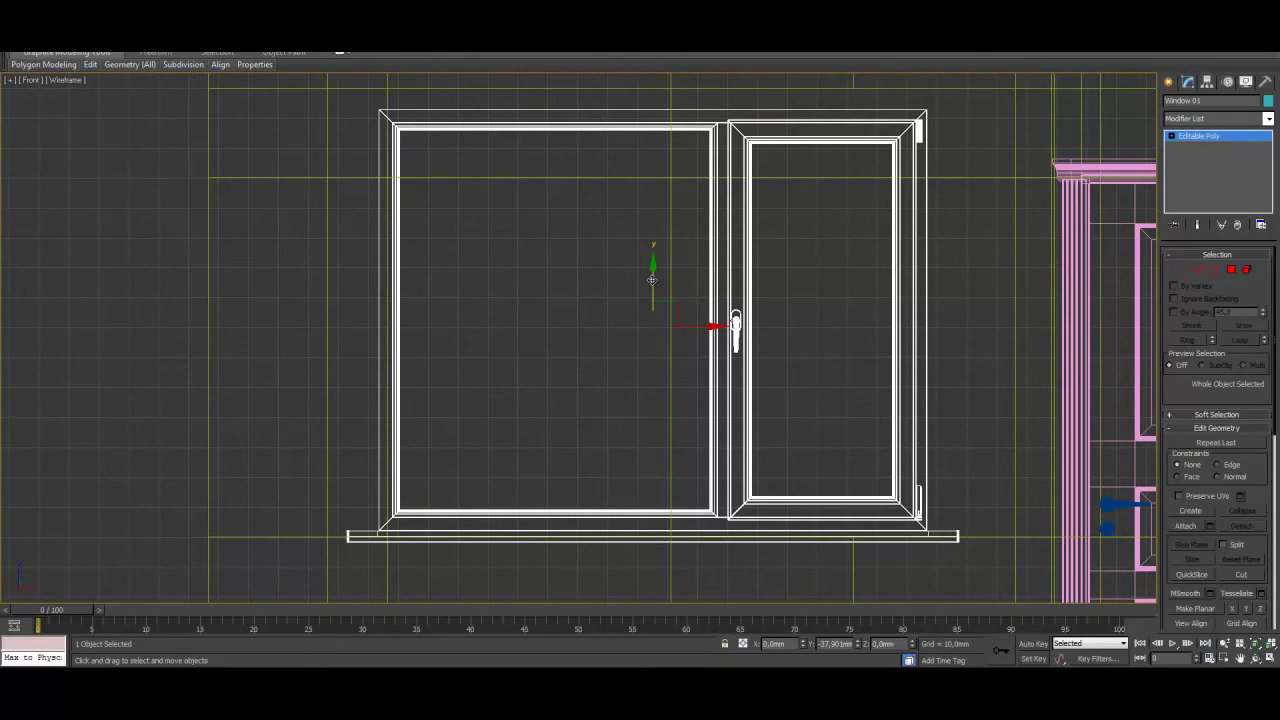
Nudge the window about 14 mm toward the room in the top view so its sill's edge meets the inner wall face
key("alt+w")
right_click(794, 457)
key("alt+w")
mouse_move(734, 348)
middle_mouse_down("alt")
mouse_move(731, 370)
mouse_move(664, 309)
mouse_move(610, 285)
middle_mouse_up("alt")
key("t")
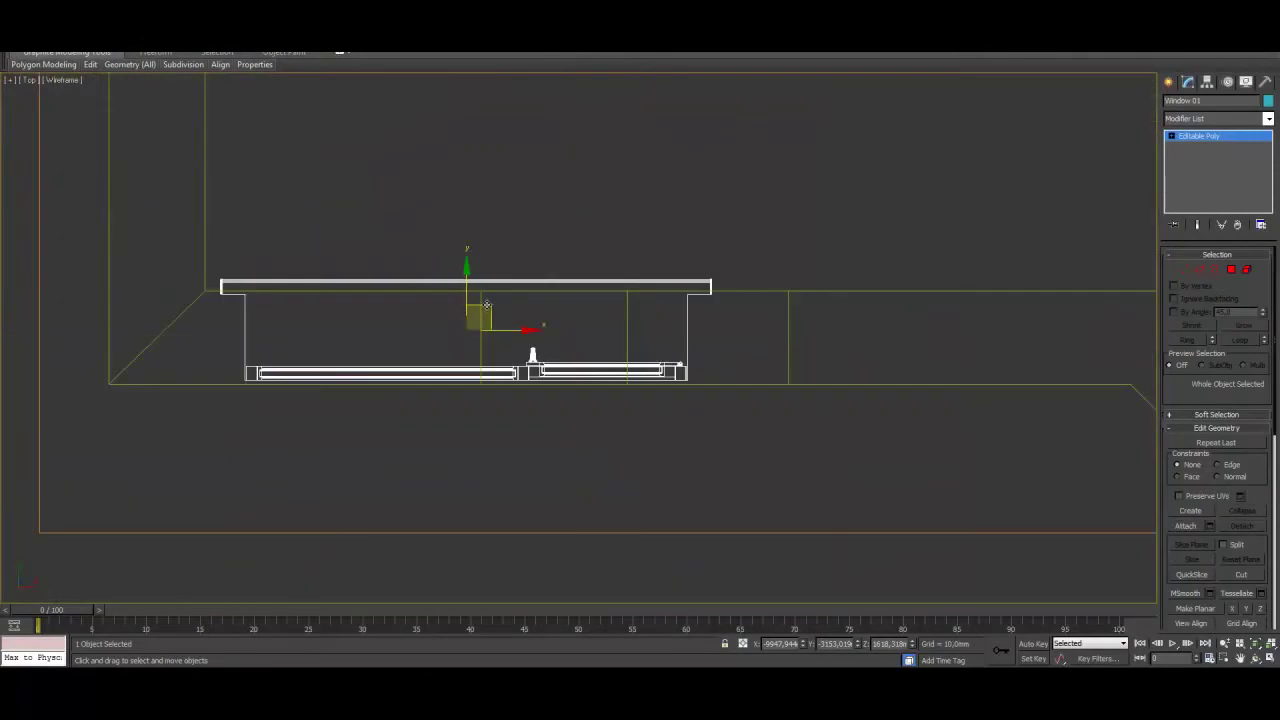
left_click_drag(487, 307, 485, 303)
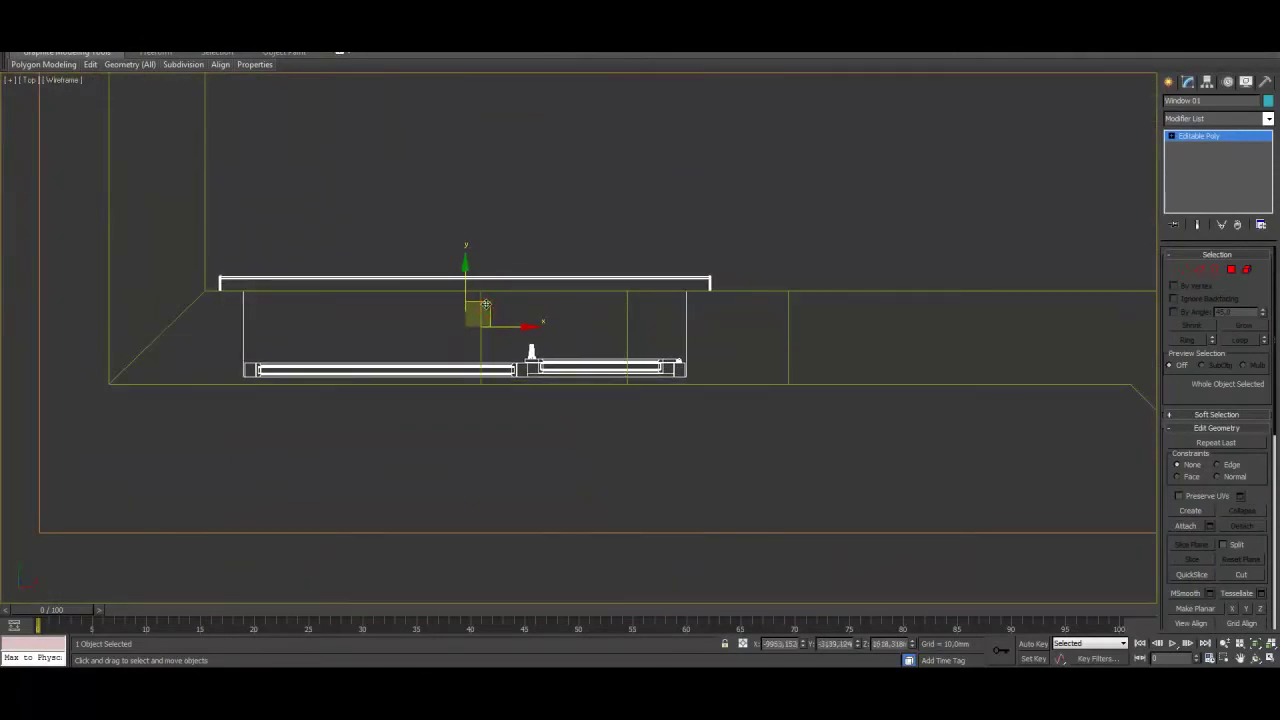
Slide the window about 107 mm along the wall, away from the adjacent doorway, in the perspective view
key("alt+w")
key("alt+w")
left_click_drag(630, 288, 656, 294)
middle_click_drag(658, 280, 473, 286, "alt")
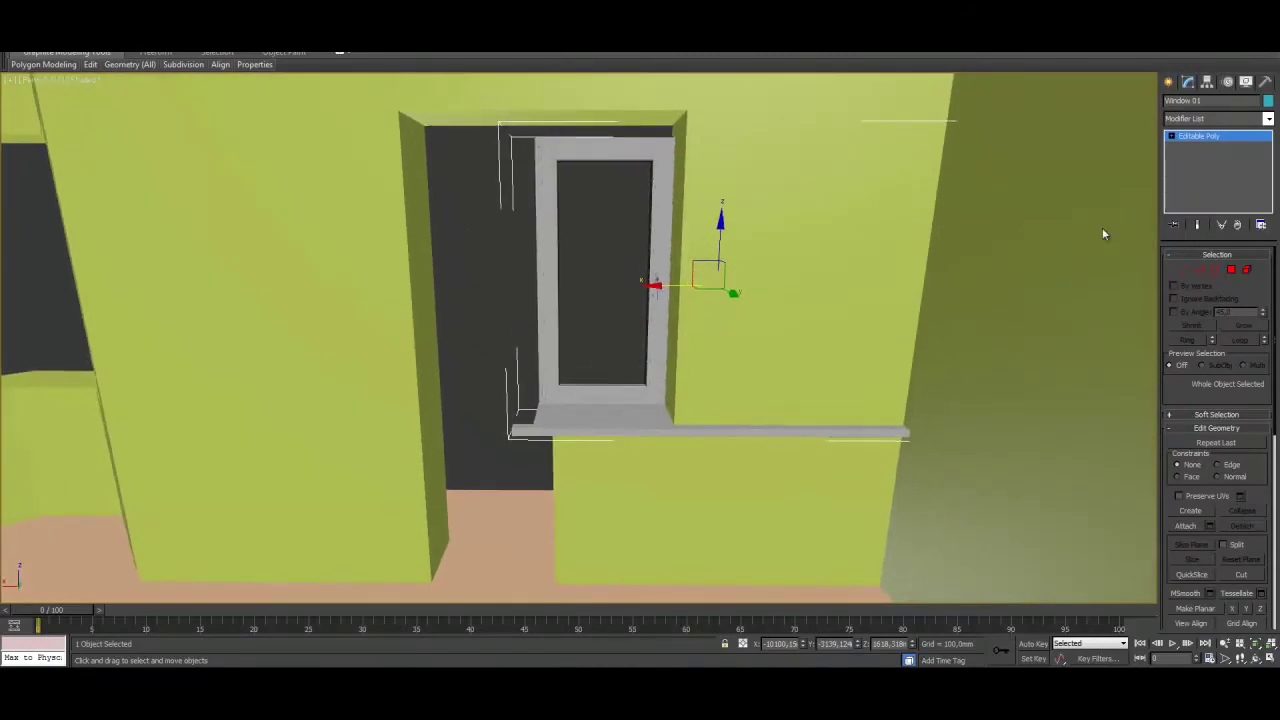
Raise the window's upper vertices about 85 mm so the frame reaches the head of the opening
left_click(1182, 270)
key("F3")
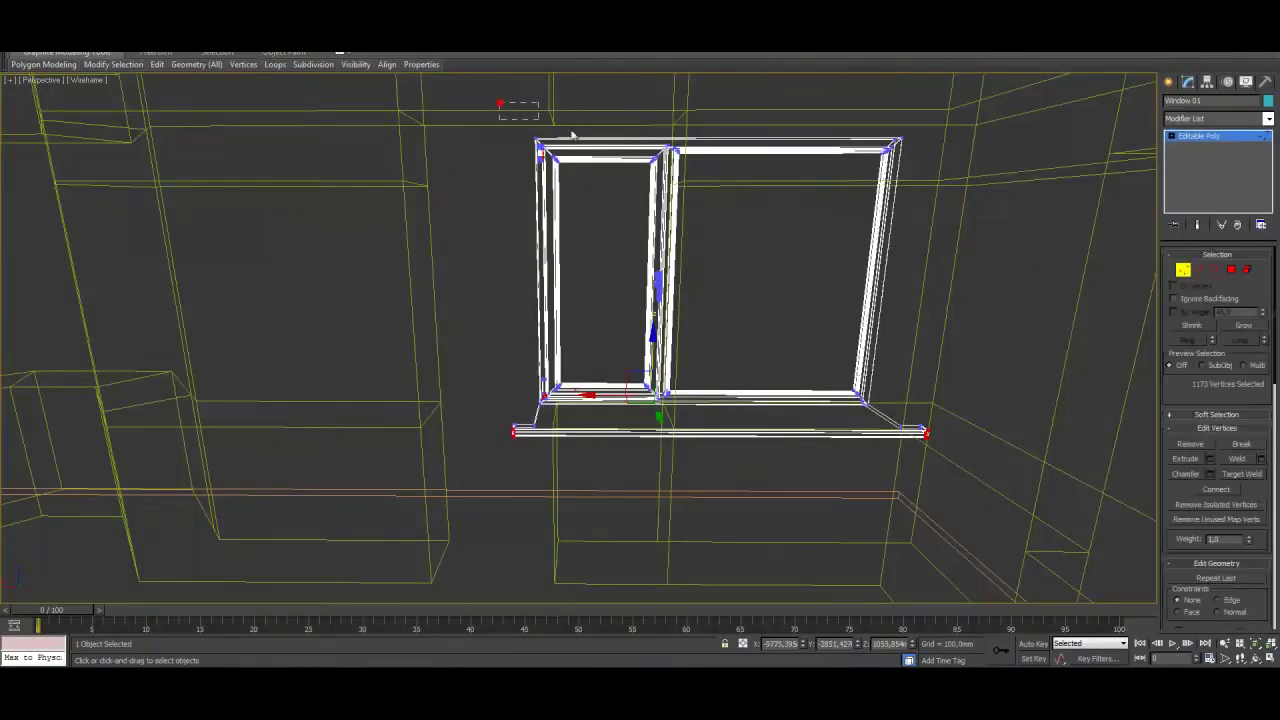
left_click_drag(999, 205, 999, 205)
key("F3")
left_click_drag(645, 107, 657, 89)
key("F4")
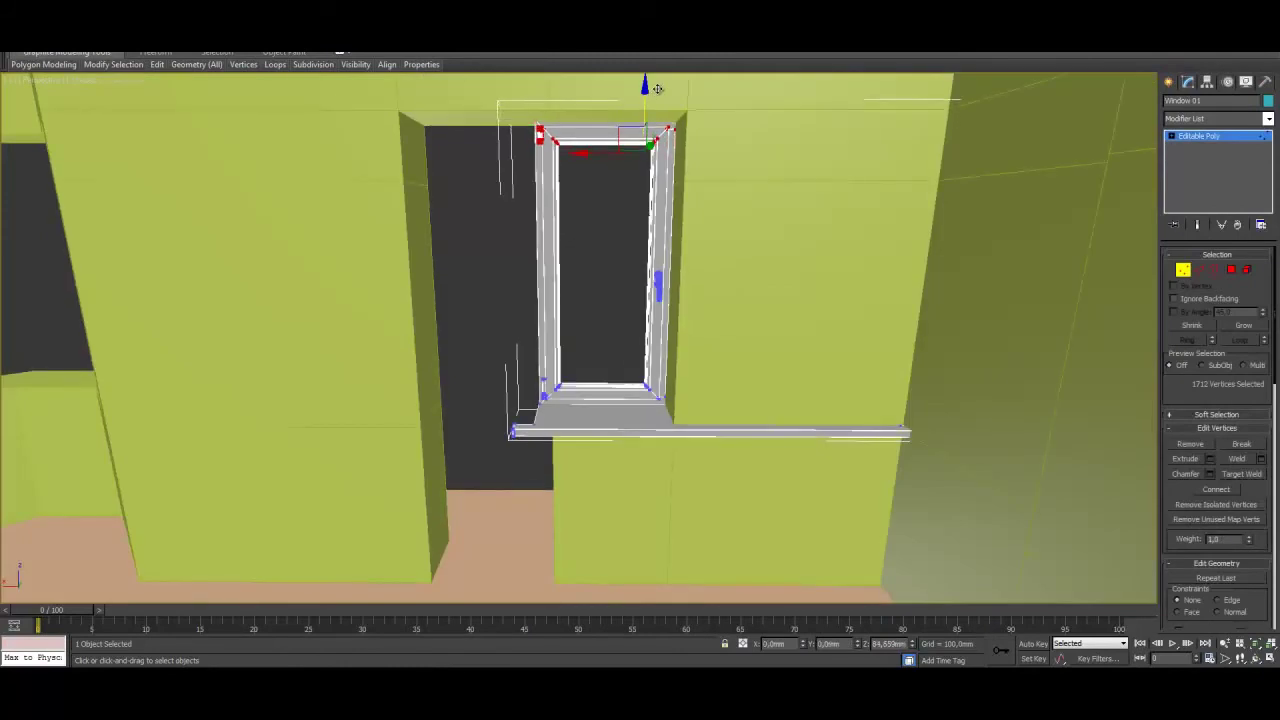
key("F4")
middle_click_drag(674, 200, 693, 226, "alt")
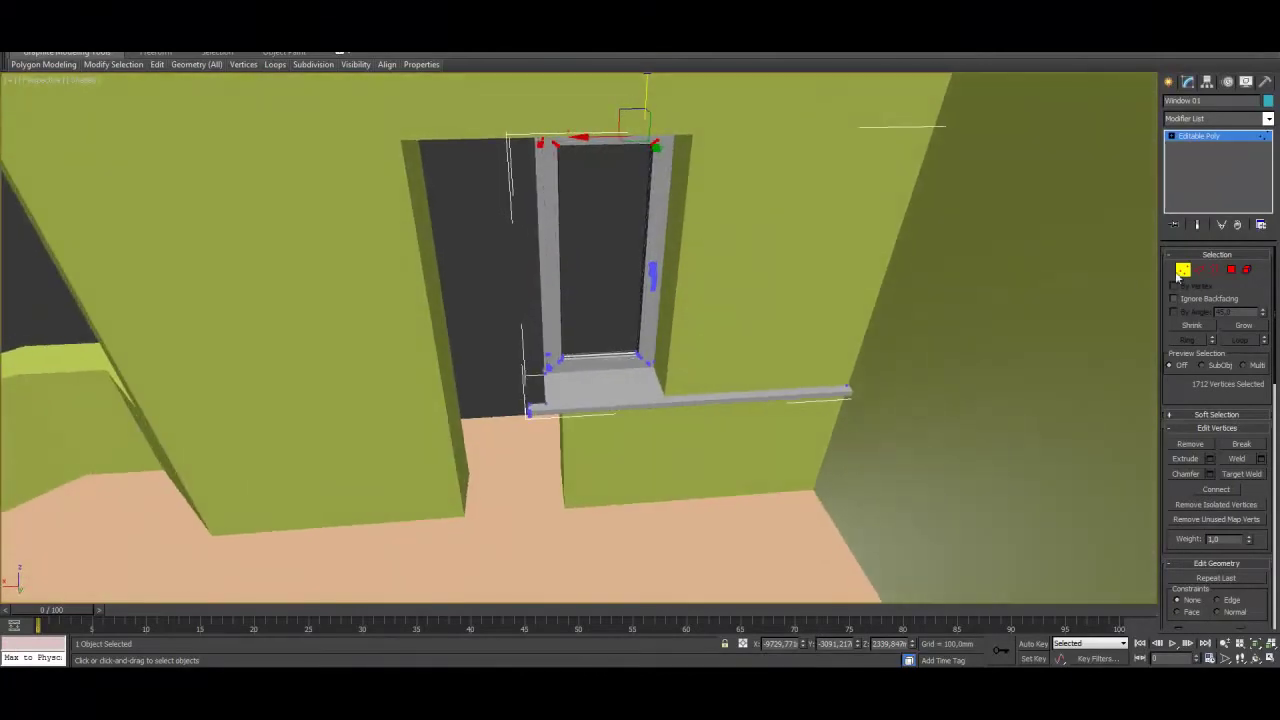
Pull the sill's doorway-side end vertices in about 91 mm toward the parapet's end
left_click_drag(511, 390, 547, 429)
scroll(591, 326, "up", 2)
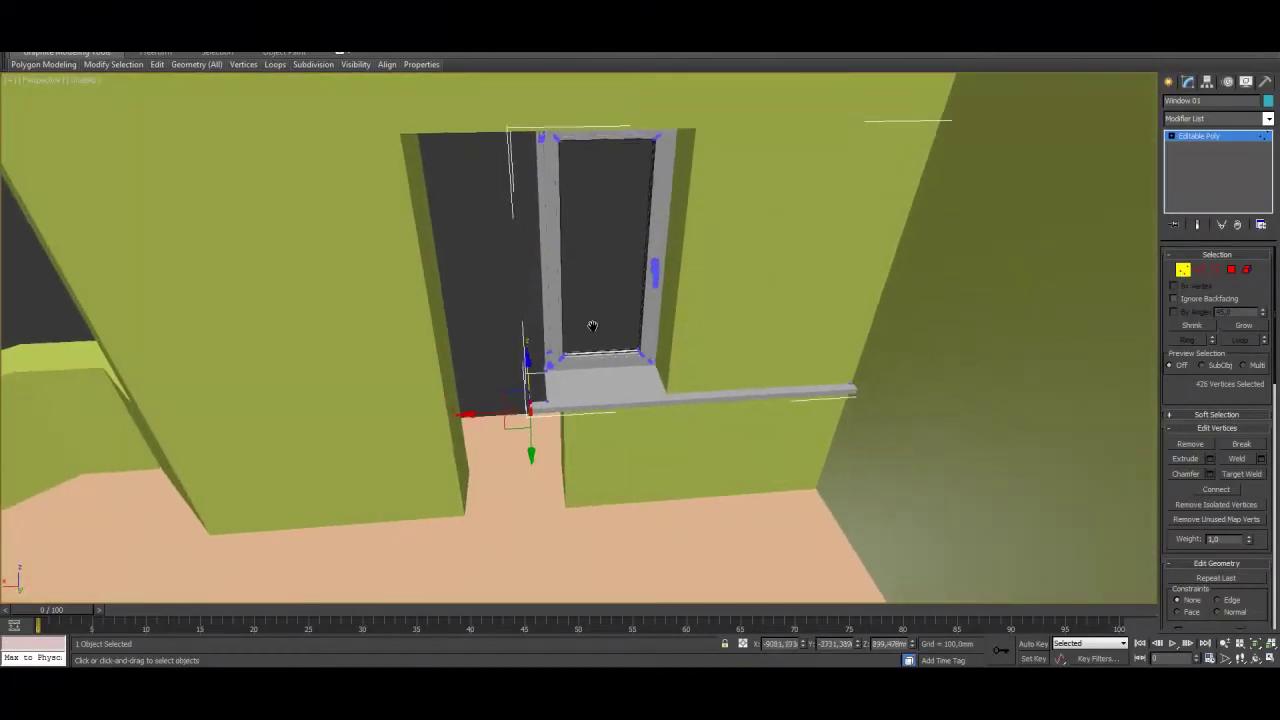
key("z")
middle_click_drag(561, 412, 557, 360, "alt")
left_click_drag(557, 360, 706, 374)
middle_click_drag(706, 374, 757, 466)
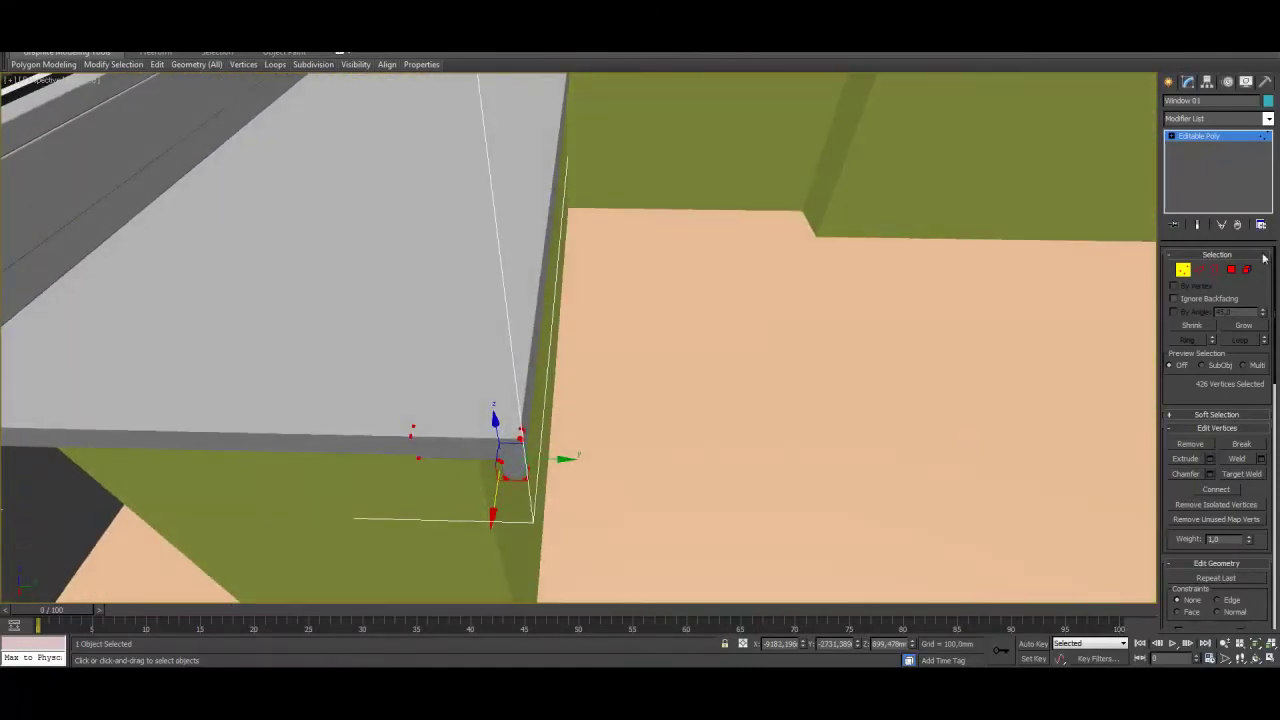
Move the sill's end cap clear of the sill and stretch its rear vertices back along the sill's depth
left_click(1247, 270)
left_click(504, 481)
left_click_drag(492, 496, 480, 554)
left_click(1183, 270)
left_click_drag(422, 487, 242, 503)
middle_click_drag(353, 492, 491, 489)
left_click_drag(505, 503, 20, 490)
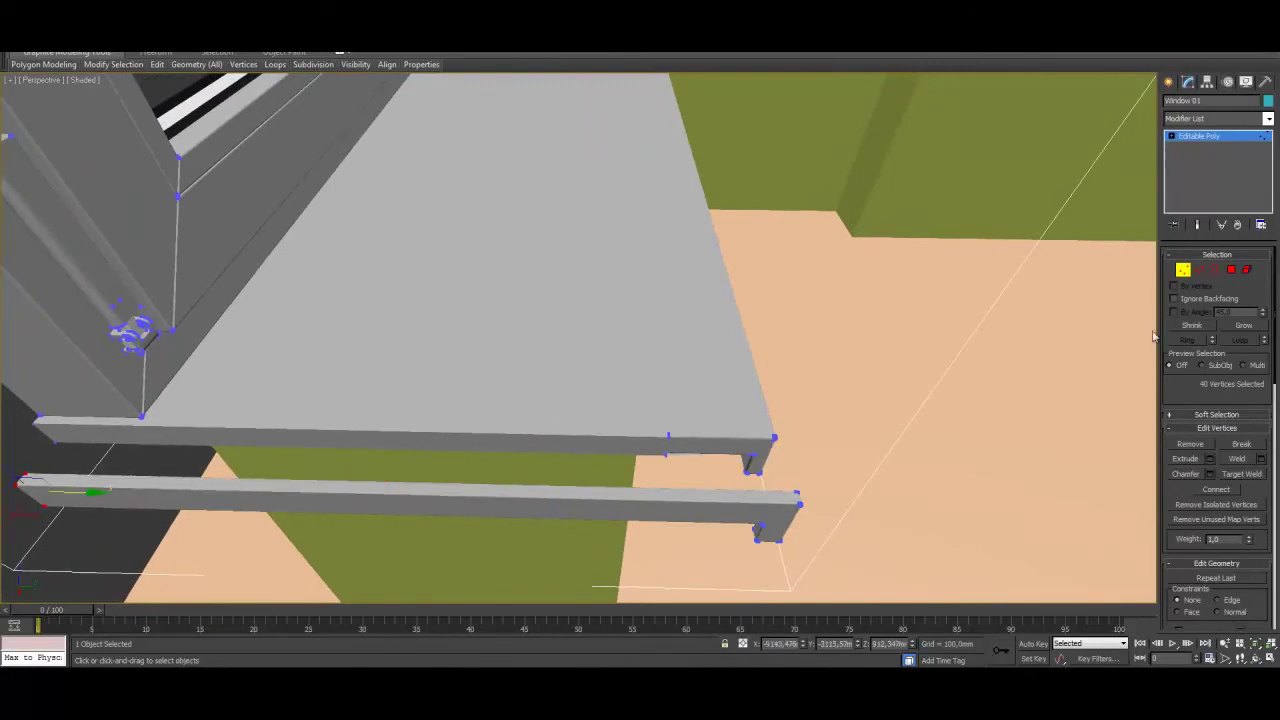
Fit the end cap back against the sill's end and extend its rear vertices to the sill's rear corner
left_click(1243, 272)
left_click_drag(664, 578, 662, 457)
left_click(1185, 268)
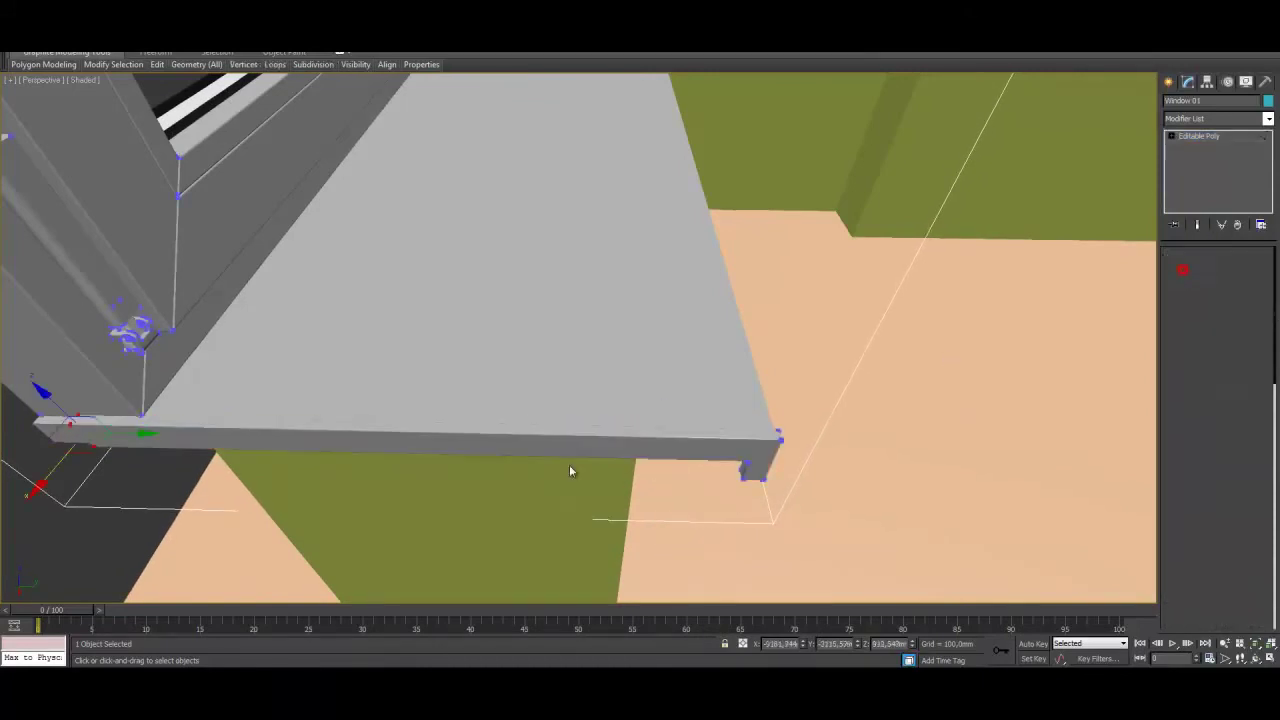
left_click_drag(130, 435, 93, 439)
Move all vertices on the window's doorway side about 94 mm inward to line up with the parapet's end
middle_click_drag(435, 415, 355, 396, "alt")
scroll(355, 396, "down", 4)
middle_click_drag(462, 378, 500, 300, "alt")
left_click_drag(486, 184, 578, 510)
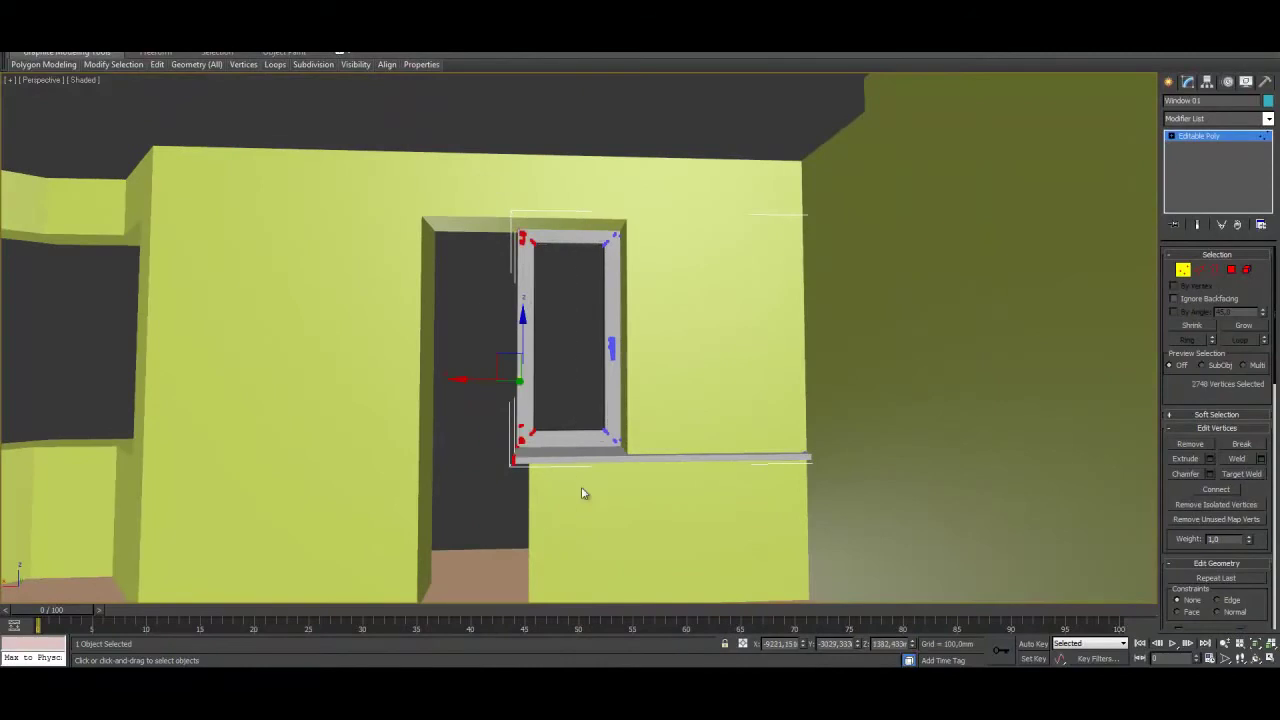
left_click_drag(466, 379, 479, 384)
middle_click_drag(479, 385, 589, 395, "alt")
scroll(631, 447, "up", 3)
middle_click_drag(631, 447, 610, 337)
left_click_drag(455, 168, 455, 183)
mouse_move(455, 183)
middle_mouse_down("alt")
mouse_move(580, 257)
mouse_move(623, 334)
mouse_move(663, 320)
mouse_move(608, 343)
middle_mouse_up("alt")
Delete the wide fixed pane and its inner frame elements from the window in wireframe display
key("F3")
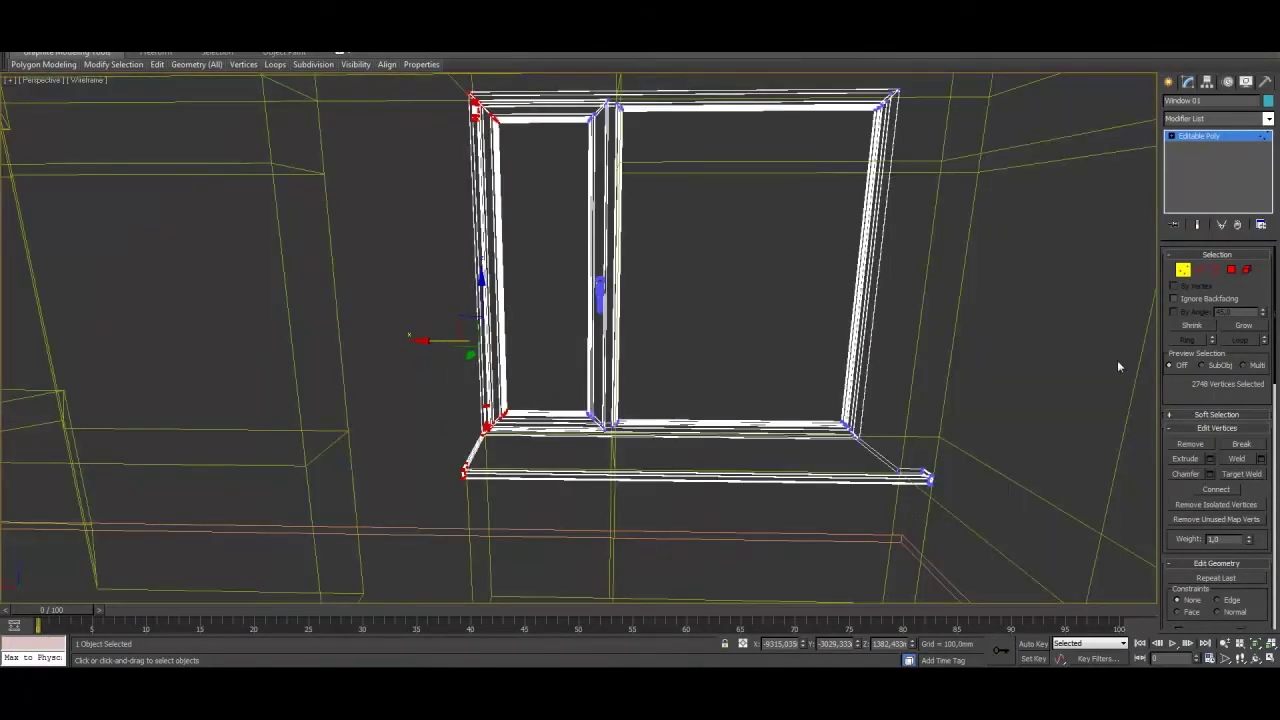
mouse_move(858, 378)
middle_mouse_down("alt")
mouse_move(855, 391)
mouse_move(889, 371)
mouse_move(863, 360)
middle_mouse_up("alt")
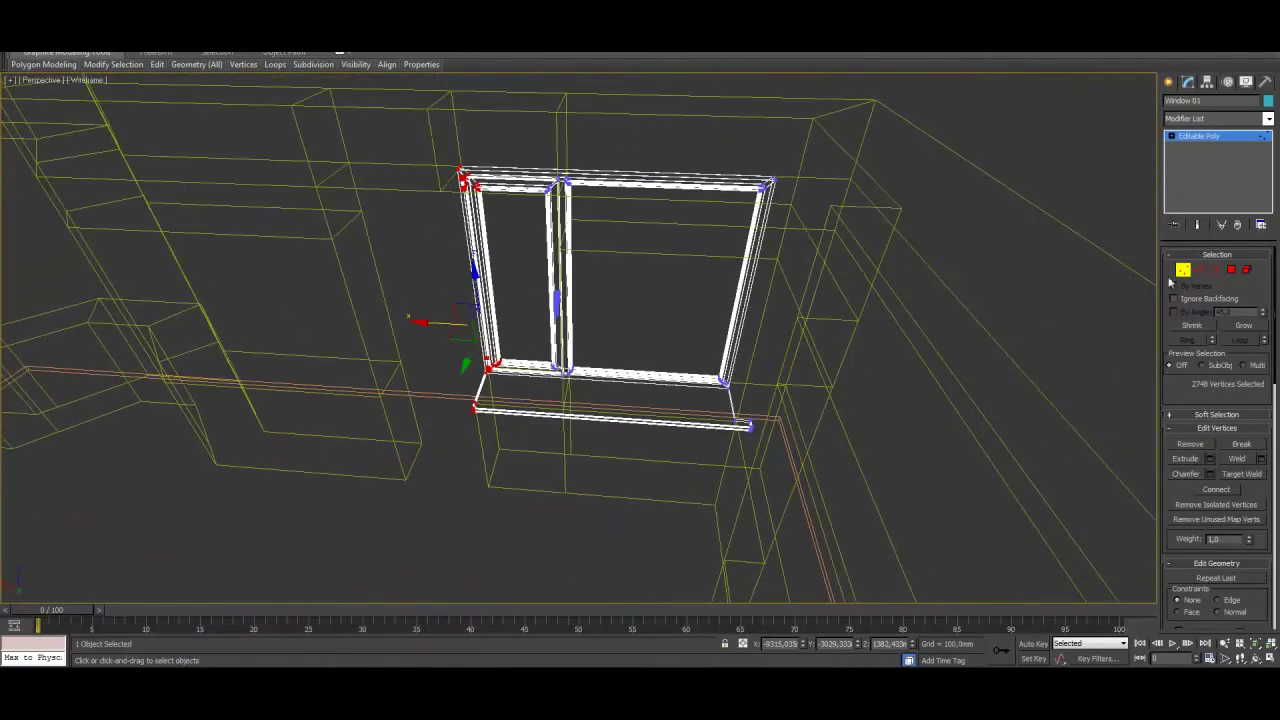
left_click(1248, 270)
left_click(740, 192)
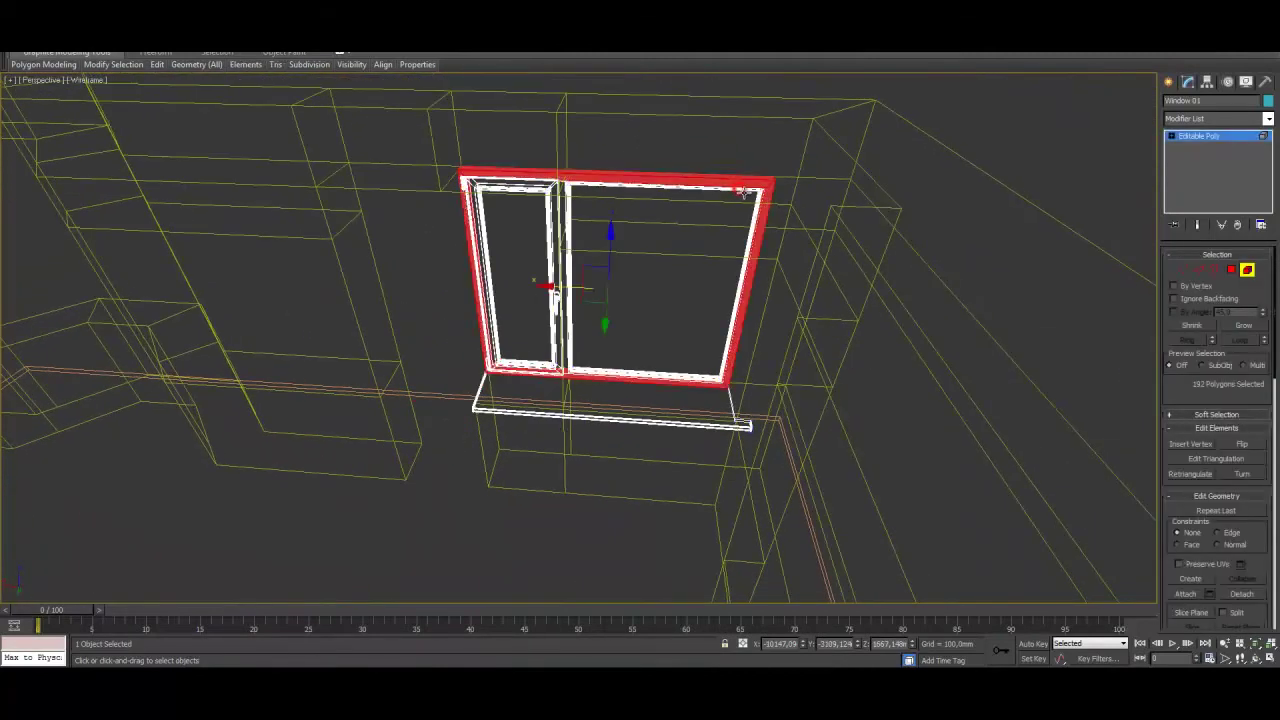
left_click(726, 209)
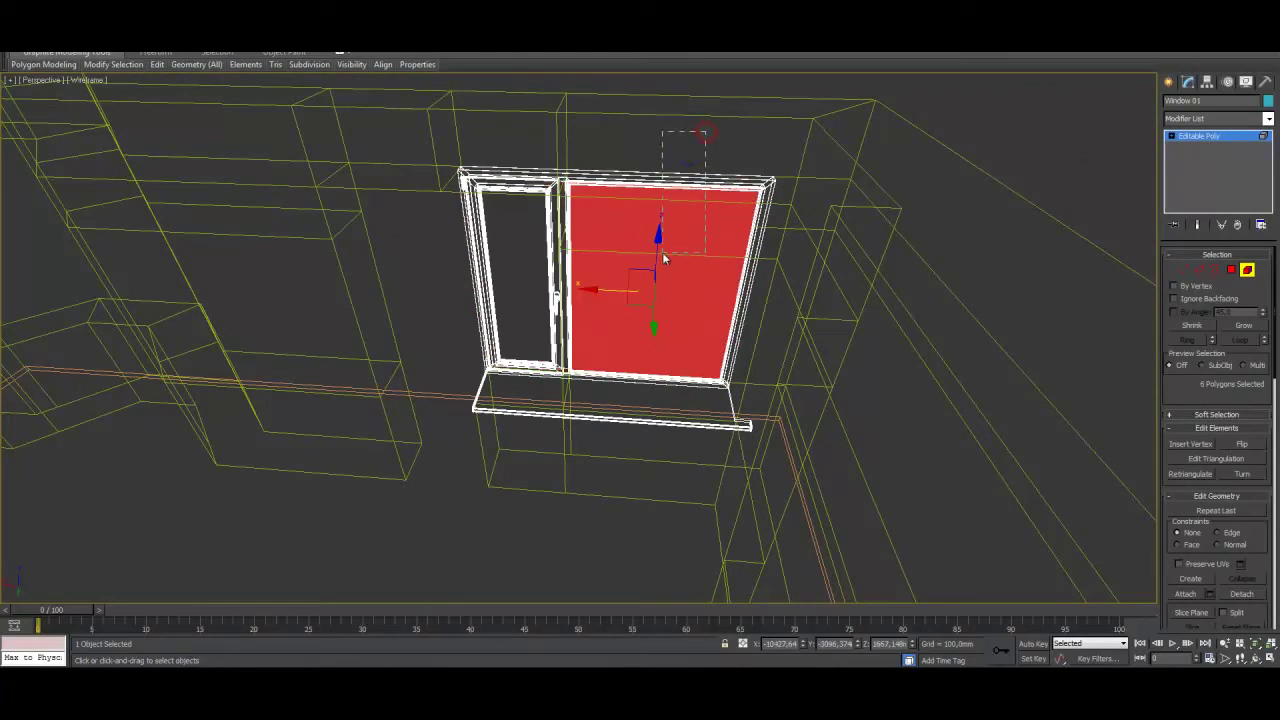
key("ctrl+a")
left_click_drag(515, 220, 524, 204, "alt")
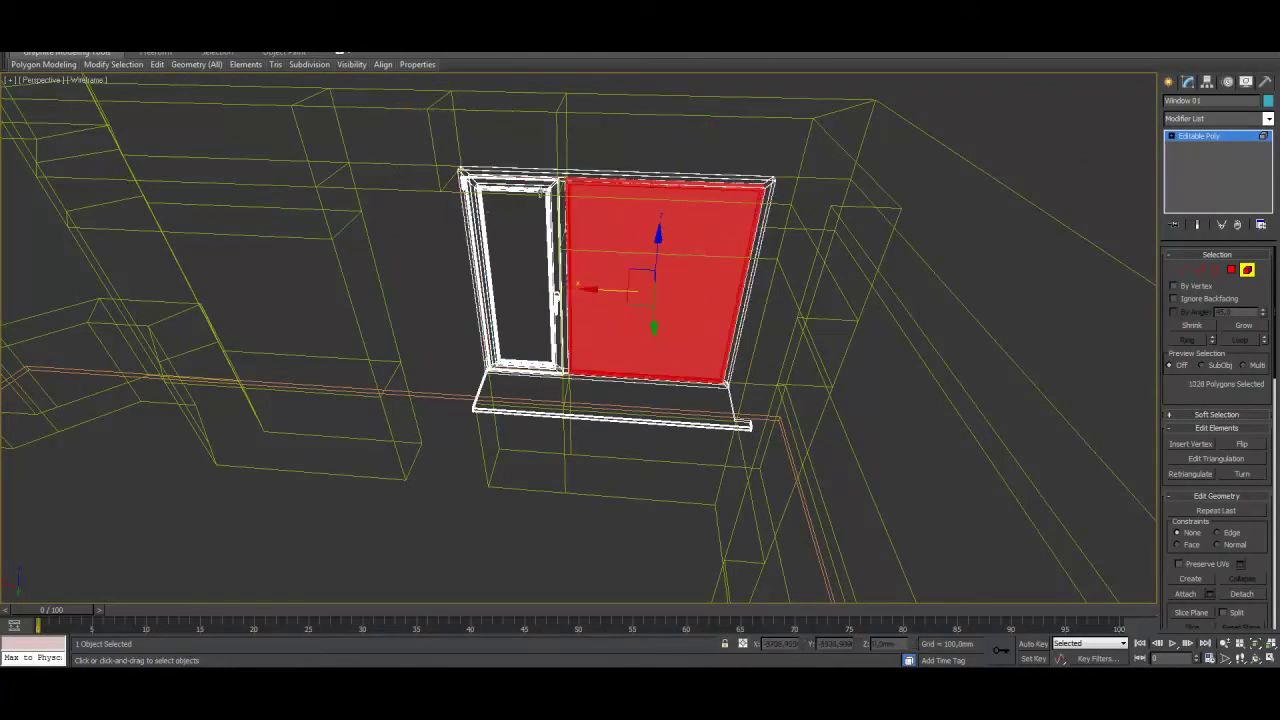
middle_click_drag(559, 185, 571, 188)
key("Delete")
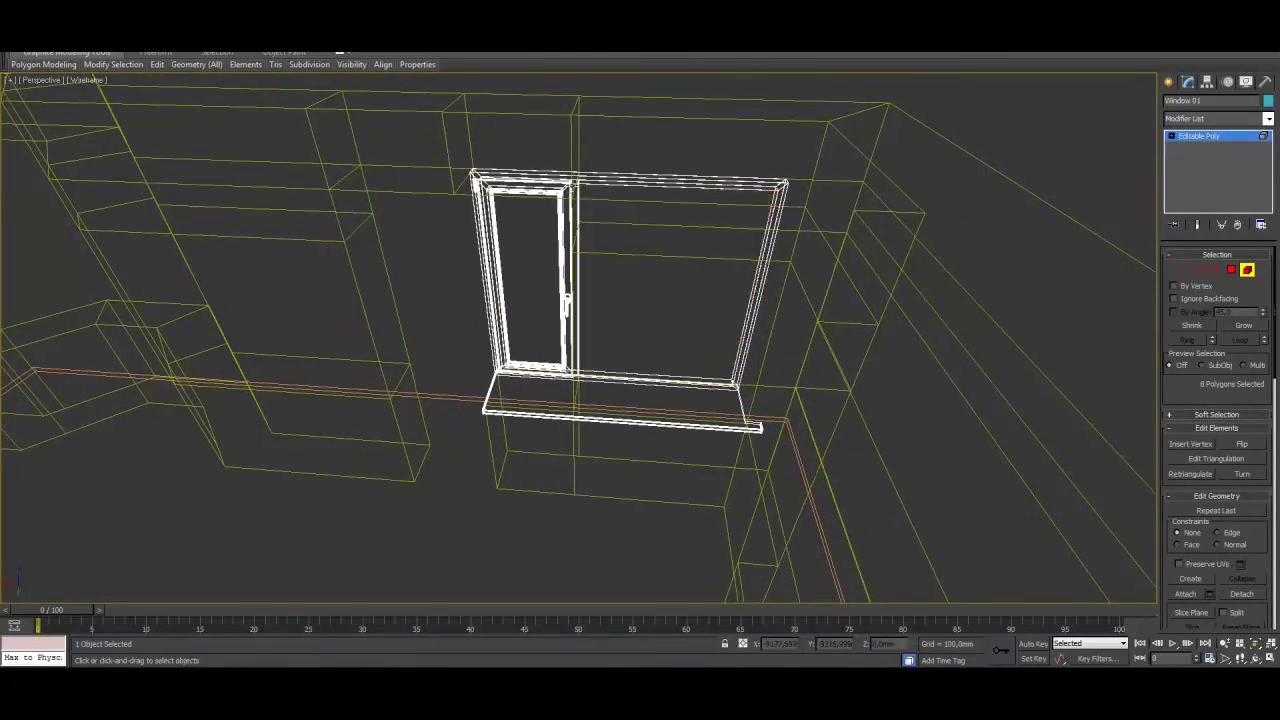
Delete the vertical divider element beside the narrow sash
middle_click_drag(643, 267, 605, 283, "alt")
scroll(636, 302, "up", 3)
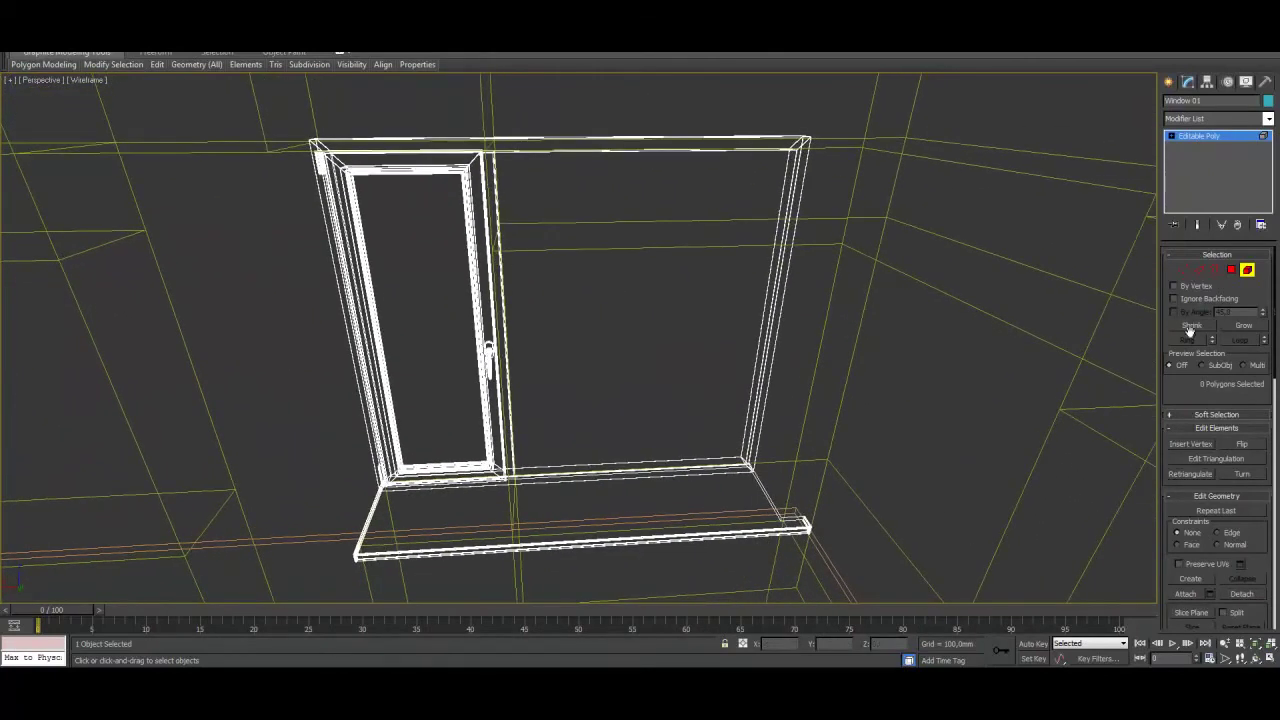
left_click(1184, 270)
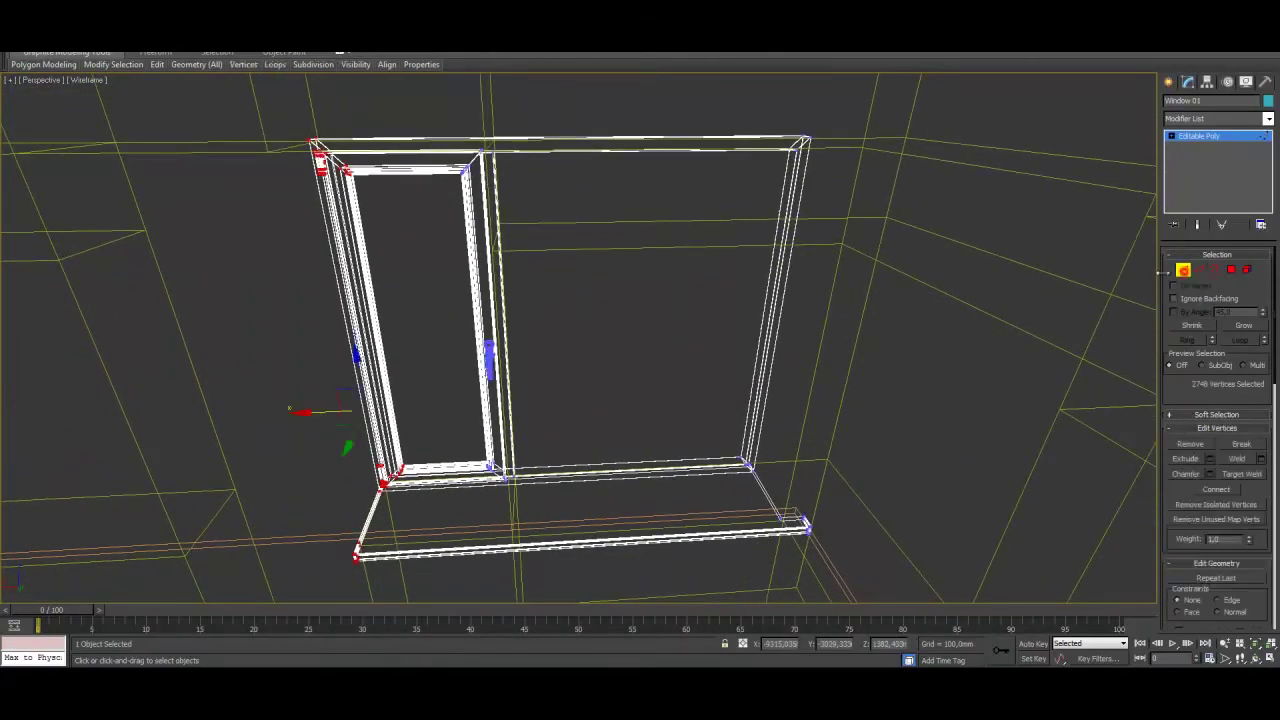
left_click(1247, 271)
left_click(499, 250)
left_click_drag(450, 334, 525, 351)
key("Delete")
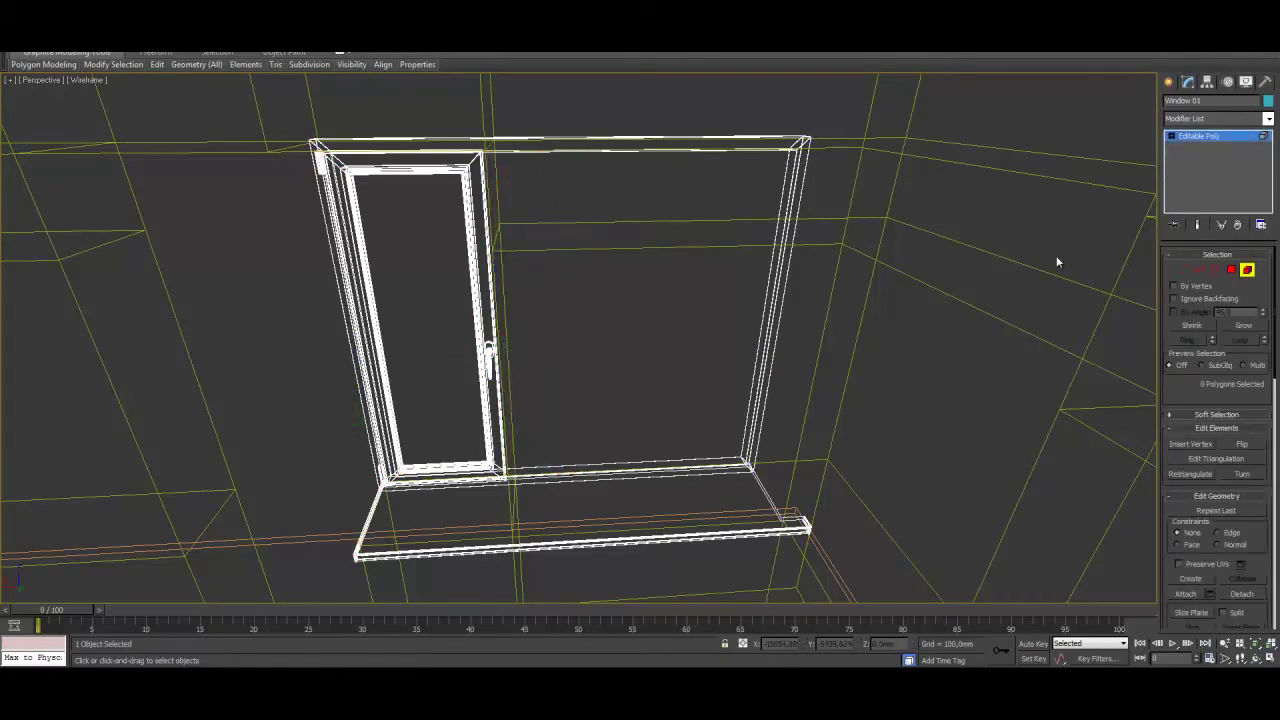
Move the vertices on the window's far side in so the outer frame closes around the narrow sash
key("1")
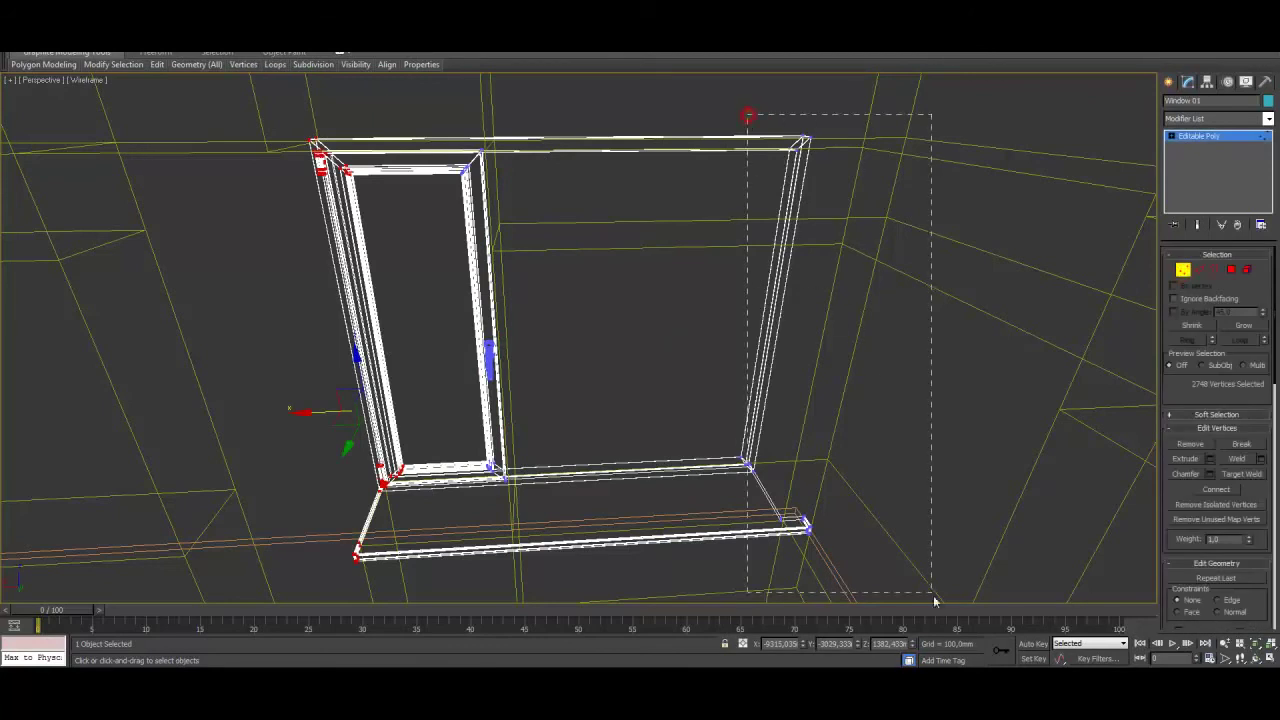
left_click_drag(935, 621, 933, 612)
mouse_move(744, 491)
left_mouse_down()
mouse_move(527, 505)
mouse_move(470, 530)
mouse_move(492, 557)
left_mouse_up()
Shorten the sill's overhang on the side away from the doorway by about 53 mm in shaded display
key("F3")
middle_click_drag(492, 557, 720, 486, "alt")
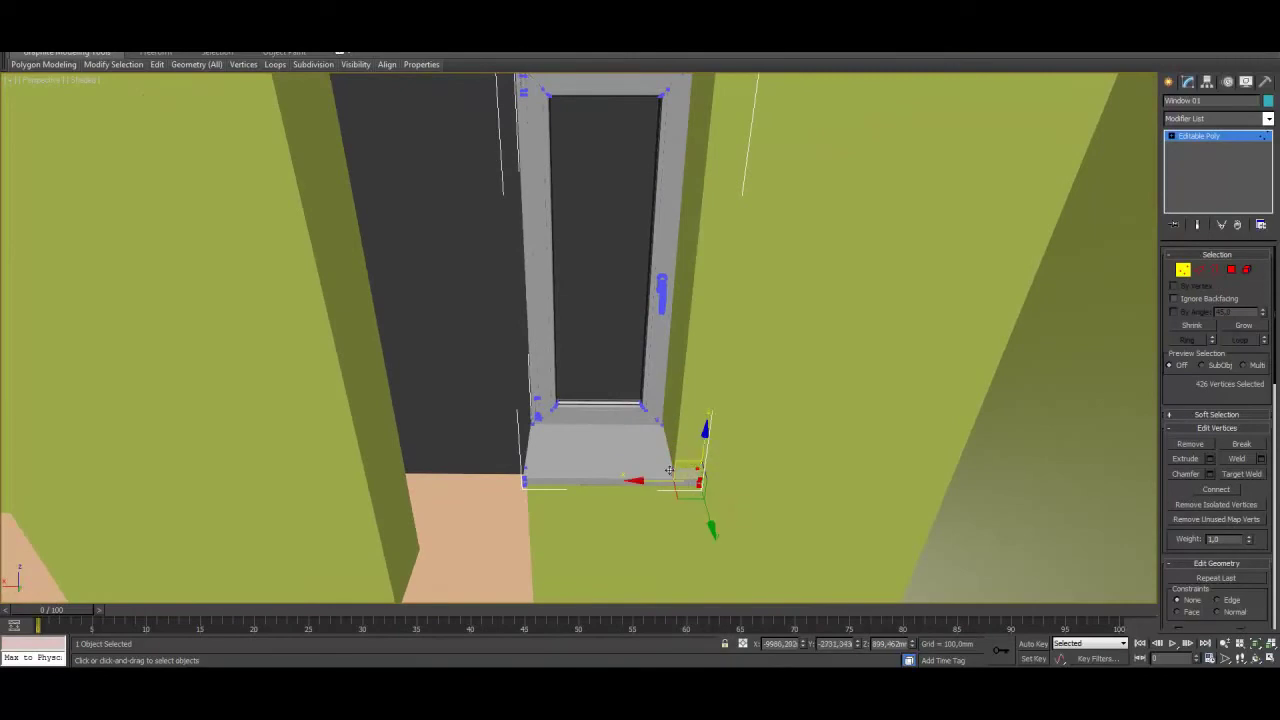
left_click_drag(654, 481, 642, 485)
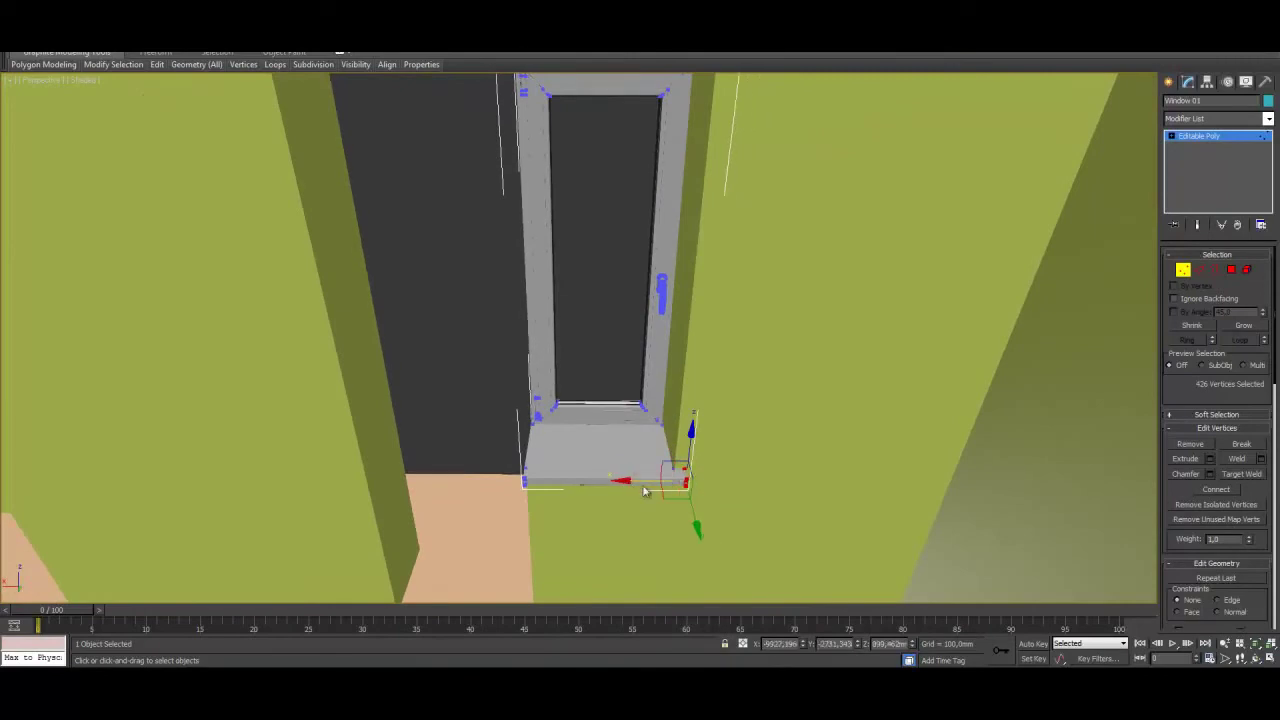
scroll(640, 448, "down", 3)
middle_click_drag(634, 449, 609, 403, "alt")
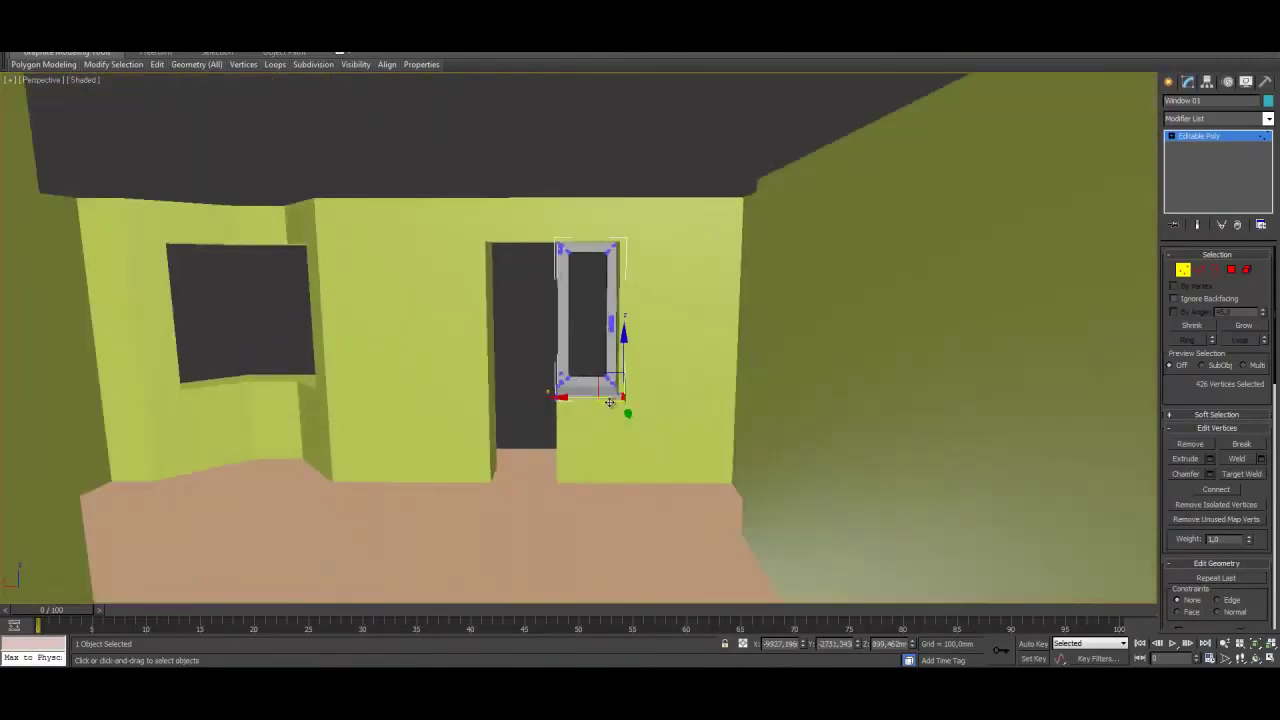
scroll(609, 402, "up", 5)
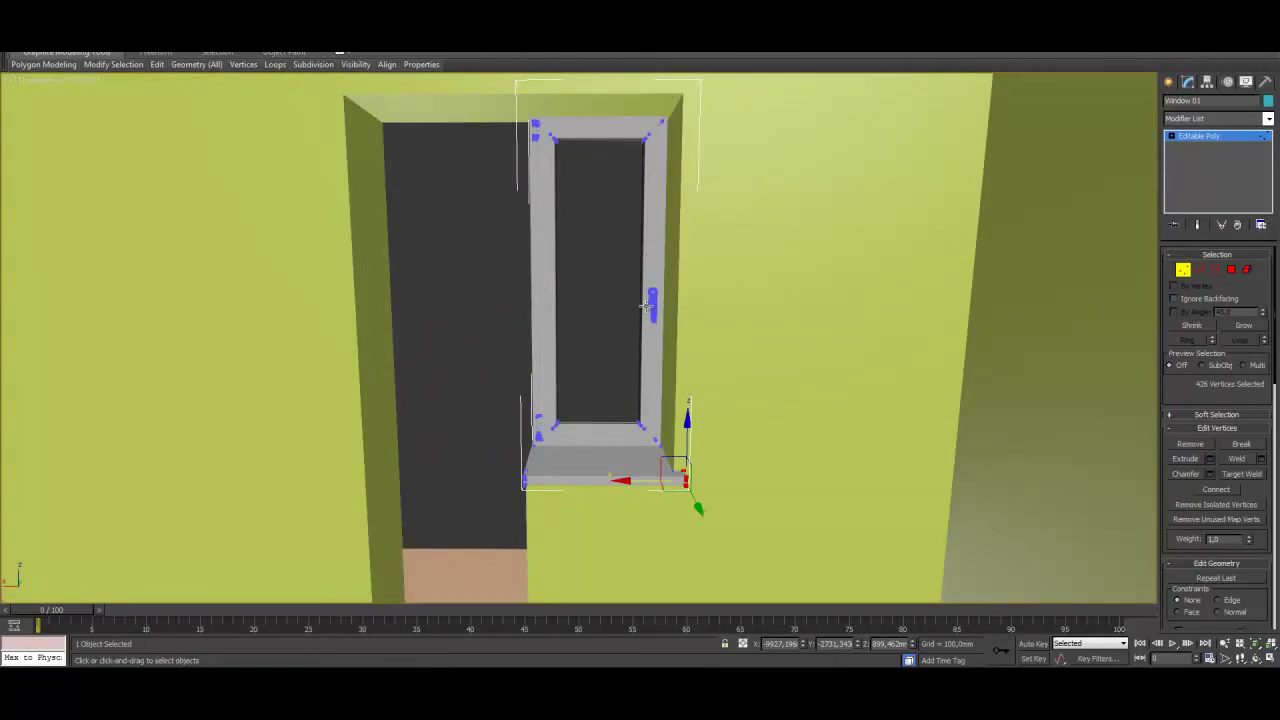
middle_click_drag(613, 360, 744, 327)
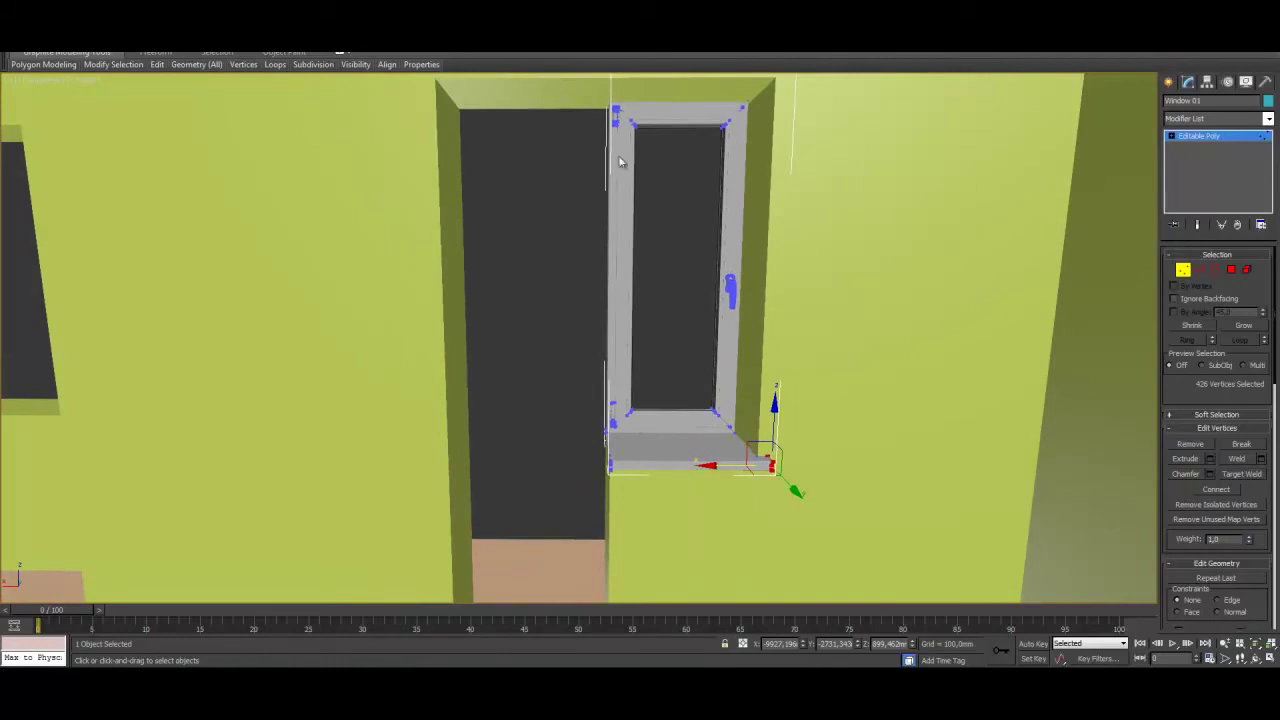
middle_click_drag(665, 447, 709, 421, "alt")
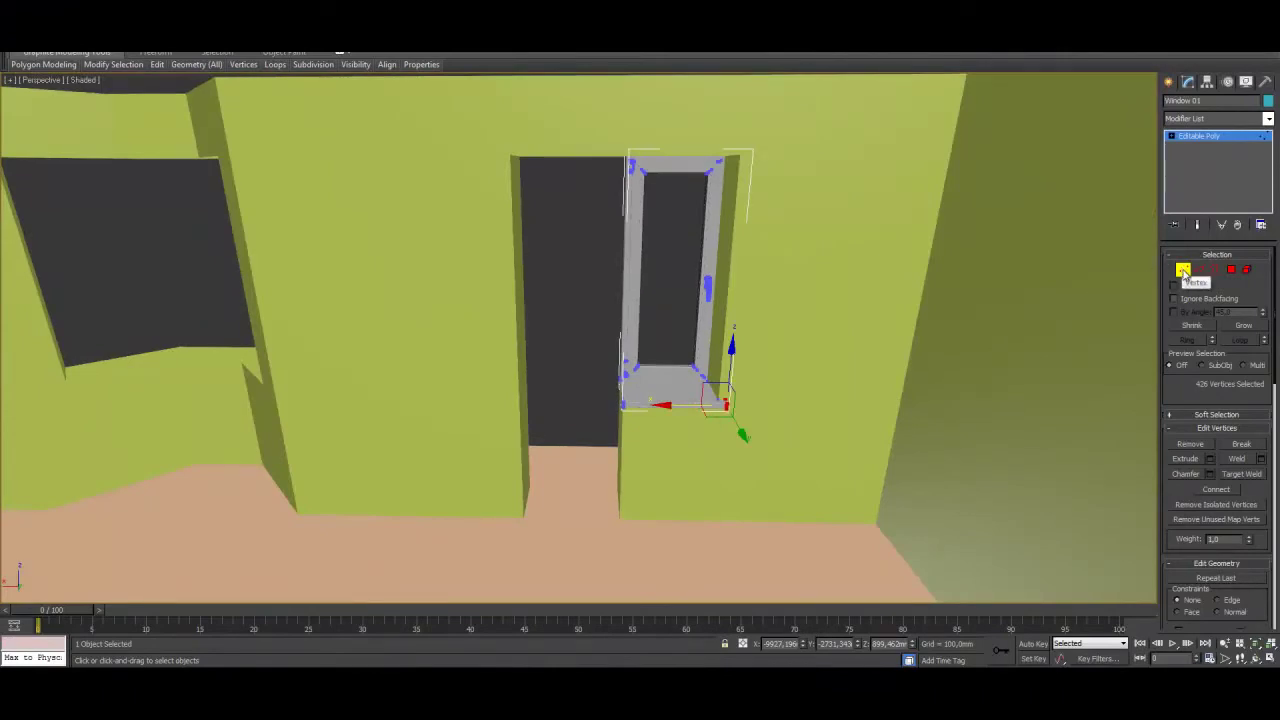
left_click(1183, 270)
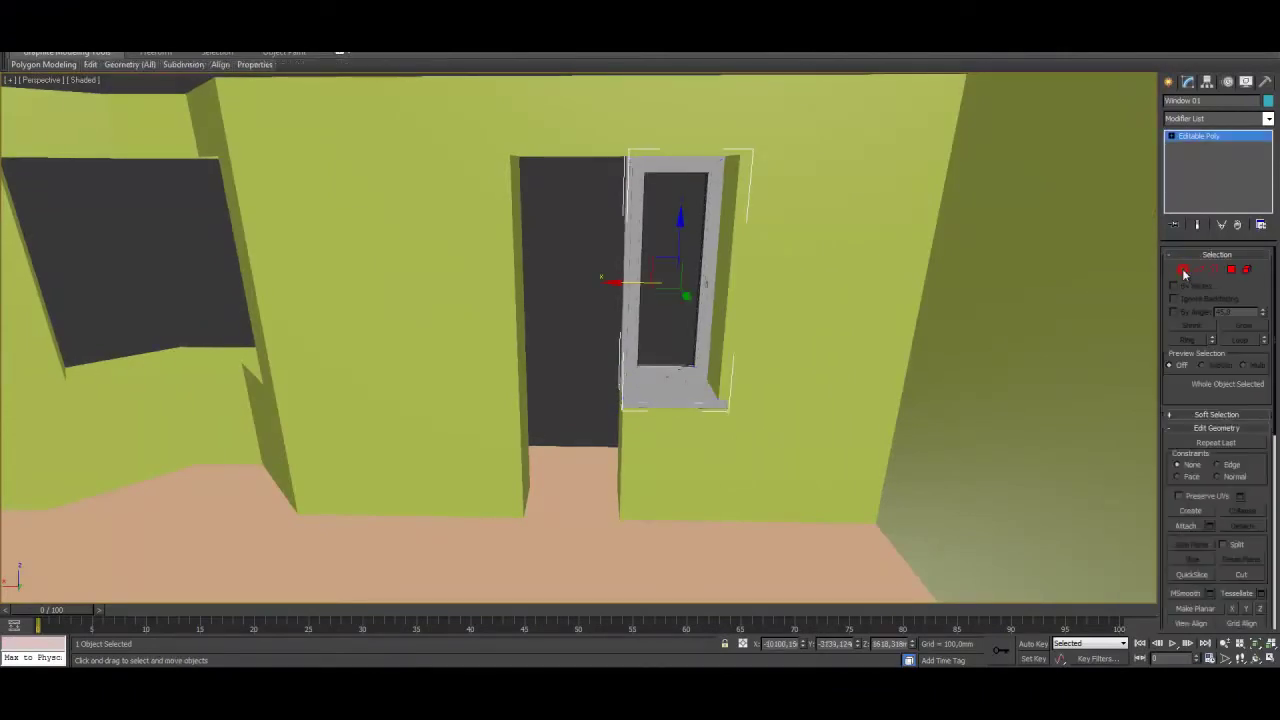
Clone all window elements except the sill into the adjacent doorway as a separate object
left_click(1250, 270)
left_click_drag(575, 122, 741, 420)
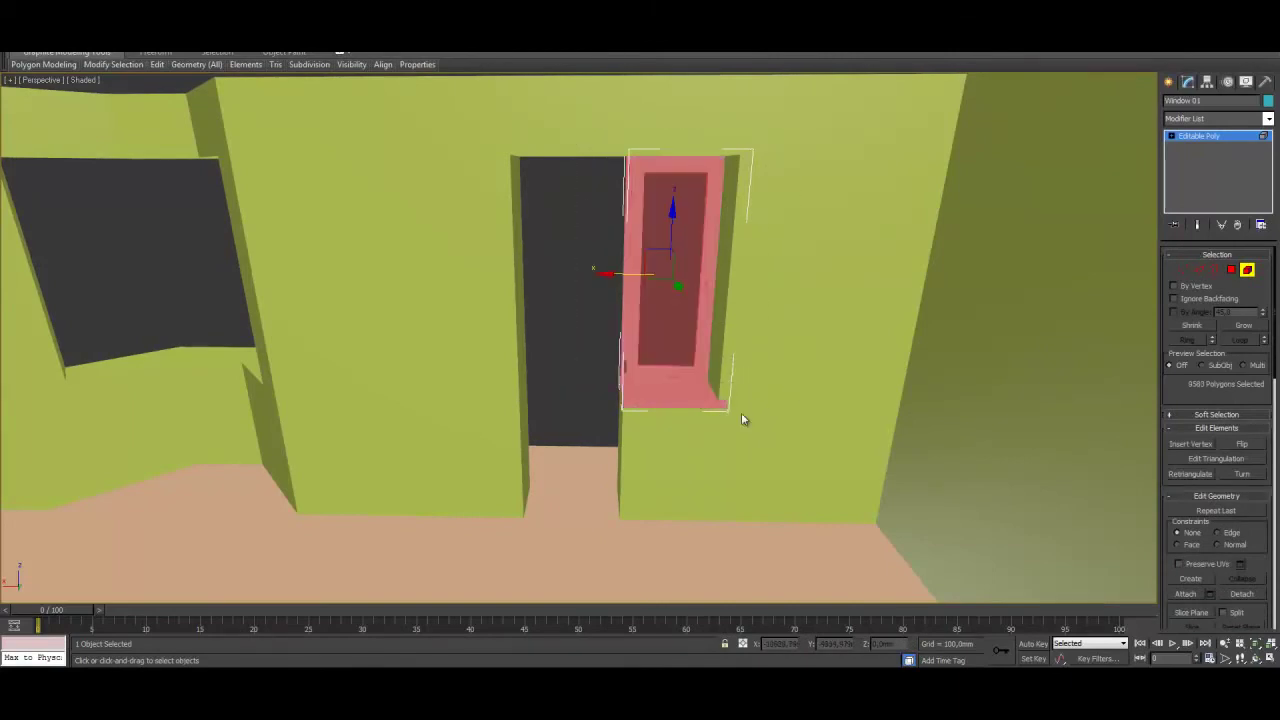
left_click(642, 411, "alt")
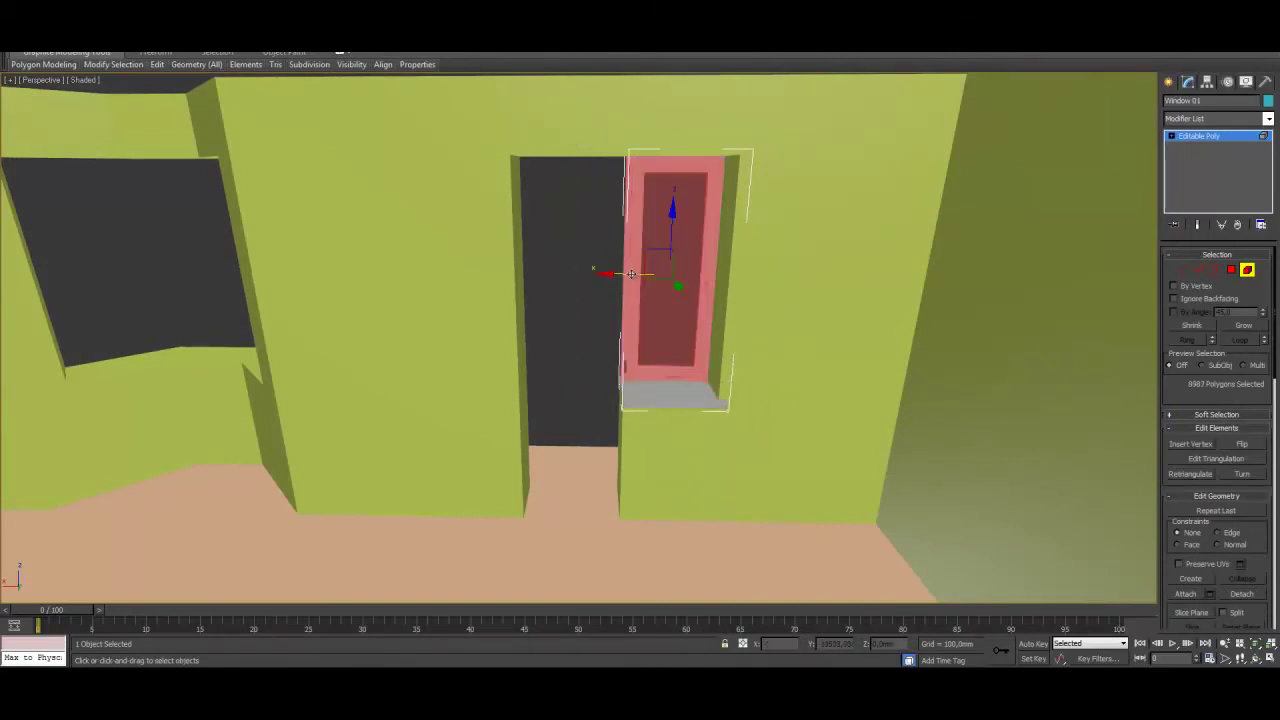
left_click_drag(624, 276, 521, 276, "shift")
left_click(591, 326)
left_click(699, 347)
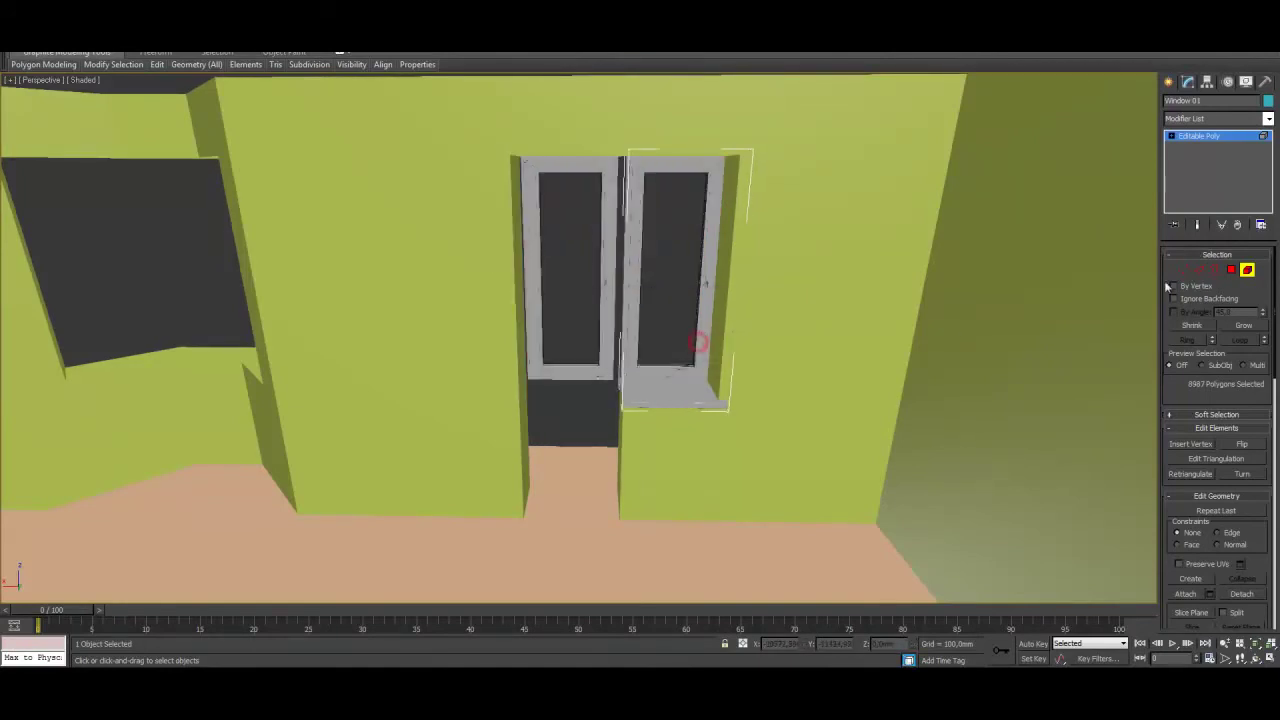
left_click(1247, 270)
Shift the cloned frame's outer side vertices in the top view to meet the doorway's outer edge
middle_click_drag(700, 268, 697, 241, "alt")
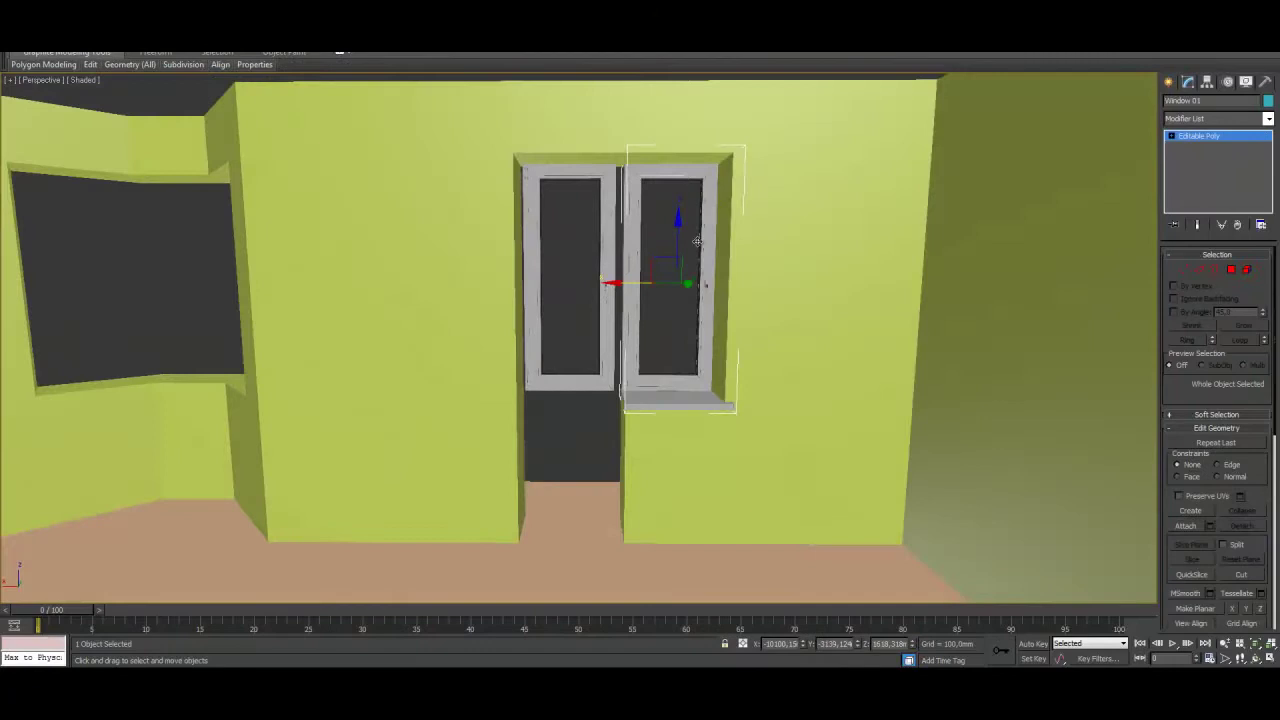
left_click(600, 258)
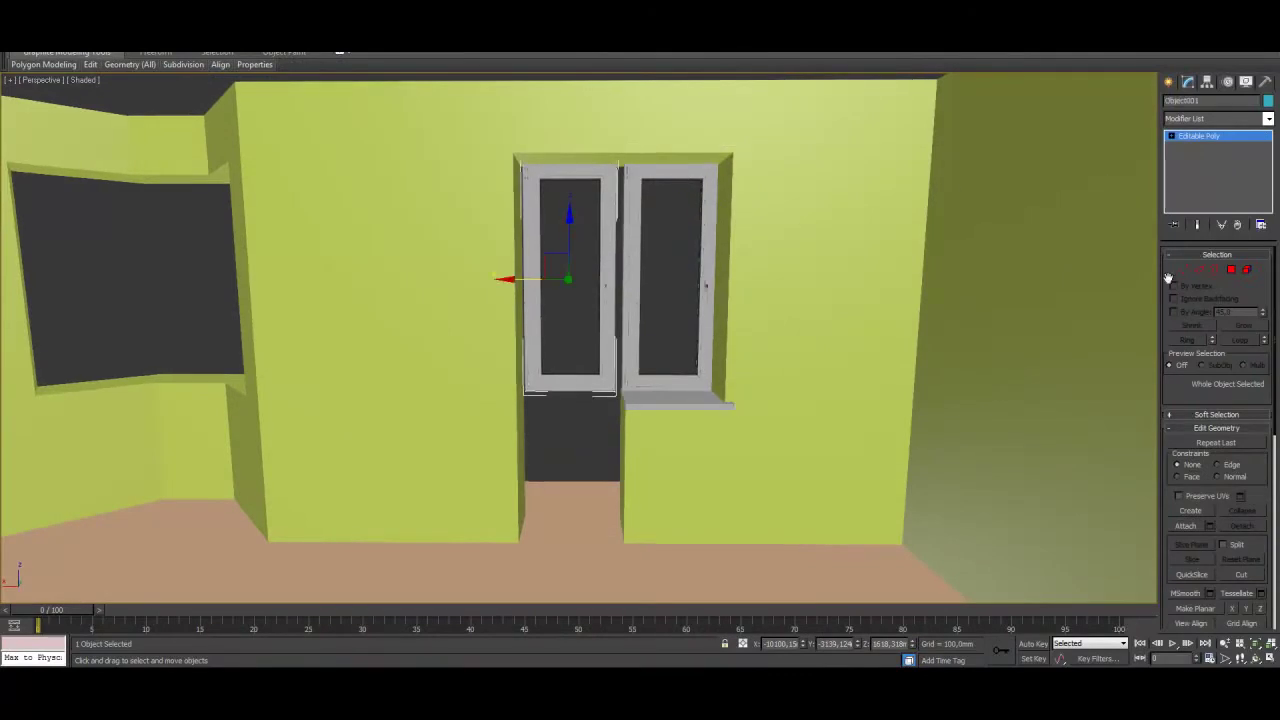
left_click(1184, 271)
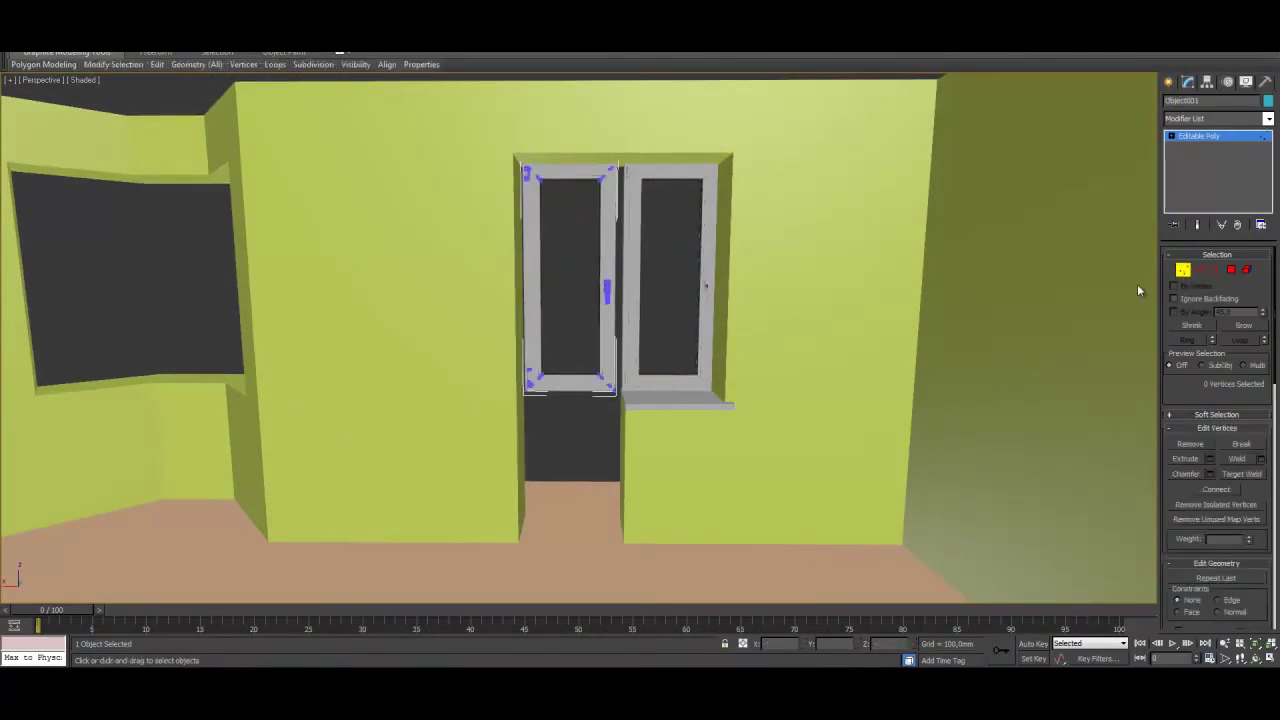
key("alt+w")
right_click(432, 217)
key("alt+w")
middle_click_drag(629, 362, 560, 364)
scroll(560, 362, "up", 3)
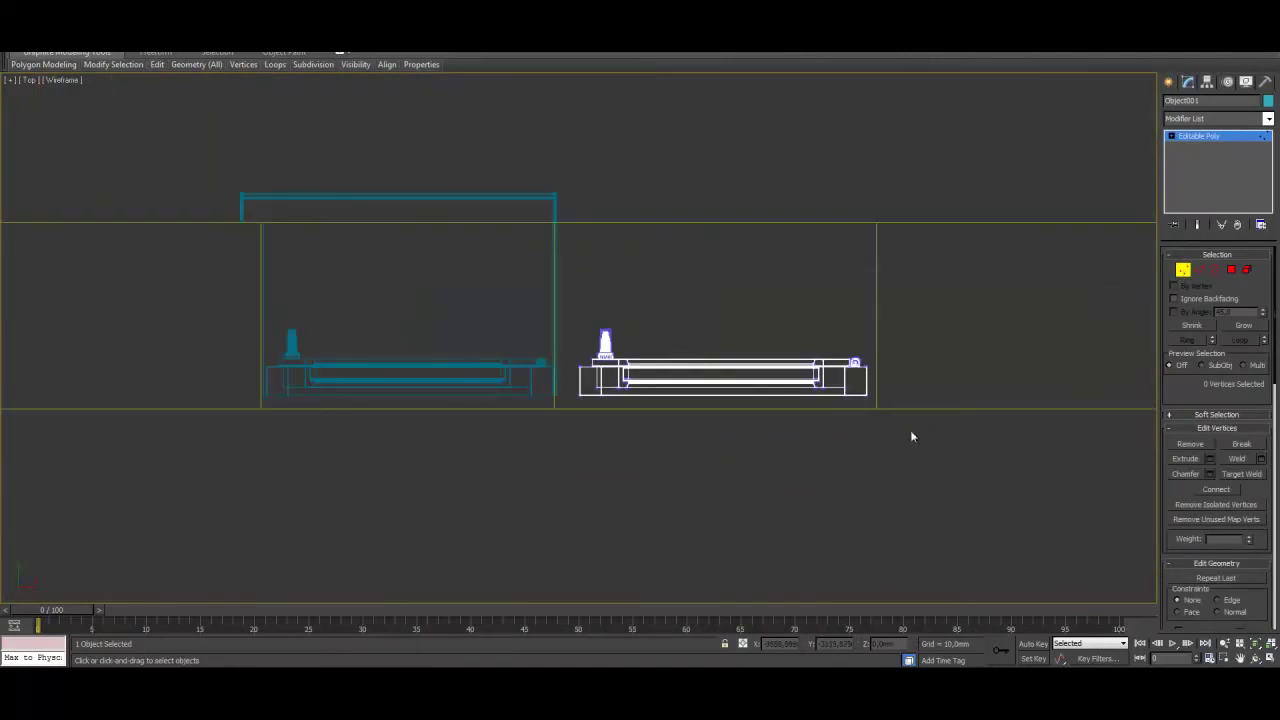
left_click_drag(777, 315, 776, 314)
left_click_drag(894, 364, 904, 364)
Widen the cloned frame by moving its handle-side vertices to the doorway edge next to the window
left_click_drag(680, 424, 575, 310)
left_click_drag(660, 340, 630, 348)
key("alt+w")
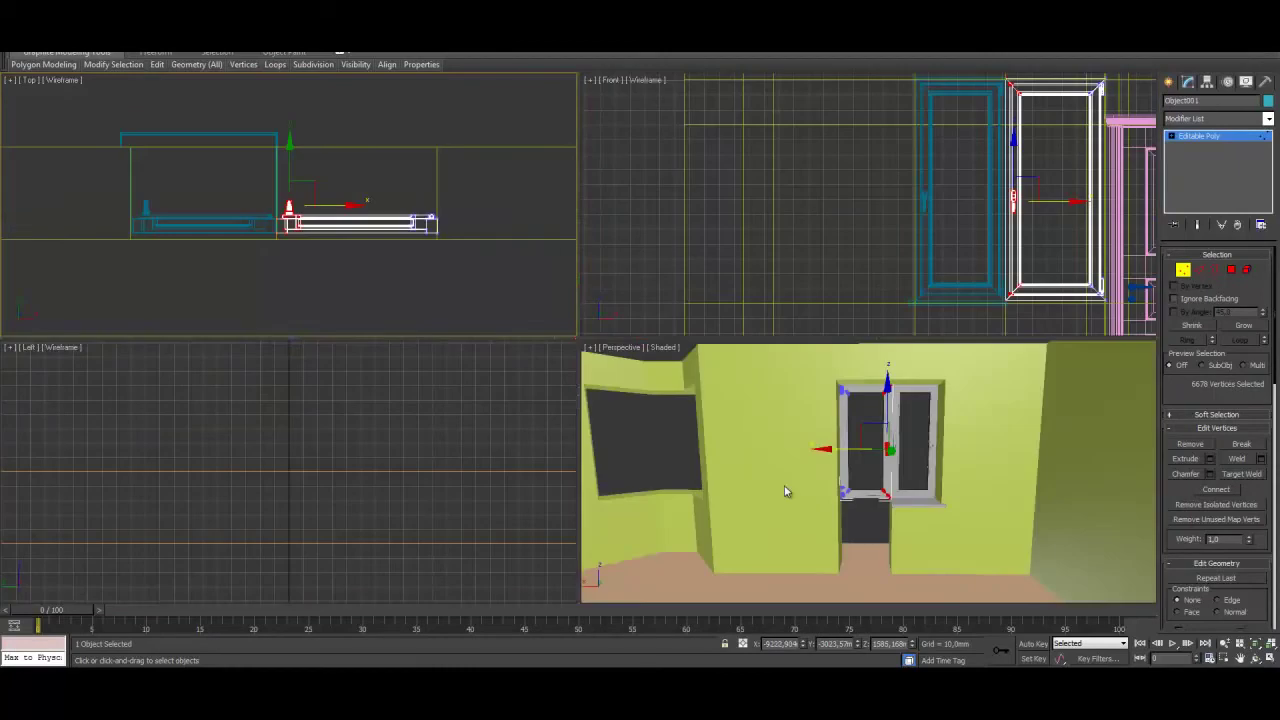
key("alt+w")
scroll(686, 394, "up", 2)
scroll(640, 375, "up", 3)
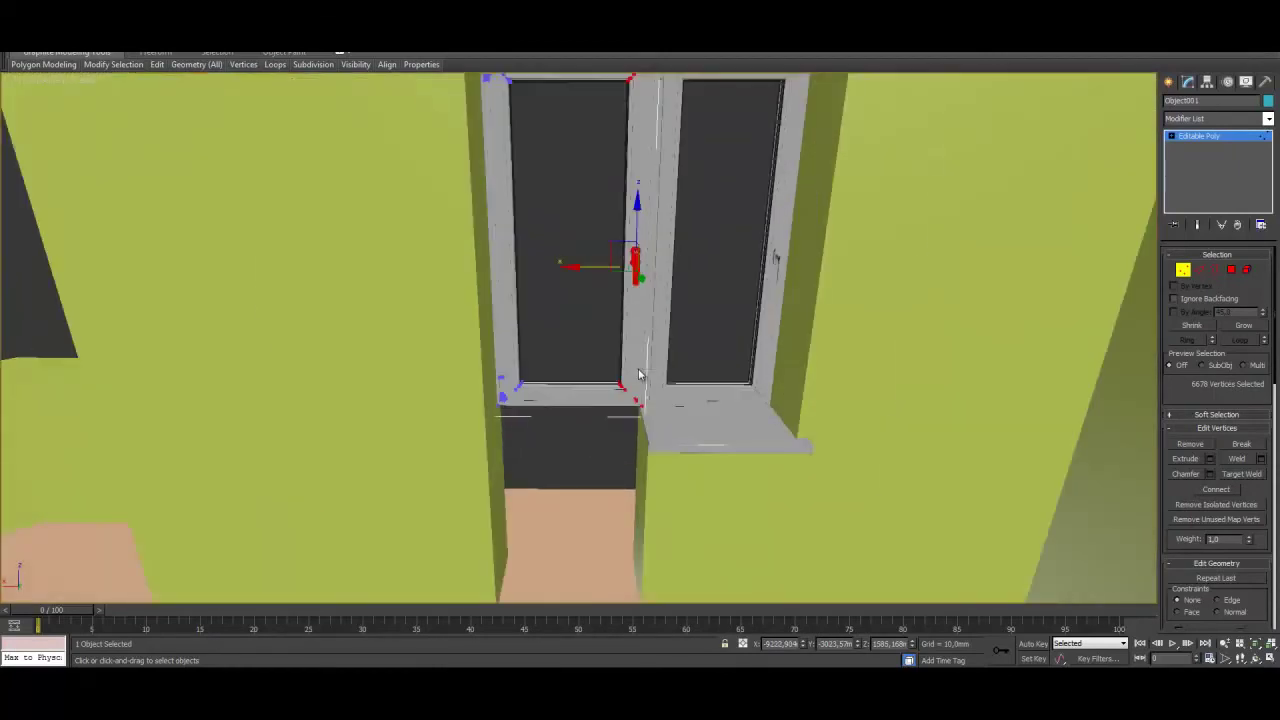
Stretch the cloned frame to the floor by moving its bottom vertices down to the base of the doorway
middle_click_drag(640, 371, 646, 294, "alt")
left_click_drag(445, 296, 711, 434)
middle_click_drag(711, 434, 585, 186, "alt")
left_click_drag(560, 160, 560, 358)
Lower the balcony door's handle vertices to a height of about 1049 mm
middle_click_drag(582, 343, 561, 183, "alt")
left_click_drag(651, 245, 651, 245)
left_click_drag(628, 155, 630, 295)
scroll(634, 286, "down", 6)
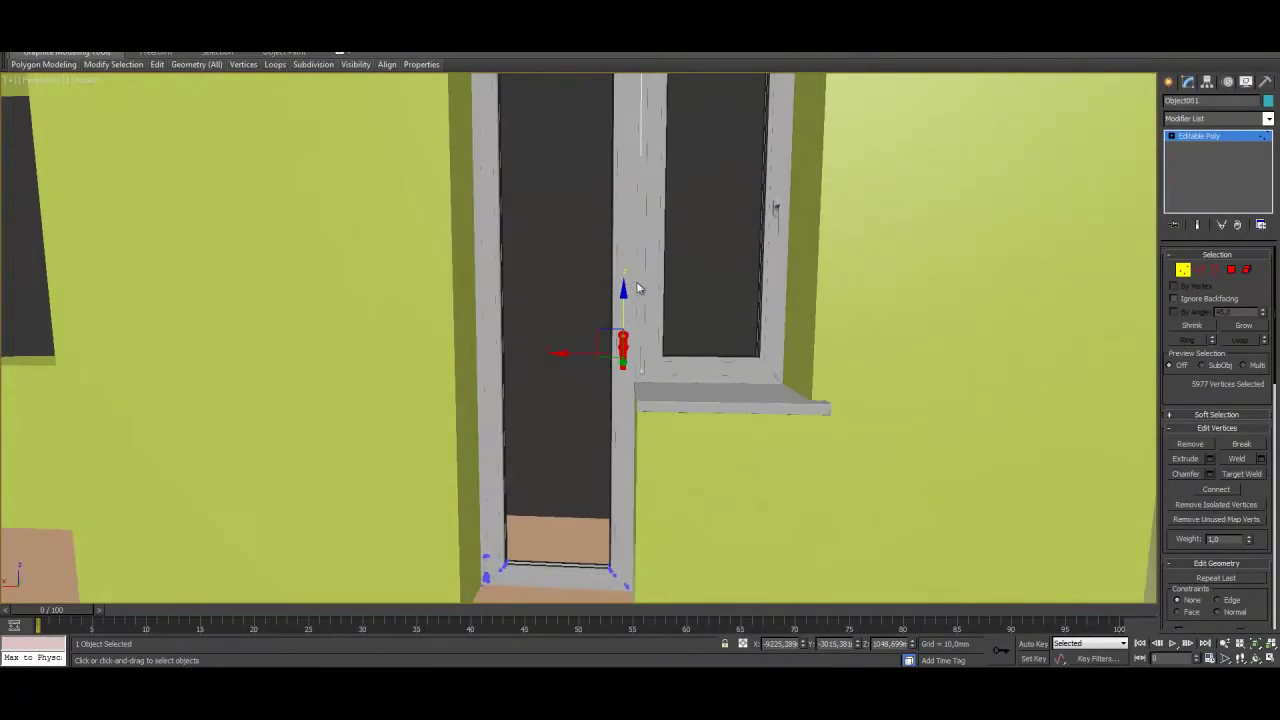
middle_click_drag(657, 266, 660, 282)
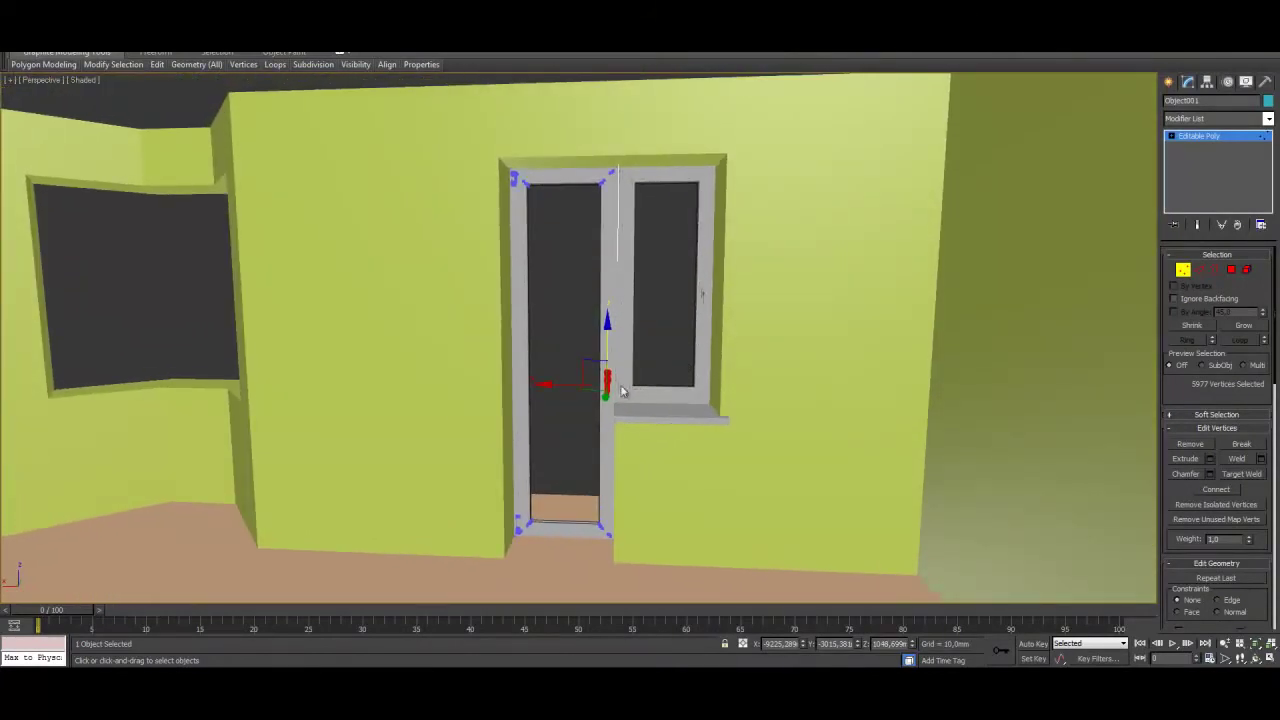
middle_click_drag(620, 385, 627, 389, "alt")
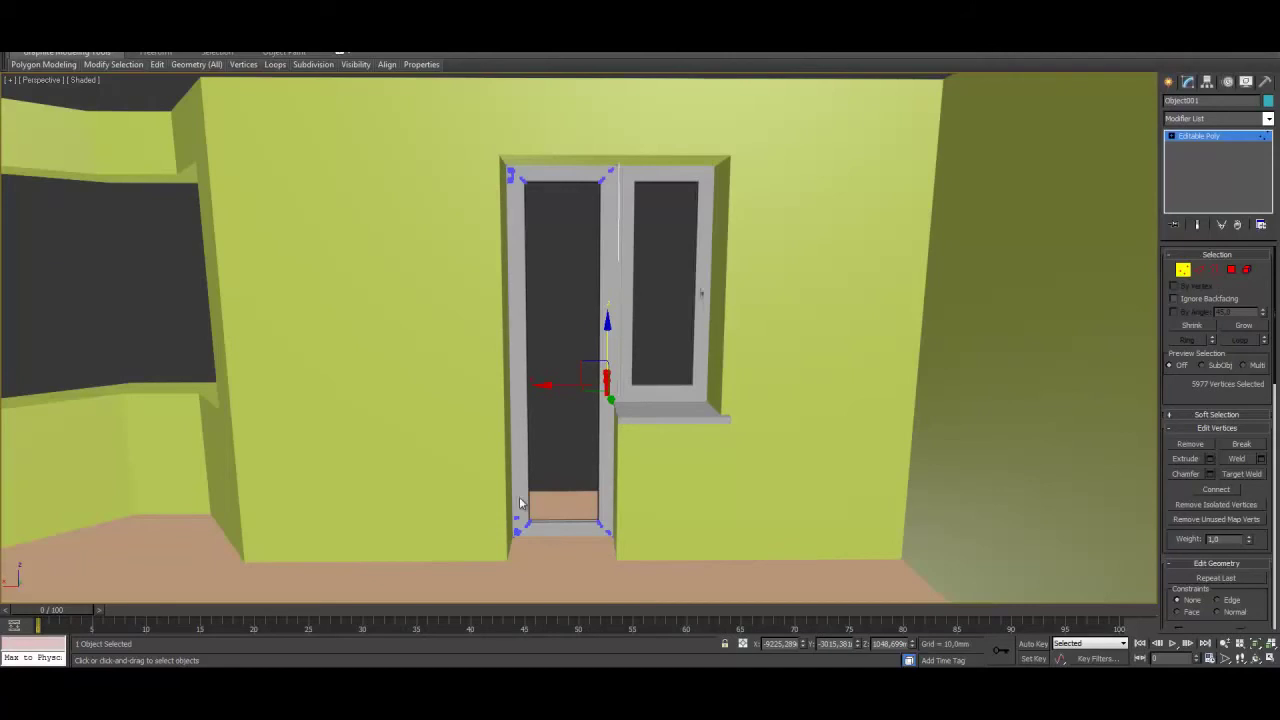
Delete both glass pane elements from the balcony door frame
scroll(551, 466, "up", 5)
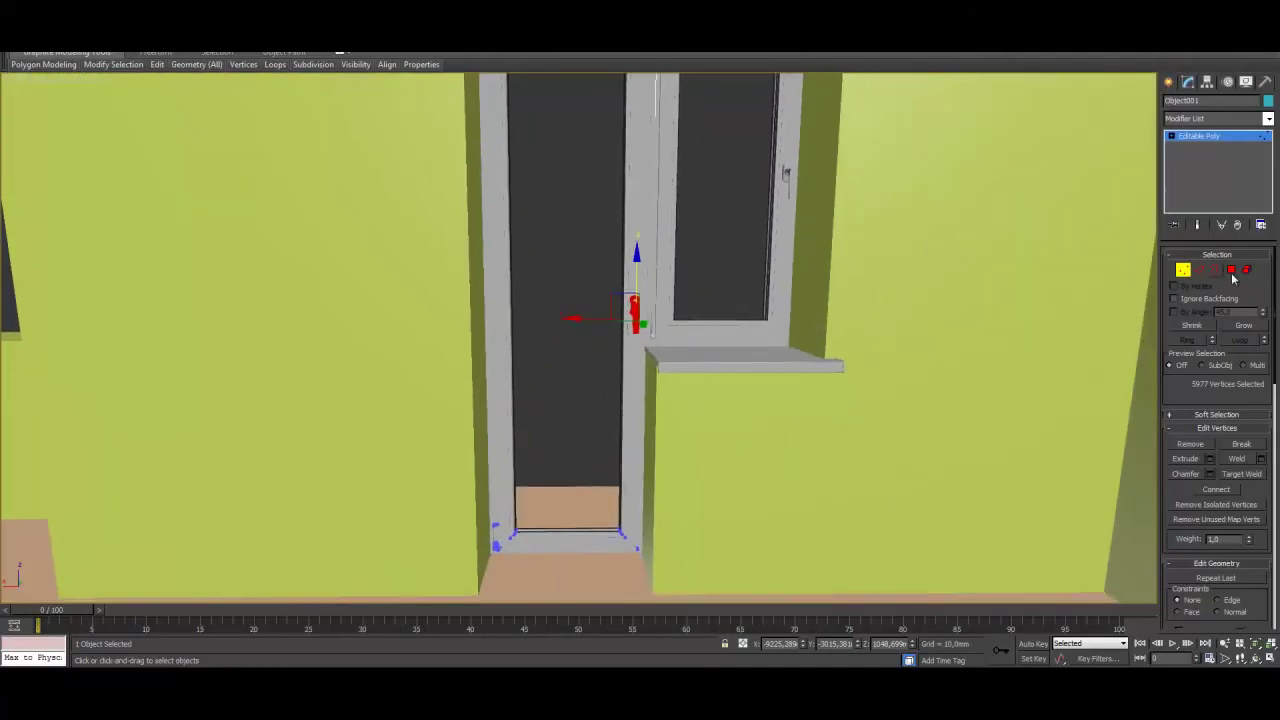
left_click(1247, 270)
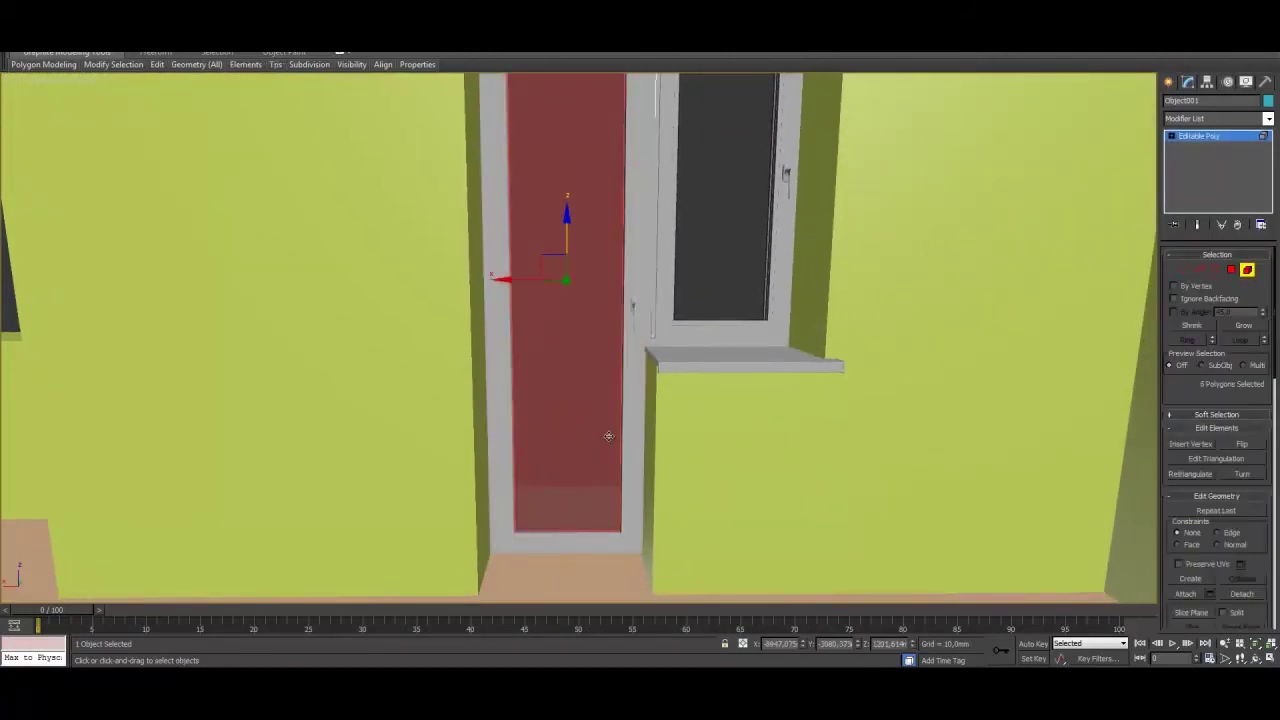
key("Delete")
left_click(582, 352)
key("Delete")
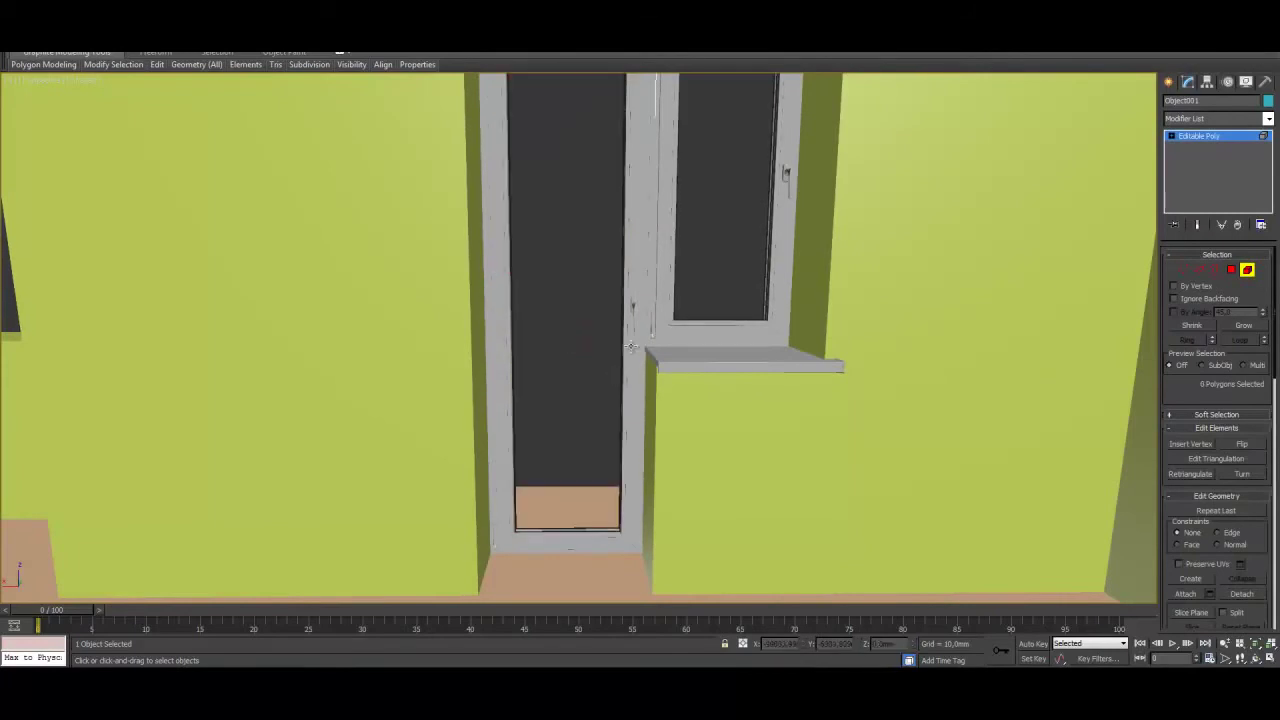
Delete both glass pane elements from the adjacent window
left_click(1247, 270)
left_click(745, 215)
left_click(1247, 271)
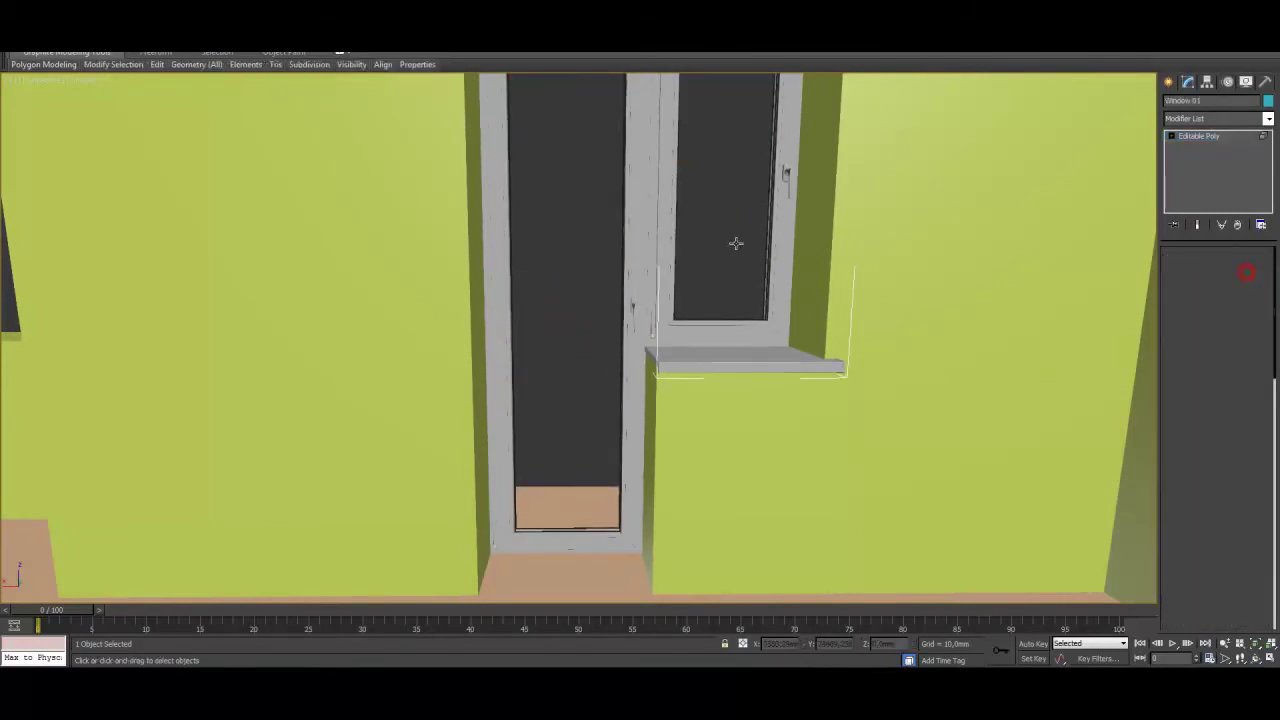
left_click(724, 240)
key("Delete")
left_click(730, 257)
key("Delete")
left_click(1247, 270)
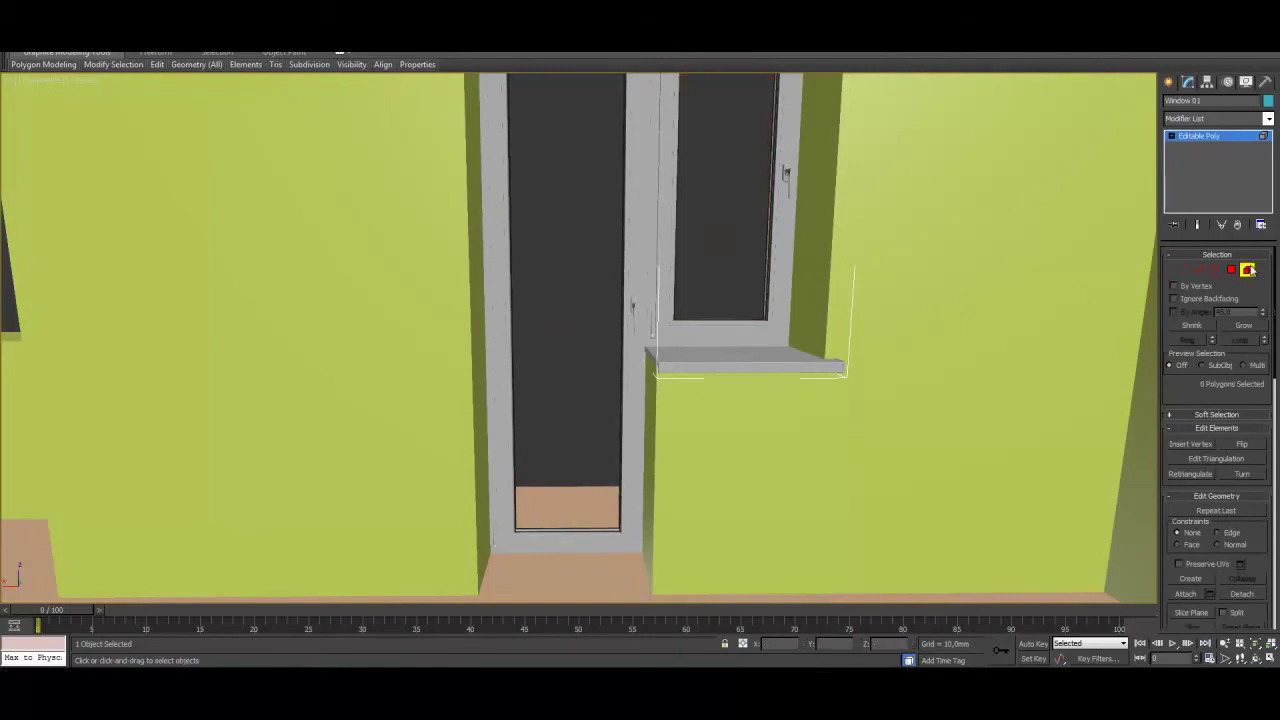
Clone the balcony door's bottom rail upward as an element to form a cross rail just below window sill height
left_click(505, 325)
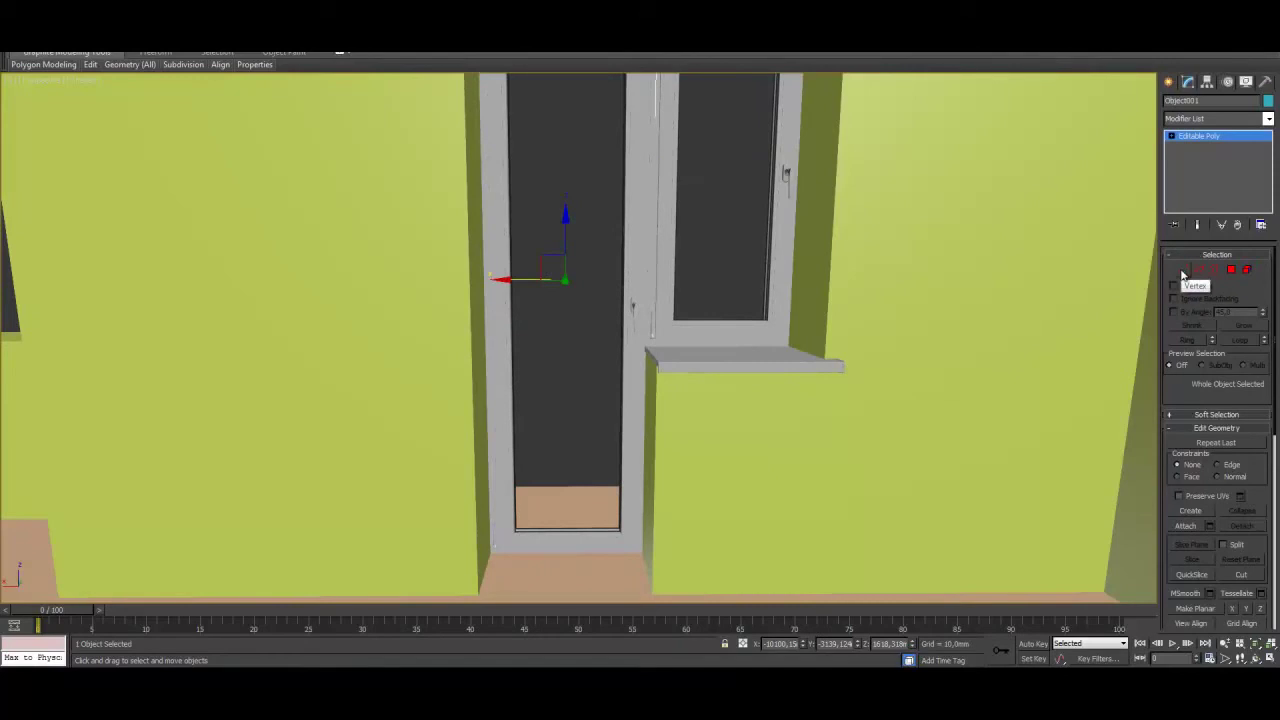
left_click(1232, 272)
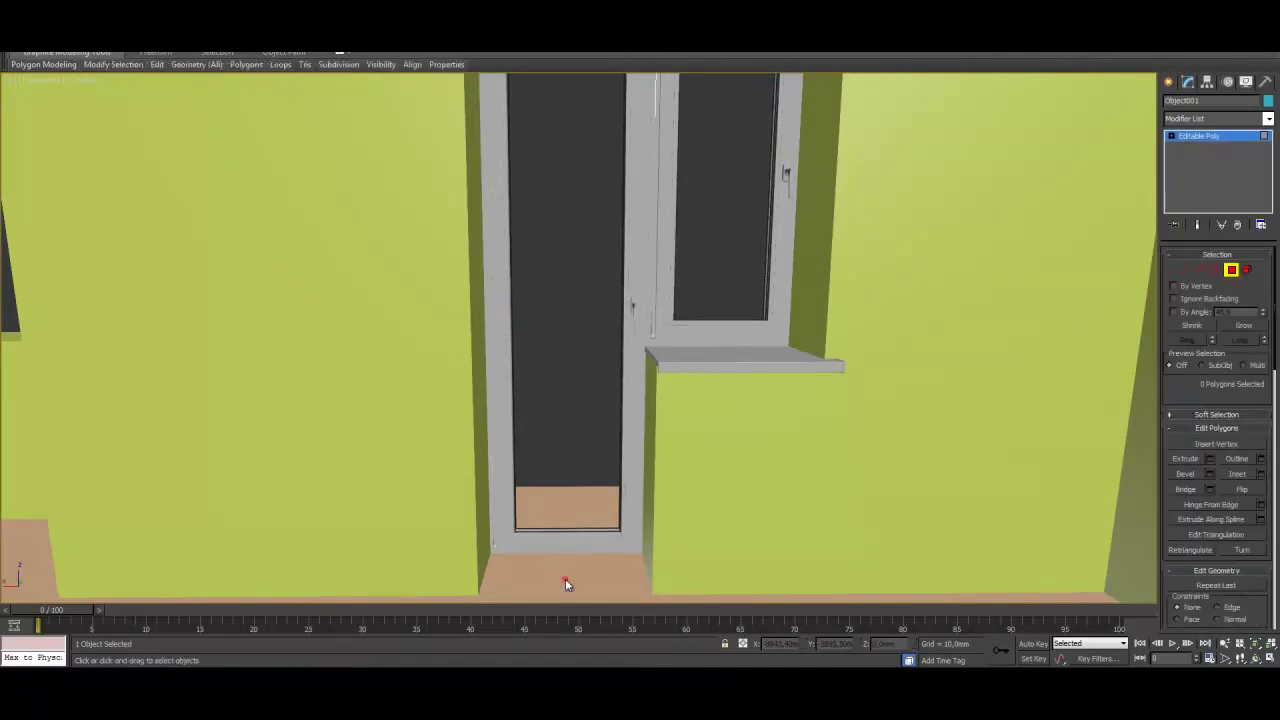
left_click(567, 538)
left_click(1247, 270)
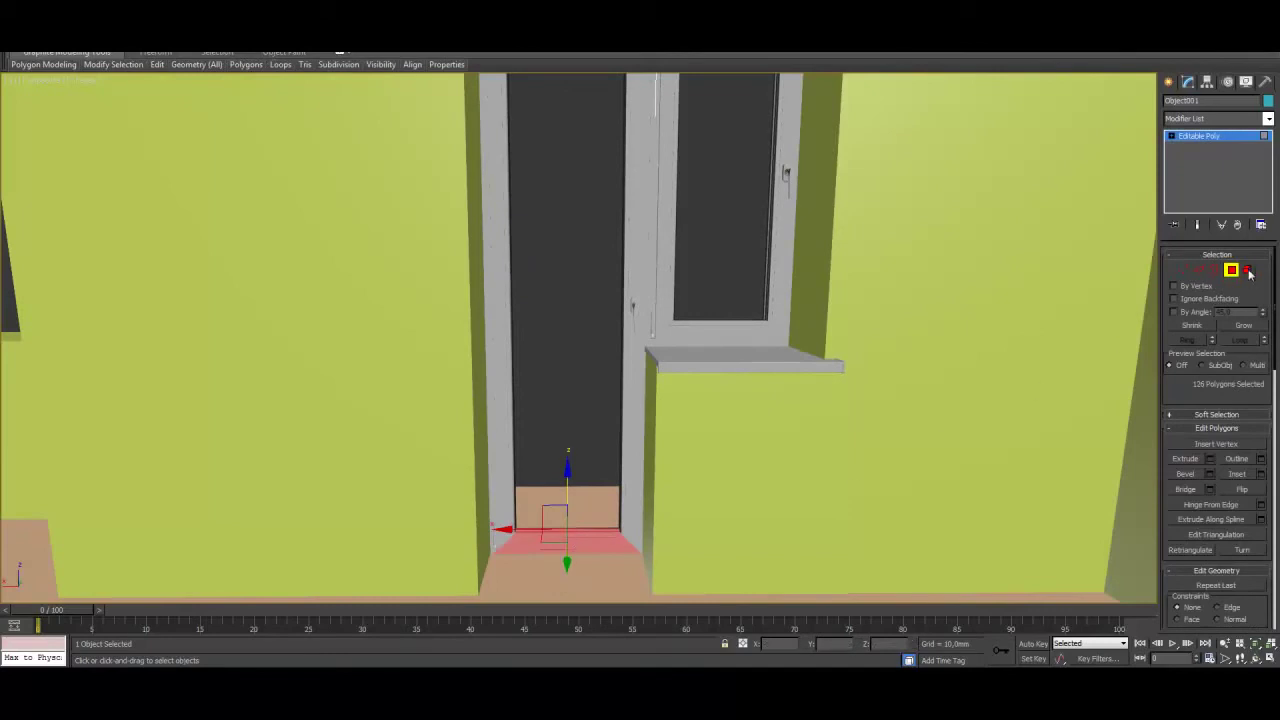
left_click(641, 551)
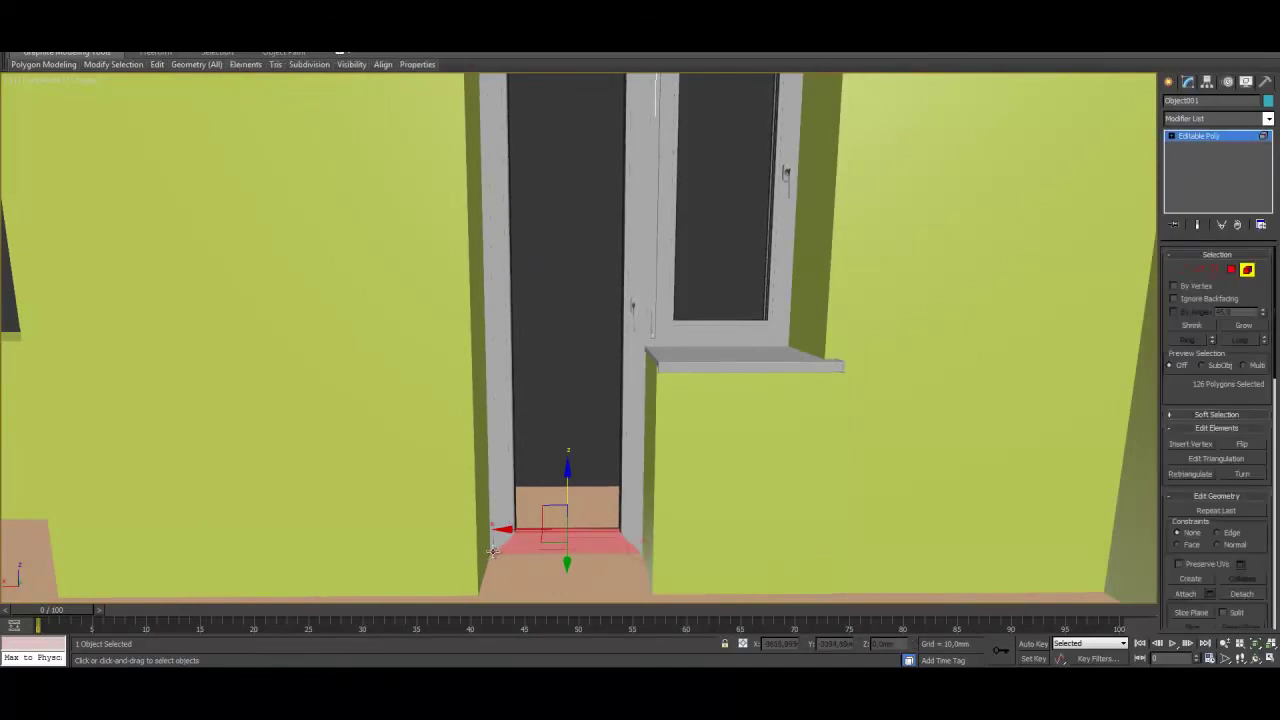
middle_click_drag(526, 568, 497, 546, "alt")
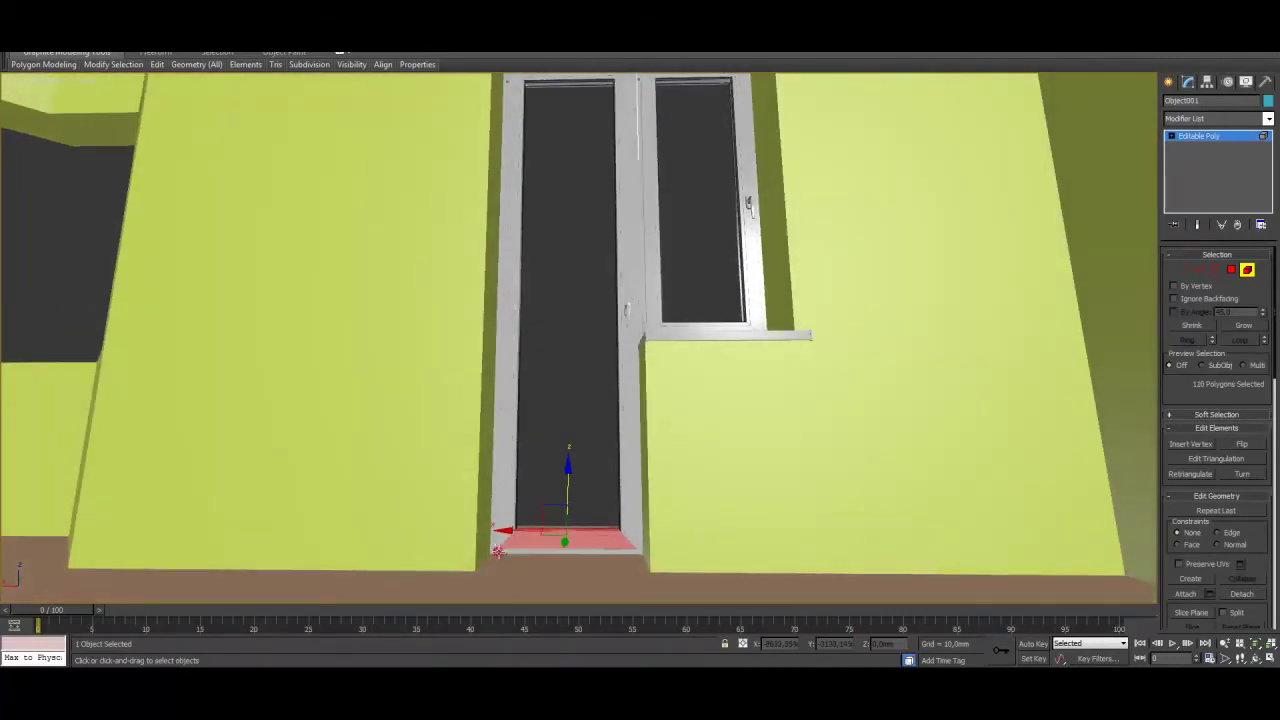
middle_click_drag(606, 487, 585, 502, "alt")
mouse_move(568, 497)
left_mouse_down()
mouse_move(580, 318)
mouse_move(577, 343)
left_mouse_up()
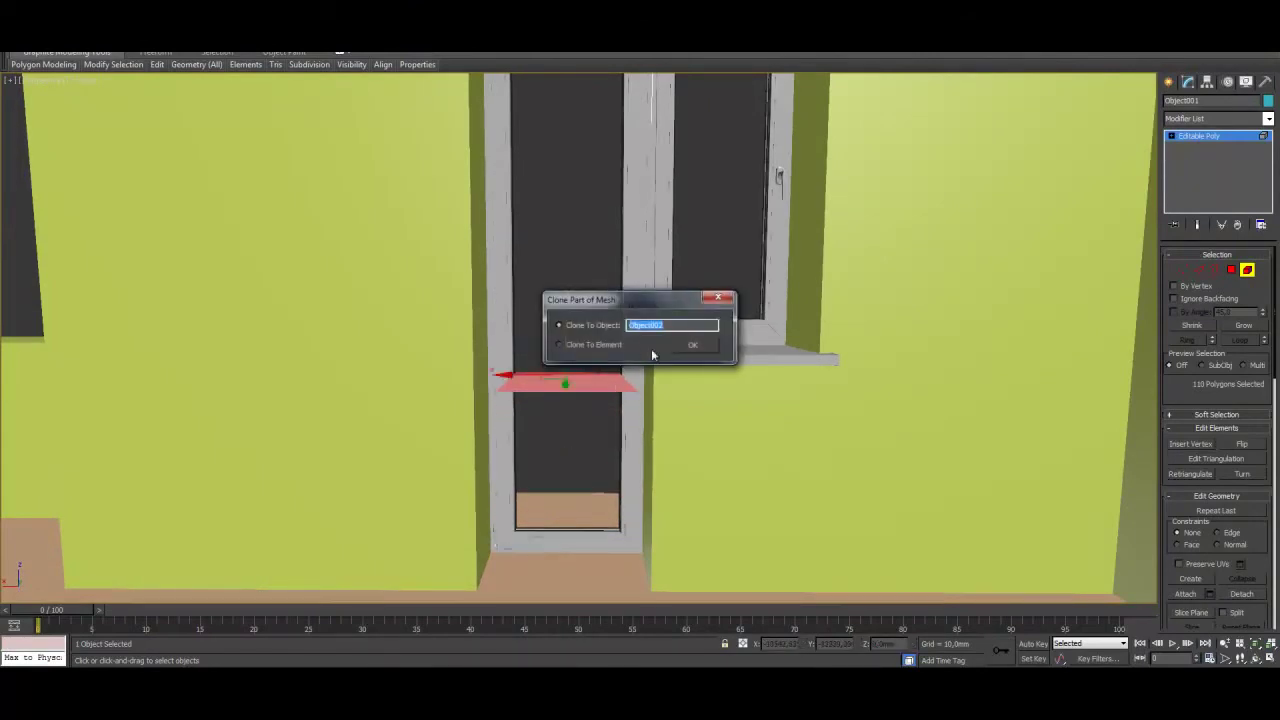
left_click(591, 343)
left_click(691, 346)
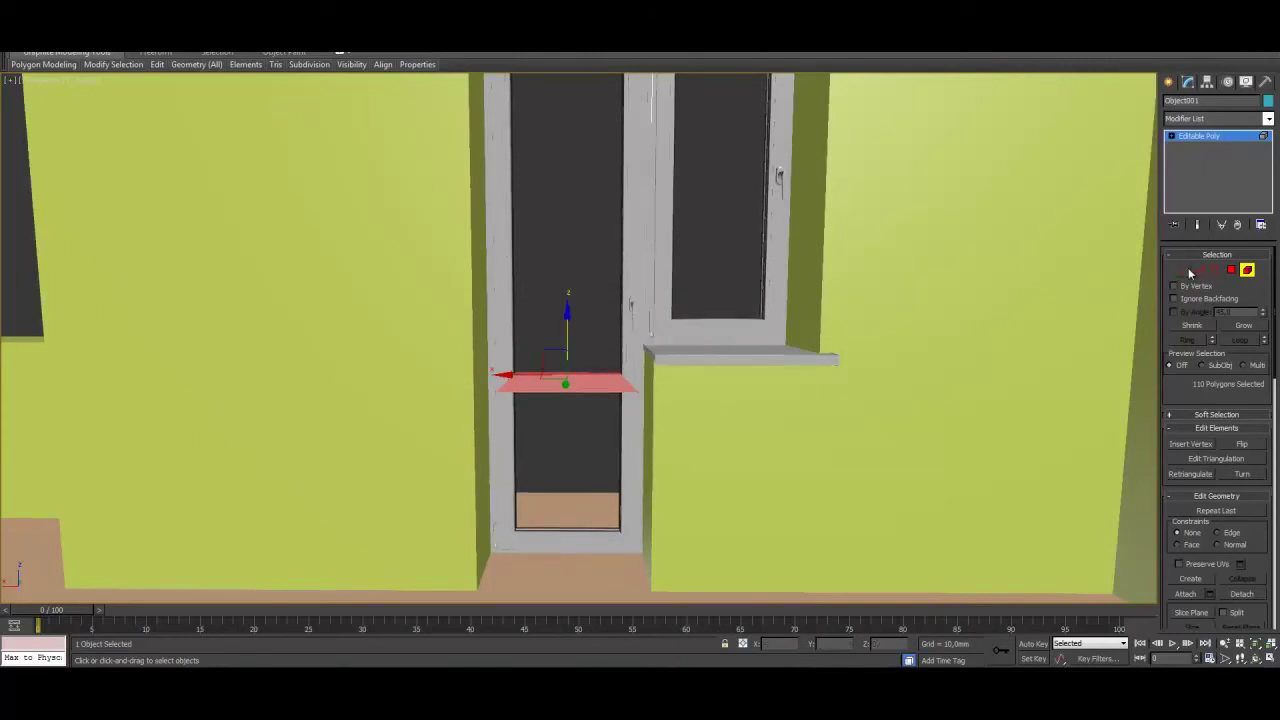
Flatten the cross rail's mitred end on the handle side by scaling its vertices, and align it with the door stile
key("1")
left_click_drag(603, 366, 997, 363)
key("r")
key("r")
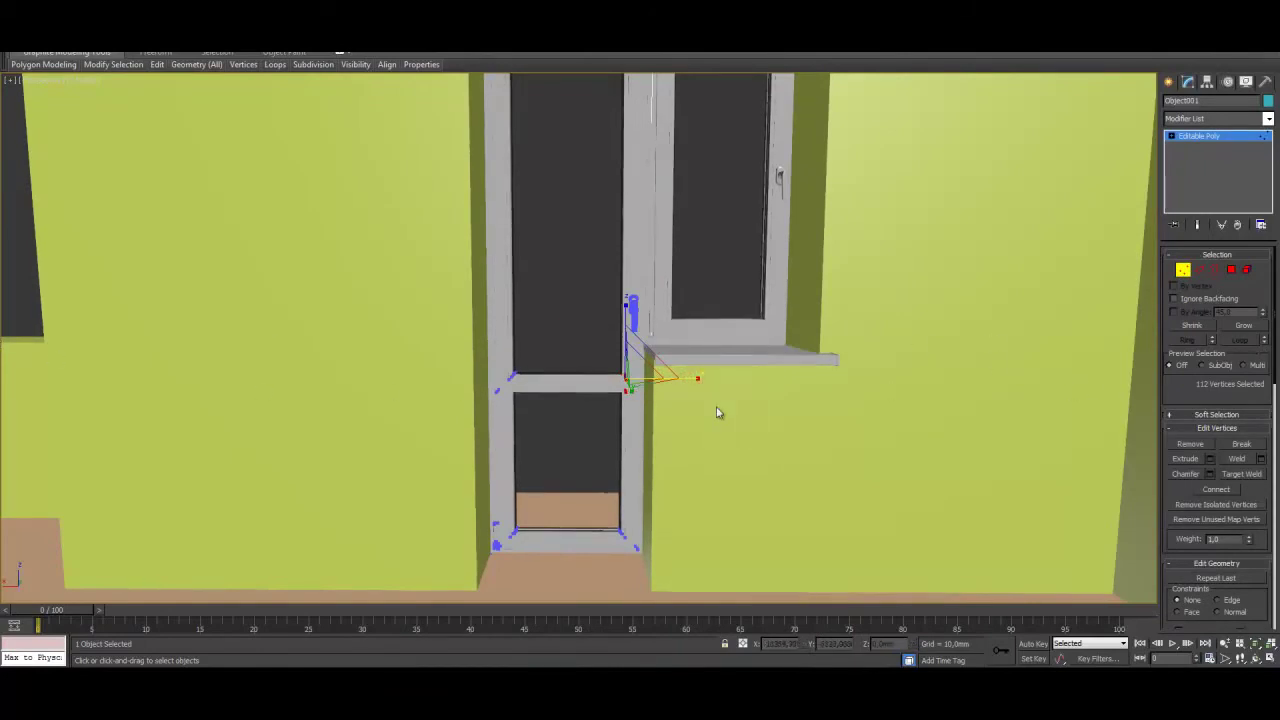
scroll(700, 390, "up", 8)
key("w")
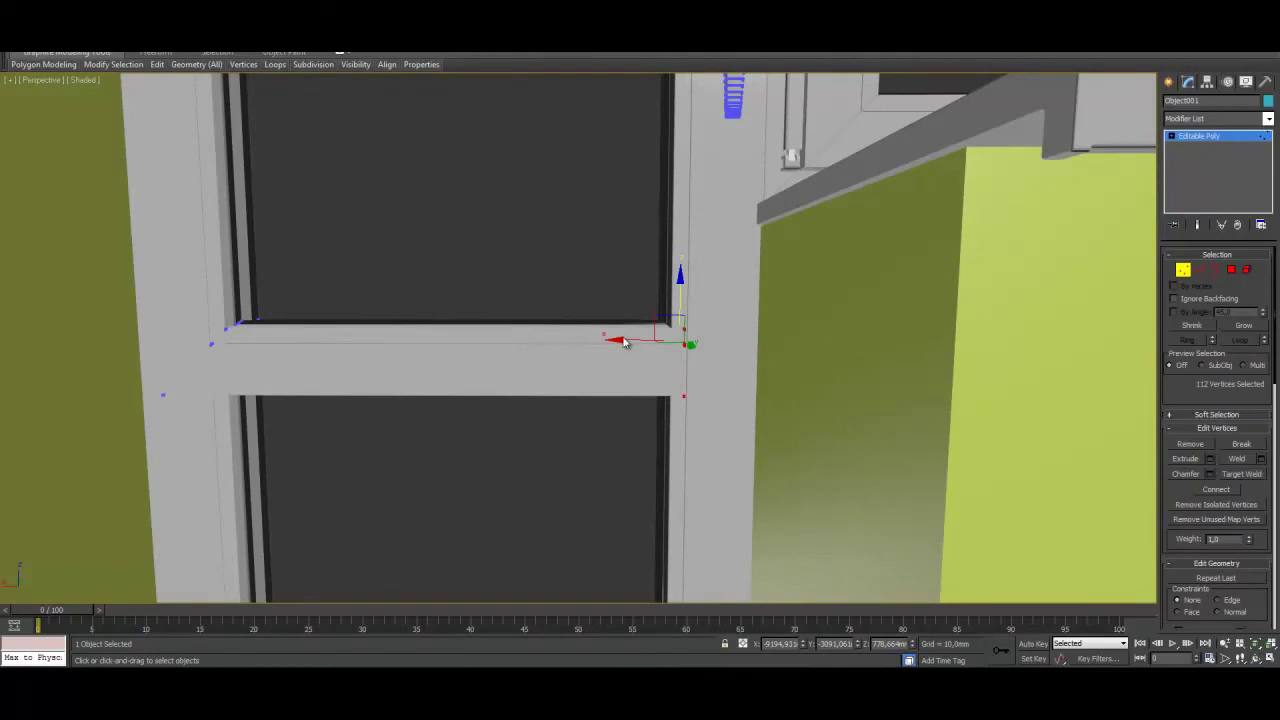
left_click_drag(632, 339, 622, 342)
Flatten the cross rail's opposite end by scaling its vertices, and align it with the other door stile
left_click_drag(394, 451, 48, 251)
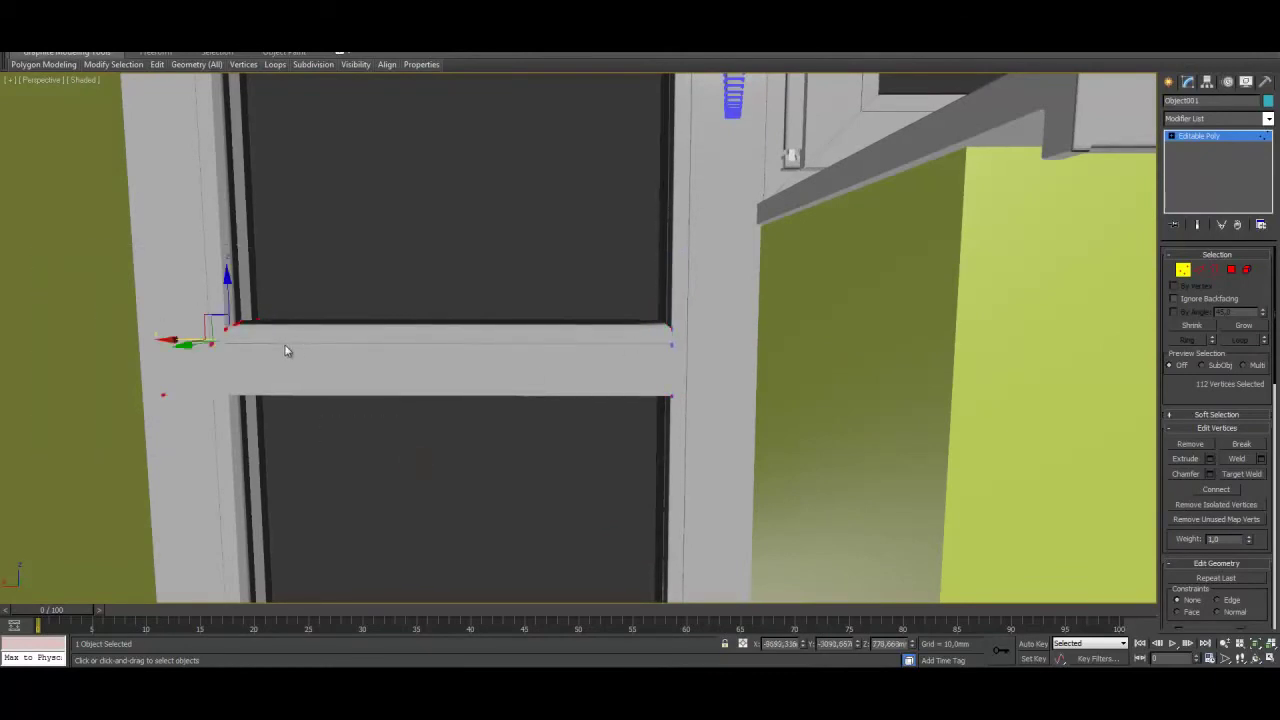
key("r")
left_click_drag(293, 341, 608, 357)
key("r")
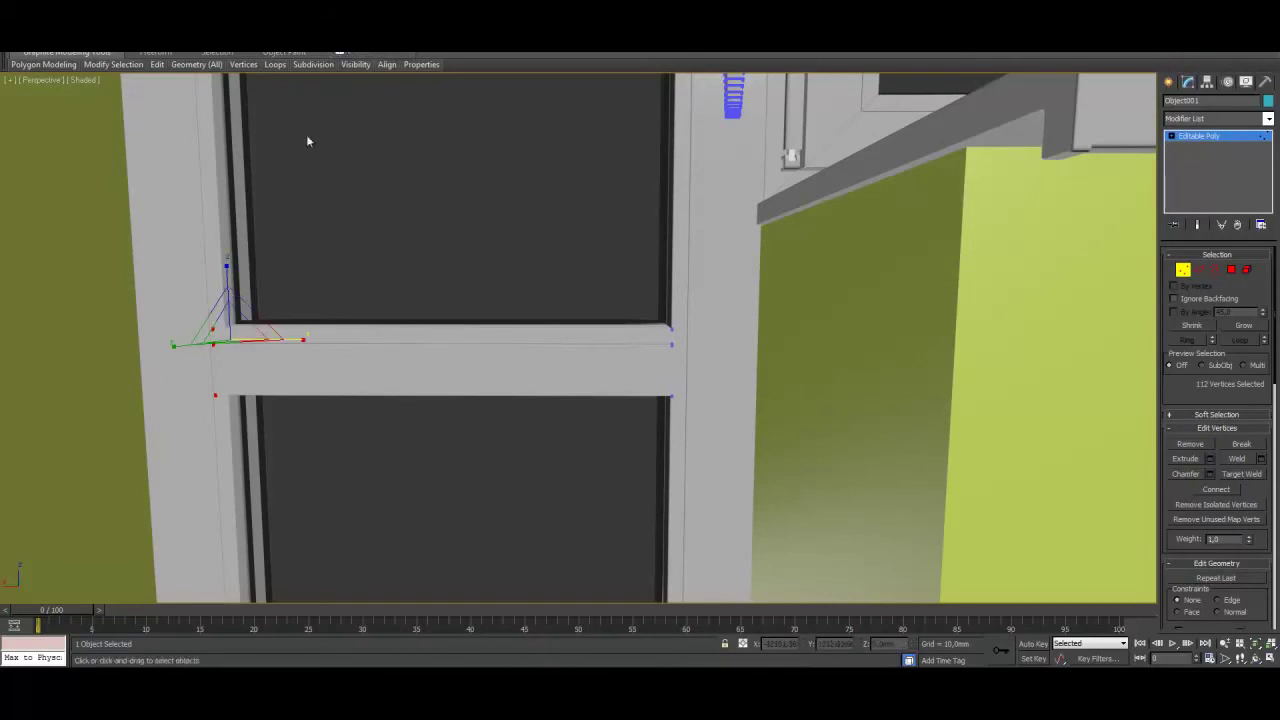
left_click_drag(332, 64, 332, 91)
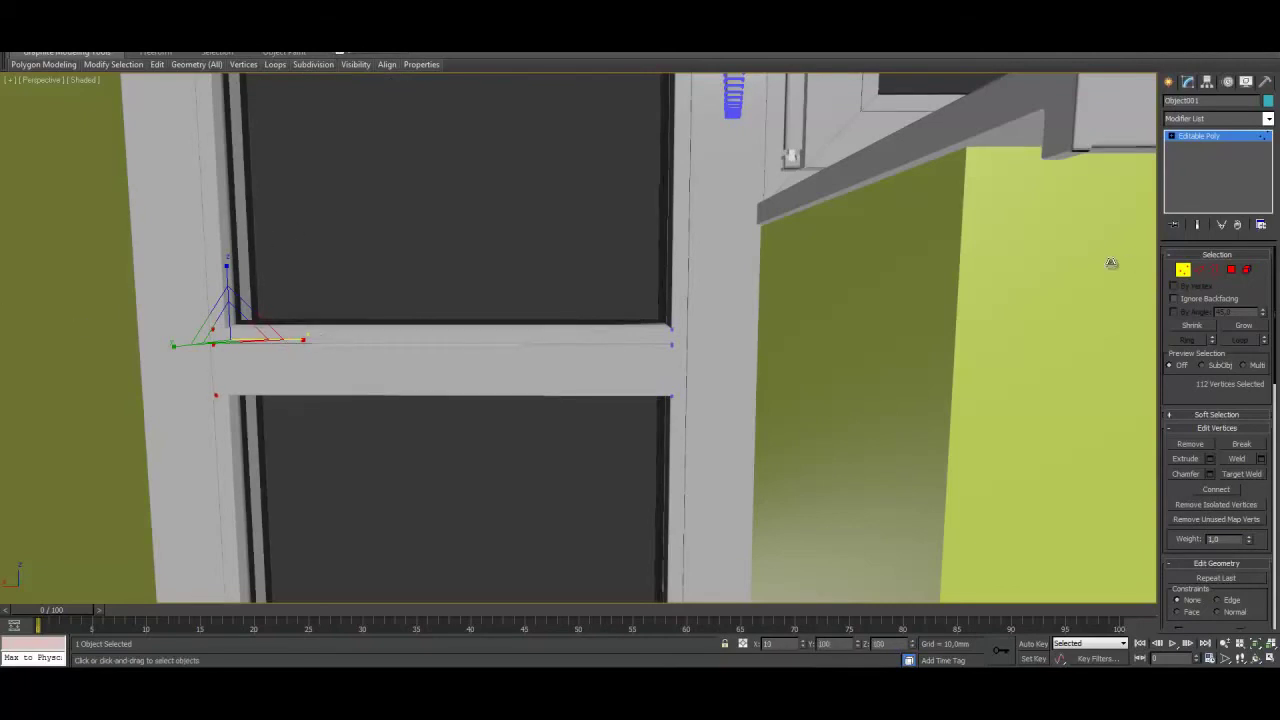
middle_click_drag(284, 322, 302, 338, "alt")
key("w")
left_click_drag(189, 341, 183, 342)
middle_click_drag(330, 355, 317, 343, "alt")
middle_click_drag(403, 318, 442, 333)
scroll(426, 346, "down", 3)
scroll(441, 332, "down", 4)
middle_click_drag(526, 286, 606, 347, "alt")
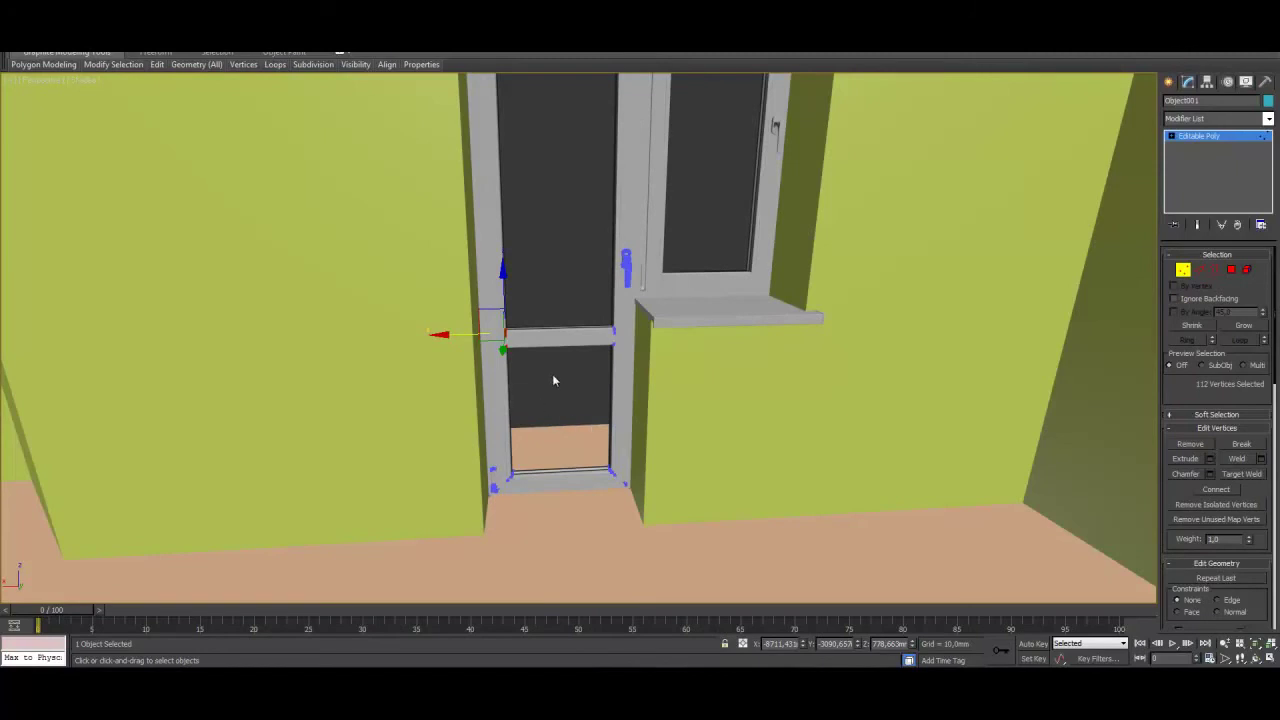
left_click(1188, 276)
Create a thin box in the top view across the balcony door's opening, about 487 mm wide and 17 mm long
key("alt+w")
right_click(330, 209)
key("alt+w")
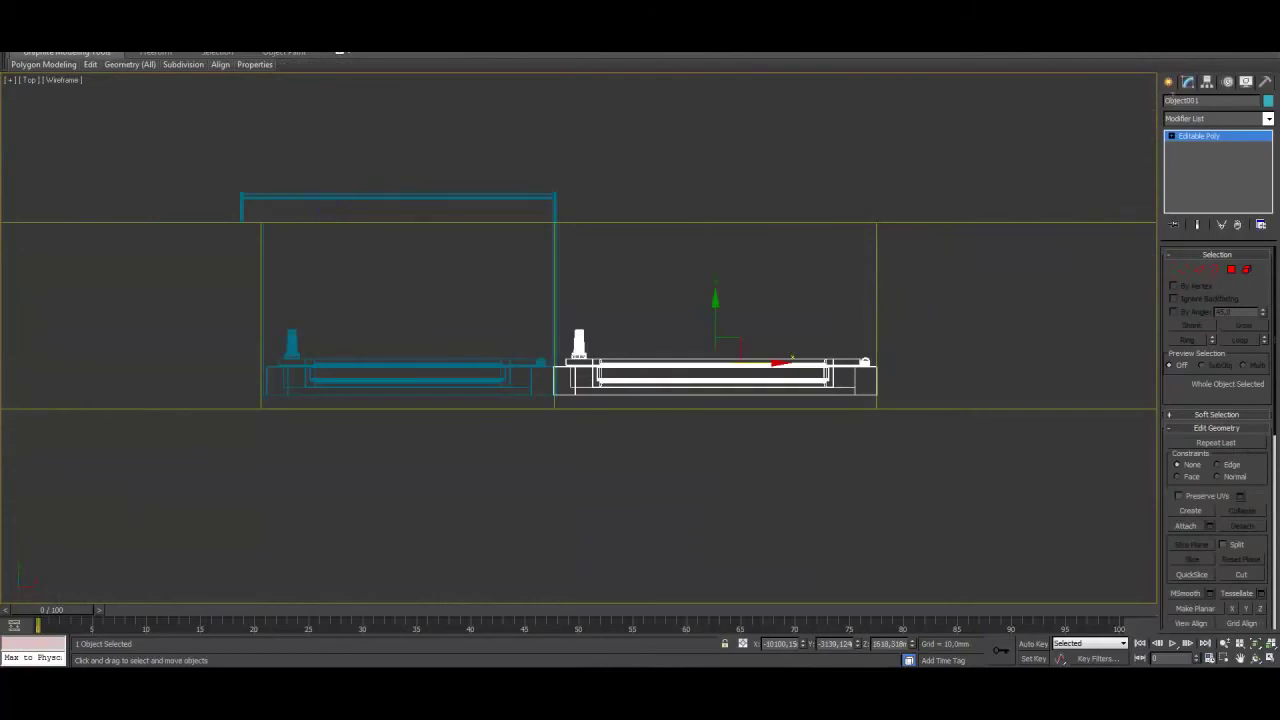
left_click(1168, 82)
left_click(1192, 167)
left_click_drag(596, 368, 829, 375)
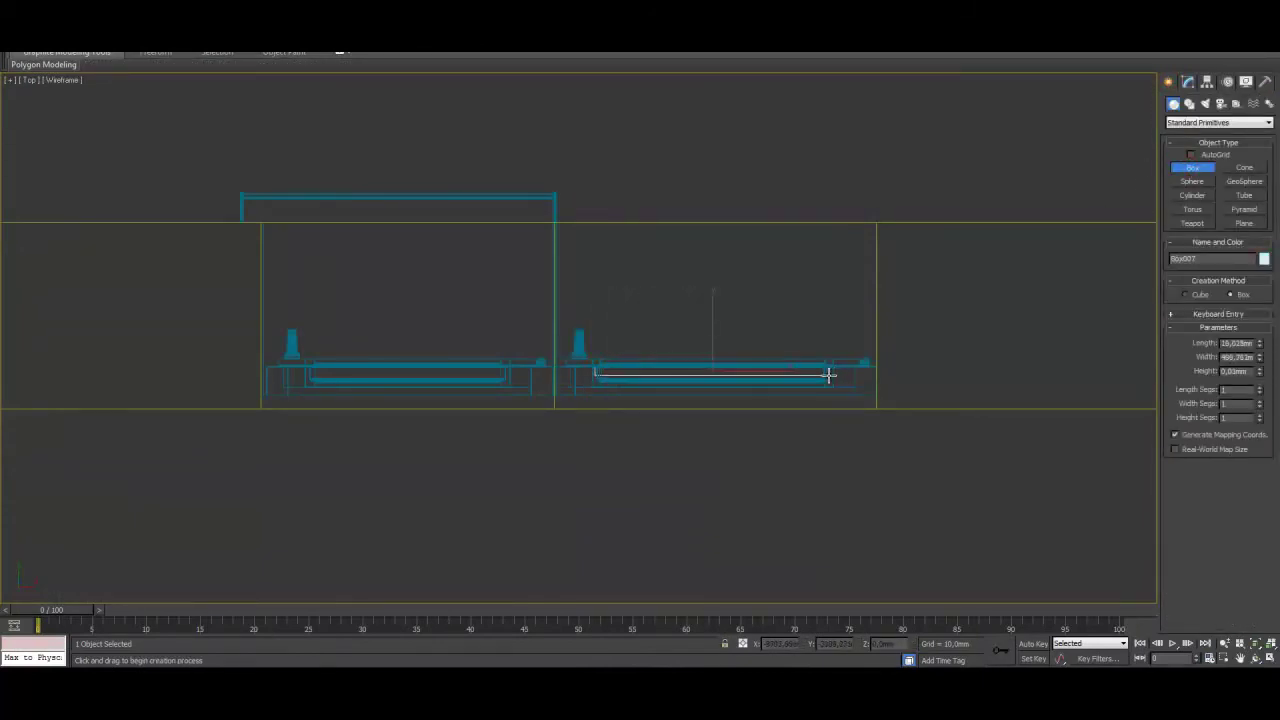
left_click(840, 280)
Seat the box at the bottom of the door's lower opening and increase its height to about 643 mm
key("alt+w")
right_click(863, 487)
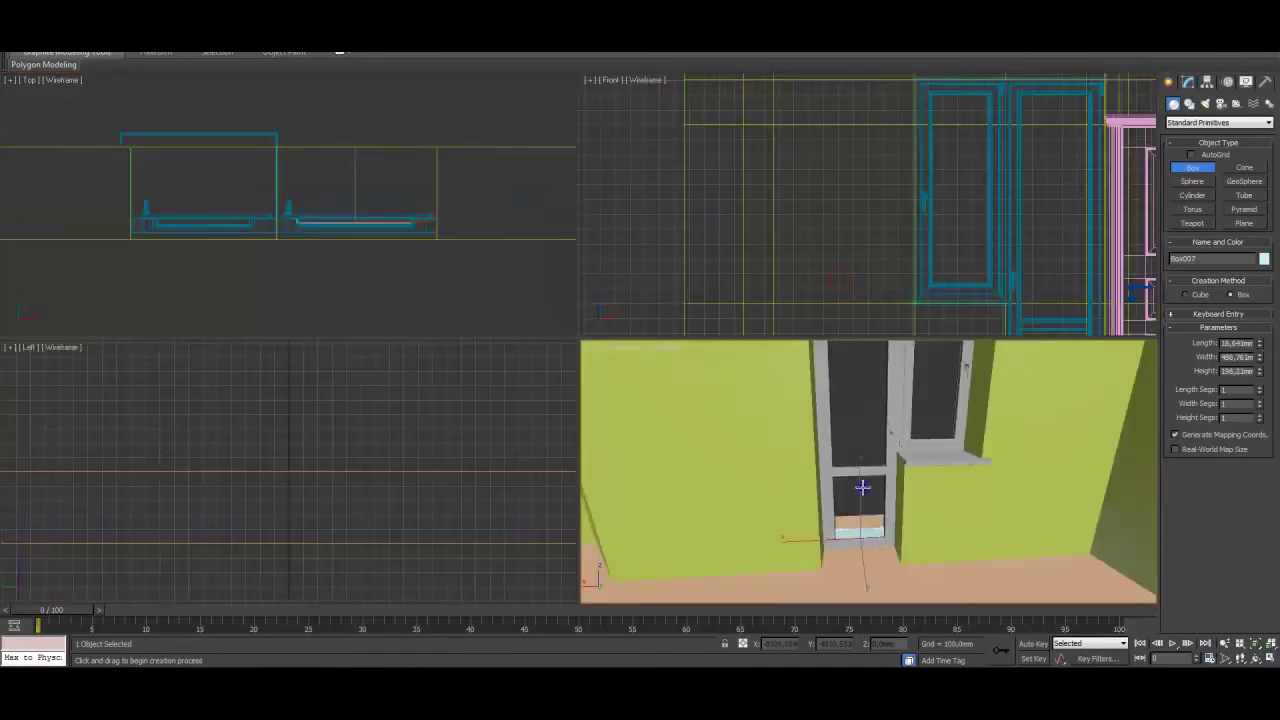
key("alt+w")
key("w")
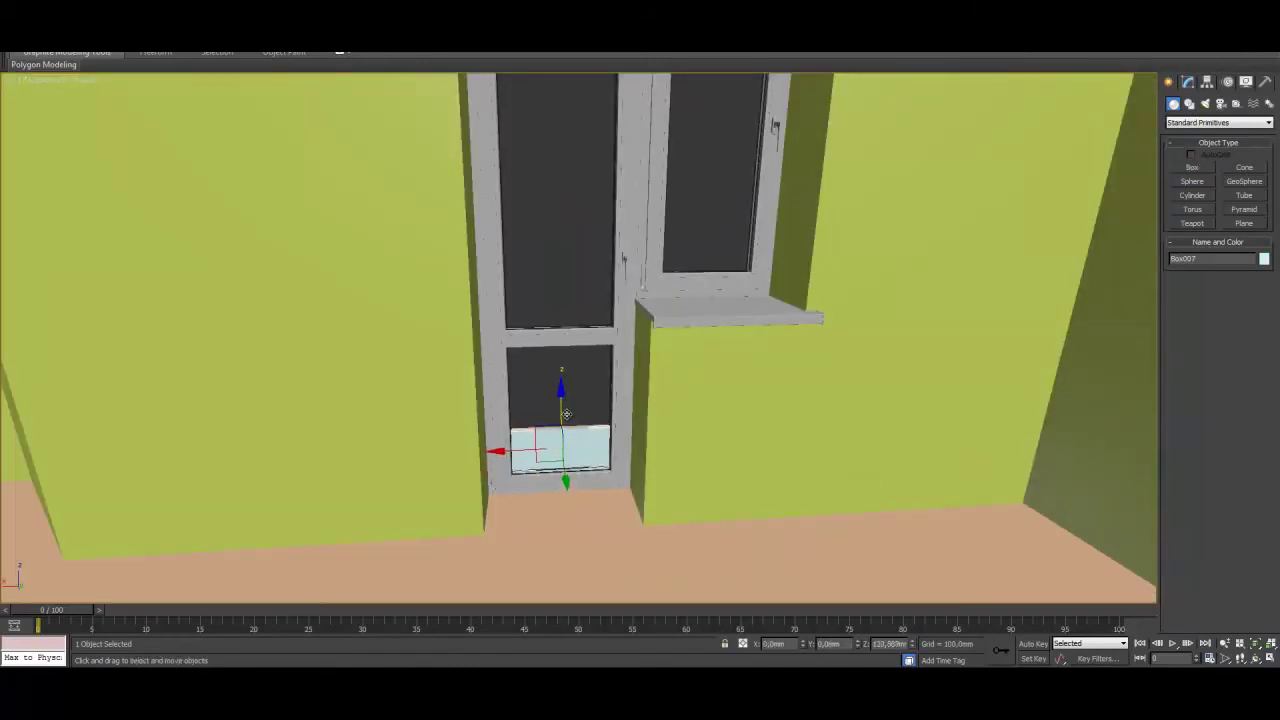
left_click(1189, 84)
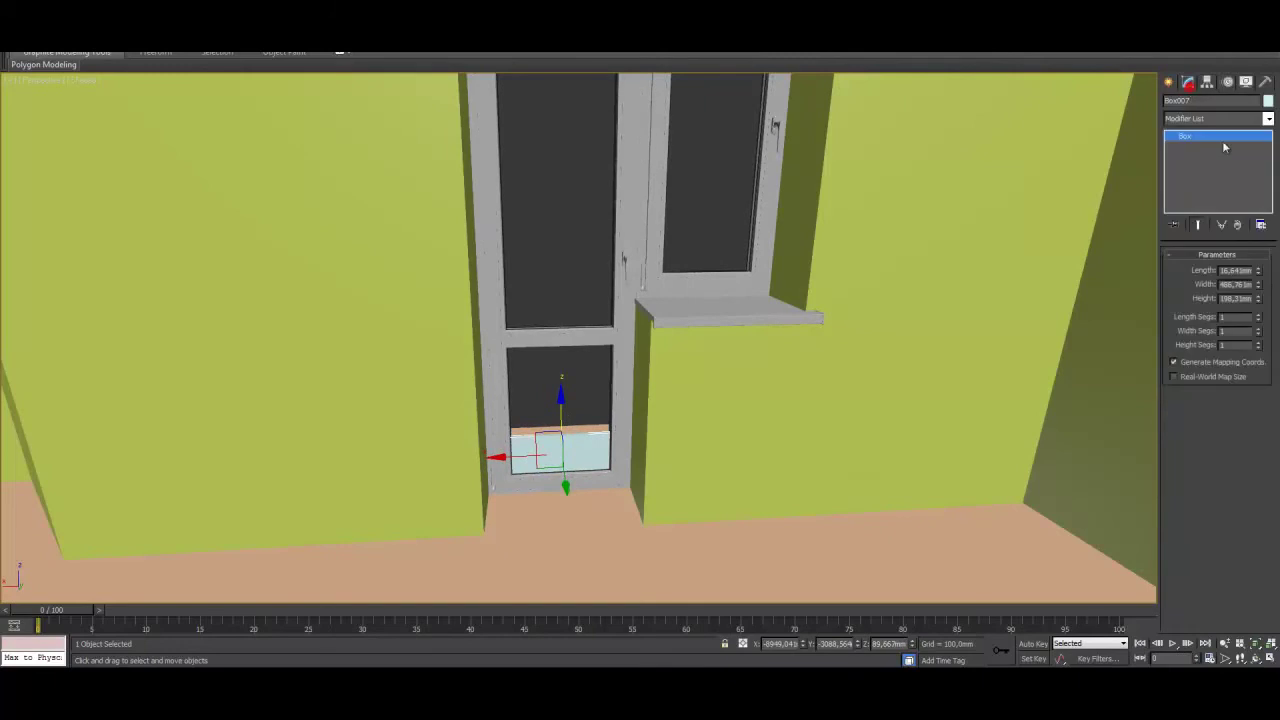
left_click_drag(1260, 305, 1260, 149)
Shift the lower panel box slightly in depth to fit it within the door frame's thickness
middle_click_drag(800, 297, 472, 276, "alt")
scroll(763, 294, "up", 5)
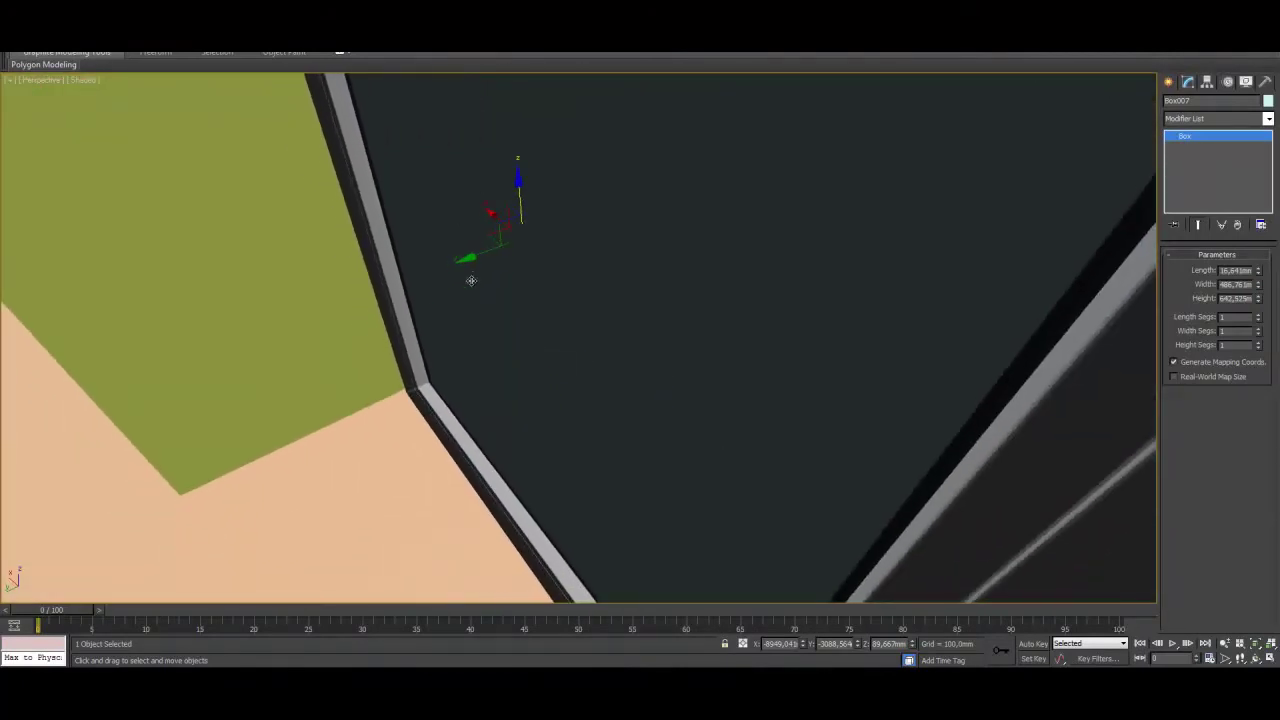
left_click_drag(477, 260, 499, 262)
scroll(584, 322, "down", 10)
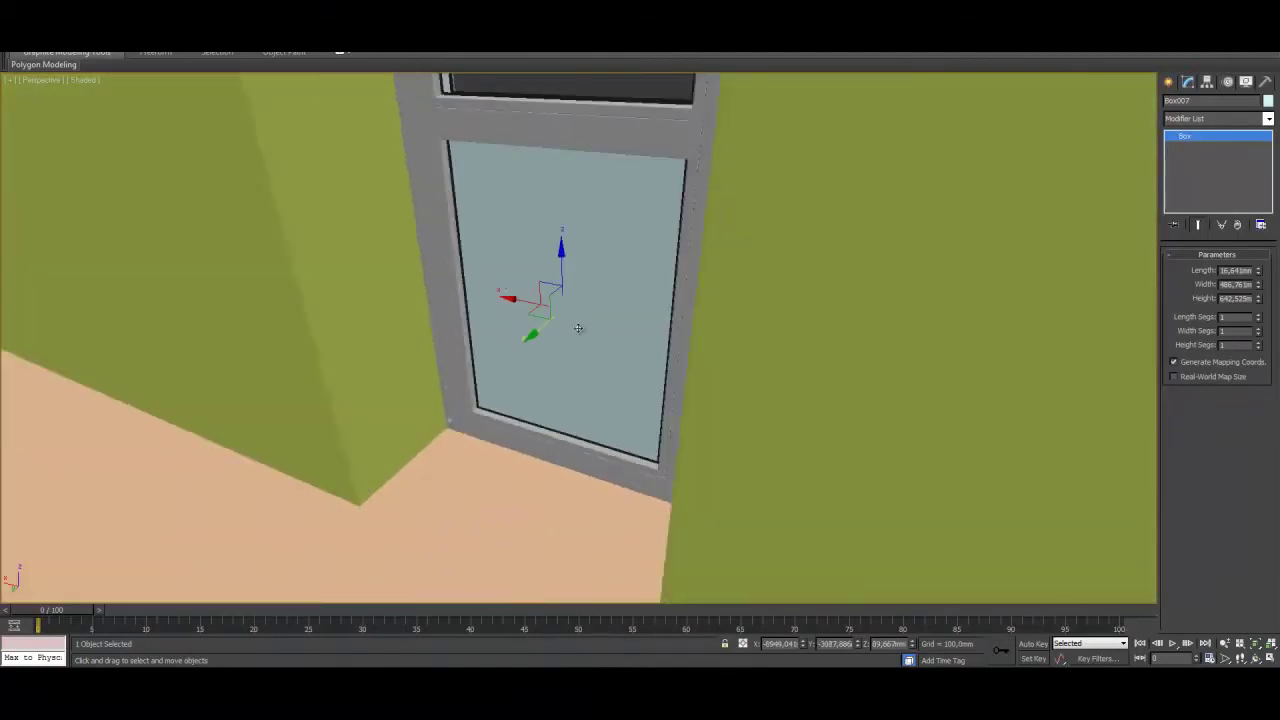
scroll(590, 342, "down", 12)
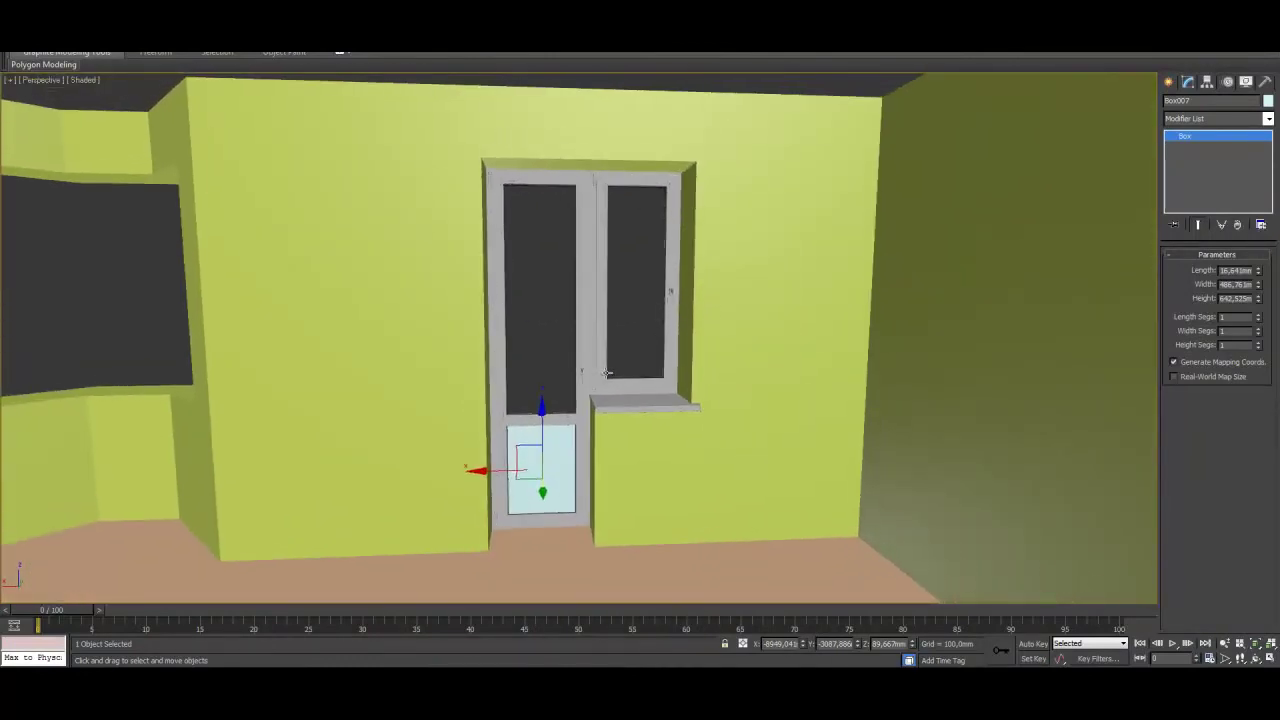
Attach the lower panel box to the balcony door object
middle_click_drag(588, 392, 505, 396, "alt")
left_click(655, 441)
left_click(655, 441)
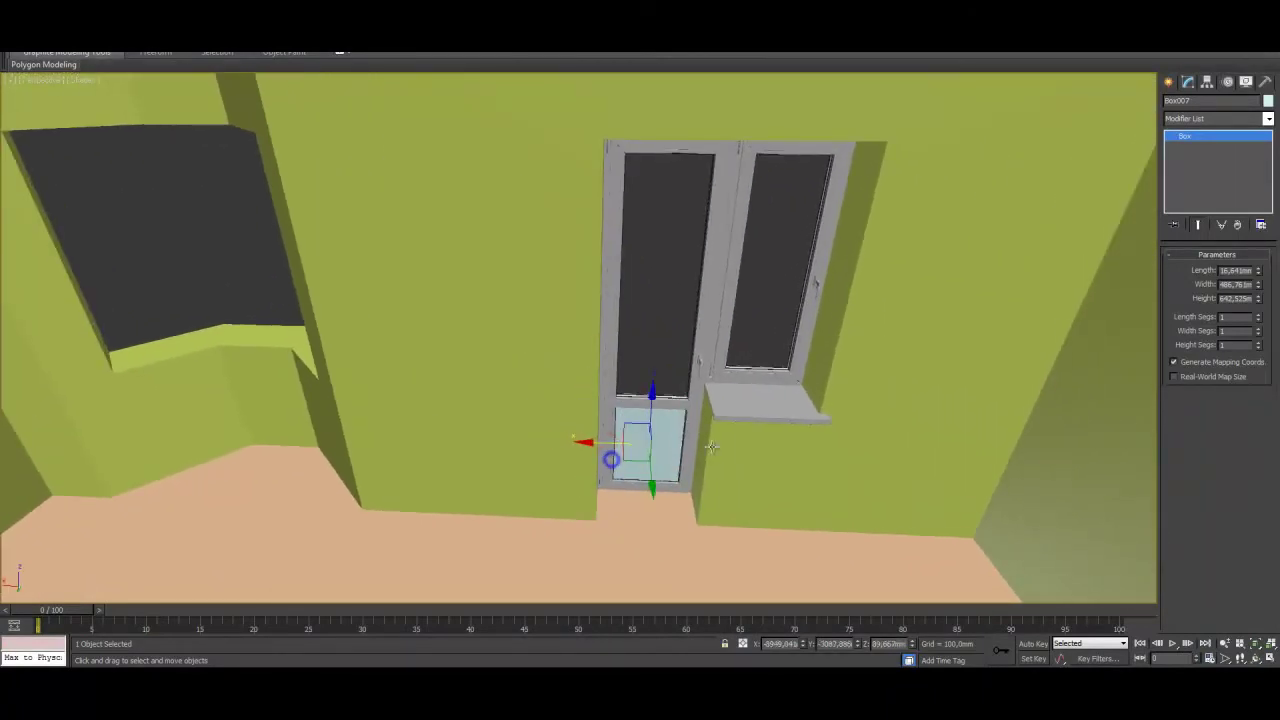
left_click(690, 402)
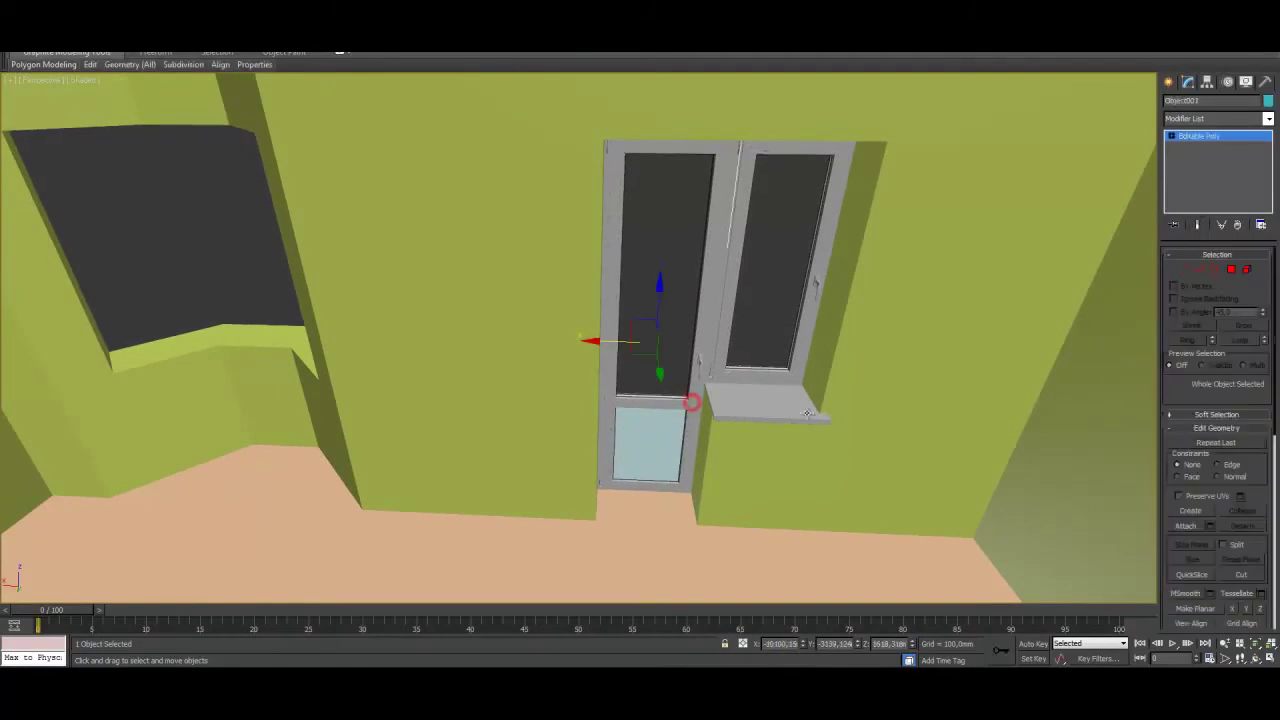
left_click(1186, 526)
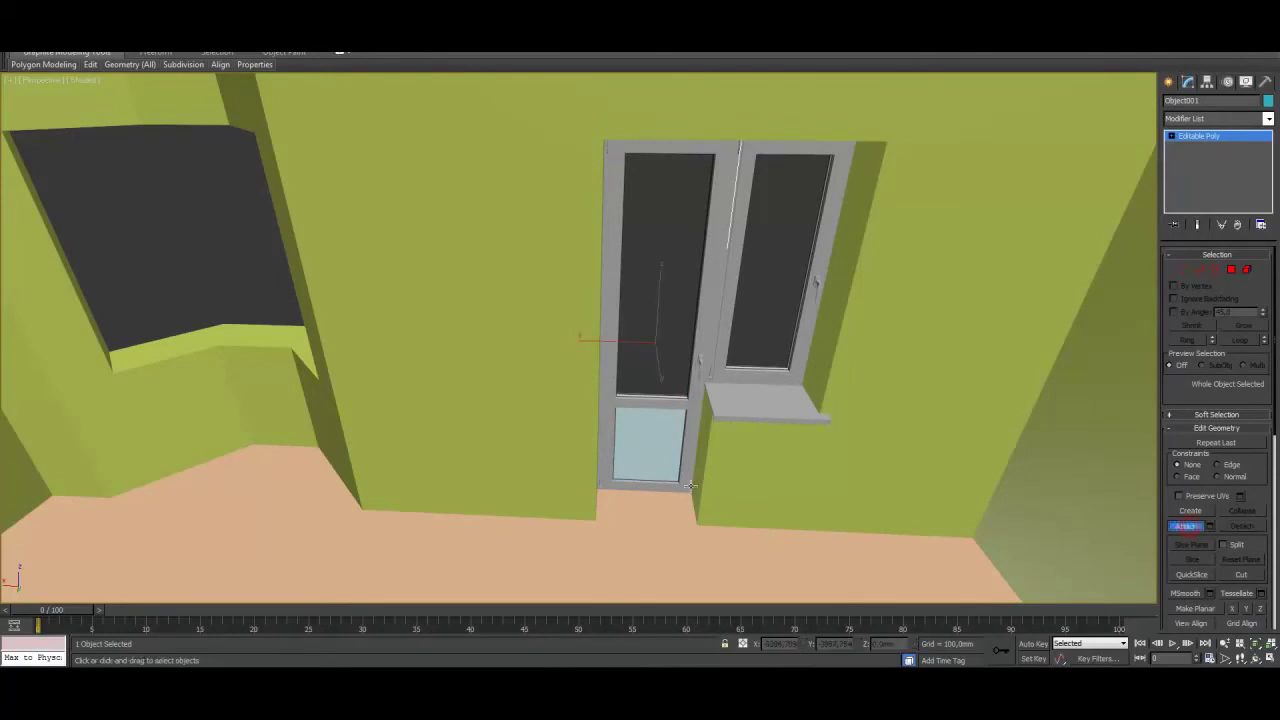
left_click(640, 433)
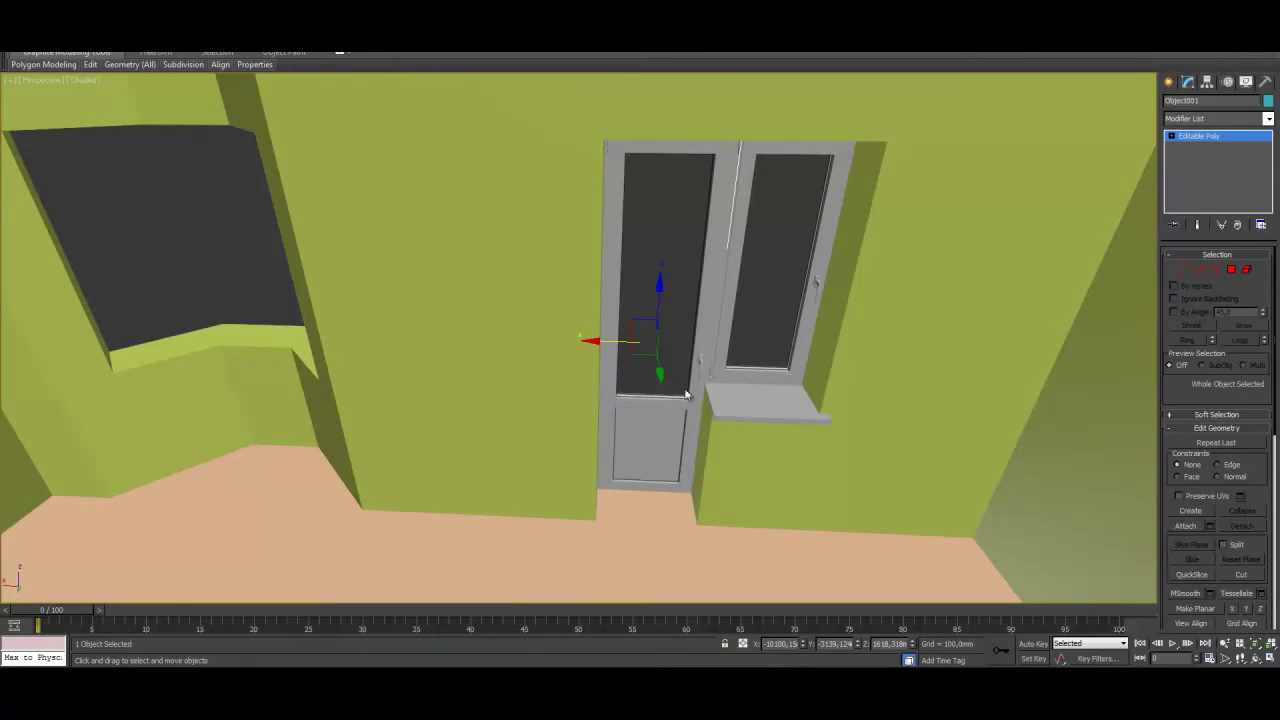
left_click_drag(640, 335, 600, 386)
middle_click_drag(600, 380, 670, 383, "alt")
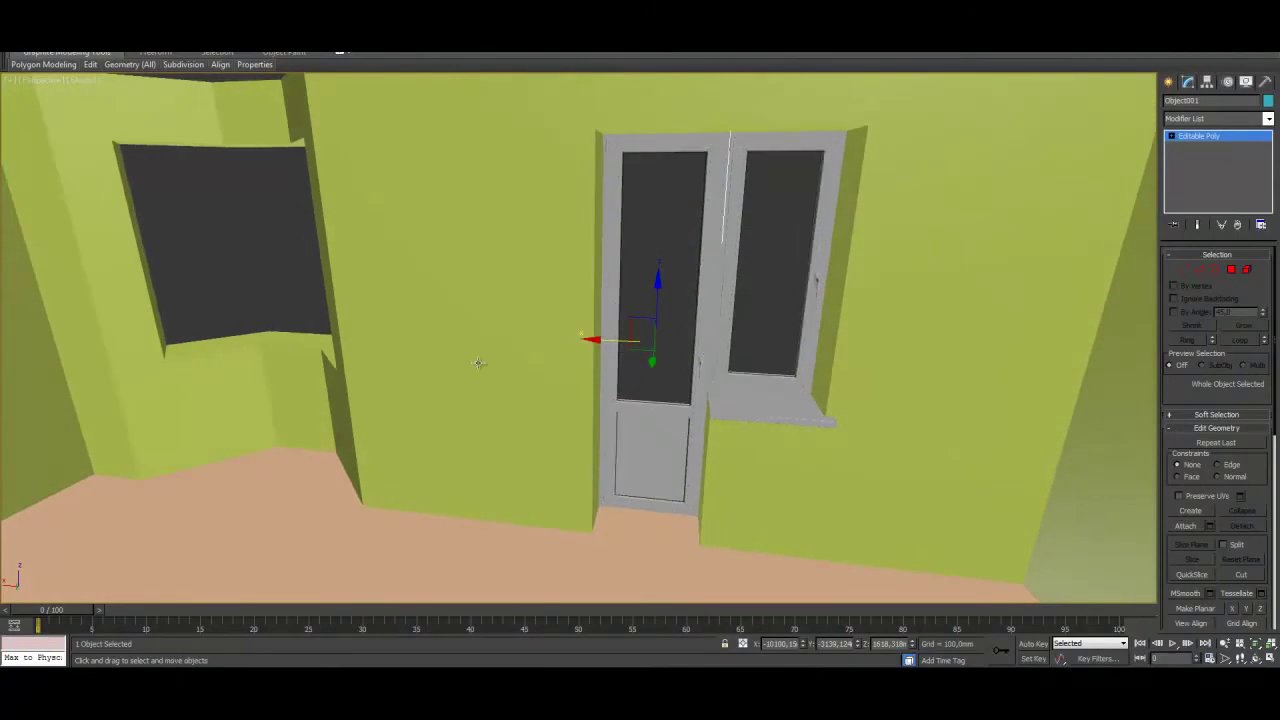
middle_click_drag(478, 355, 540, 404, "alt")
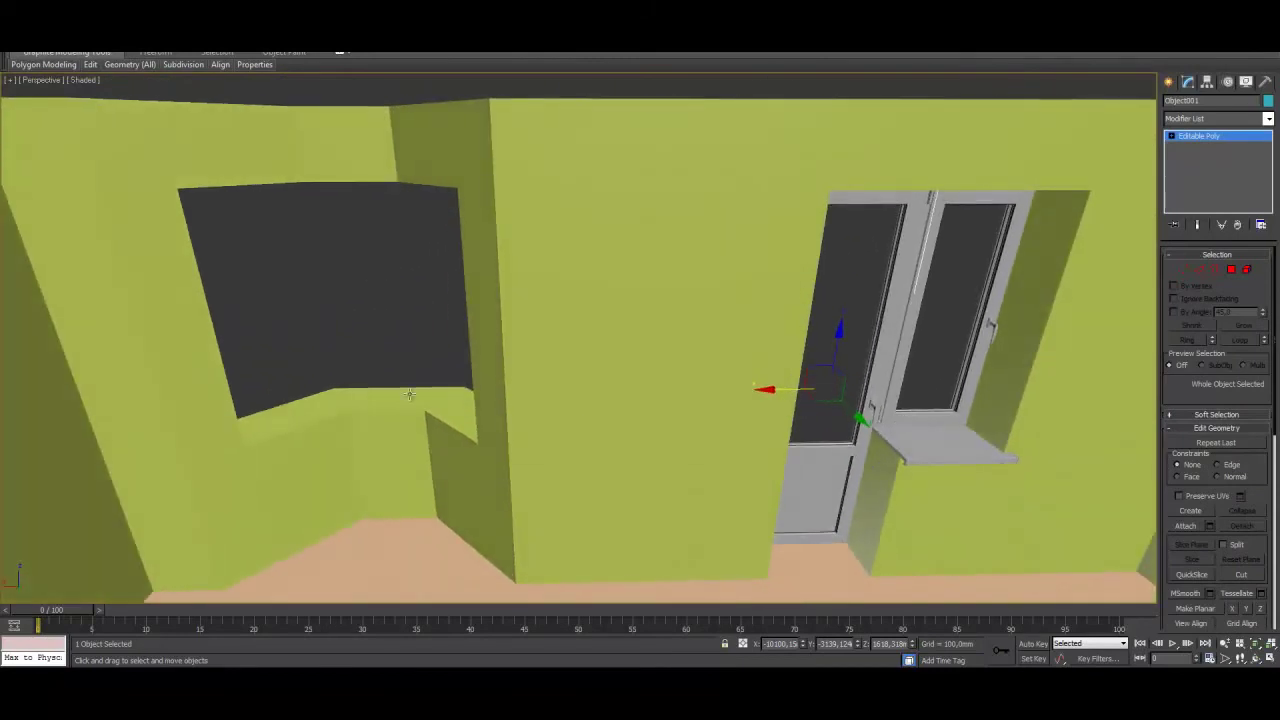
Clone the narrow window with its sill as a copy and place it in the empty bay opening
left_click(975, 327)
mouse_move(930, 327)
left_mouse_down("shift")
mouse_move(300, 385)
mouse_move(298, 398)
left_mouse_up("shift")
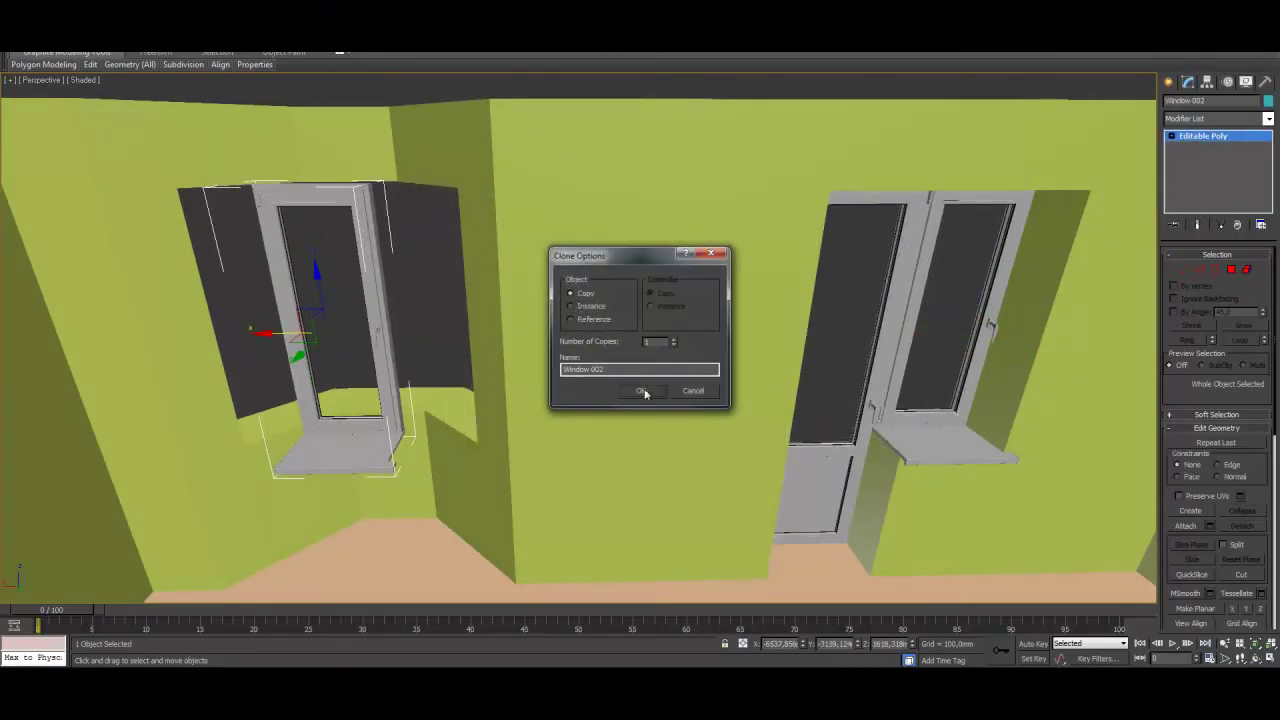
left_click(629, 393)
Delete the windowsill element from the cloned bay window, working in the top view
mouse_move(450, 360)
middle_mouse_down("alt")
mouse_move(423, 400)
mouse_move(420, 383)
mouse_move(466, 389)
middle_mouse_up("alt")
key("alt+w")
right_click(315, 223)
key("alt+w")
key("z")
scroll(617, 378, "down", 7)
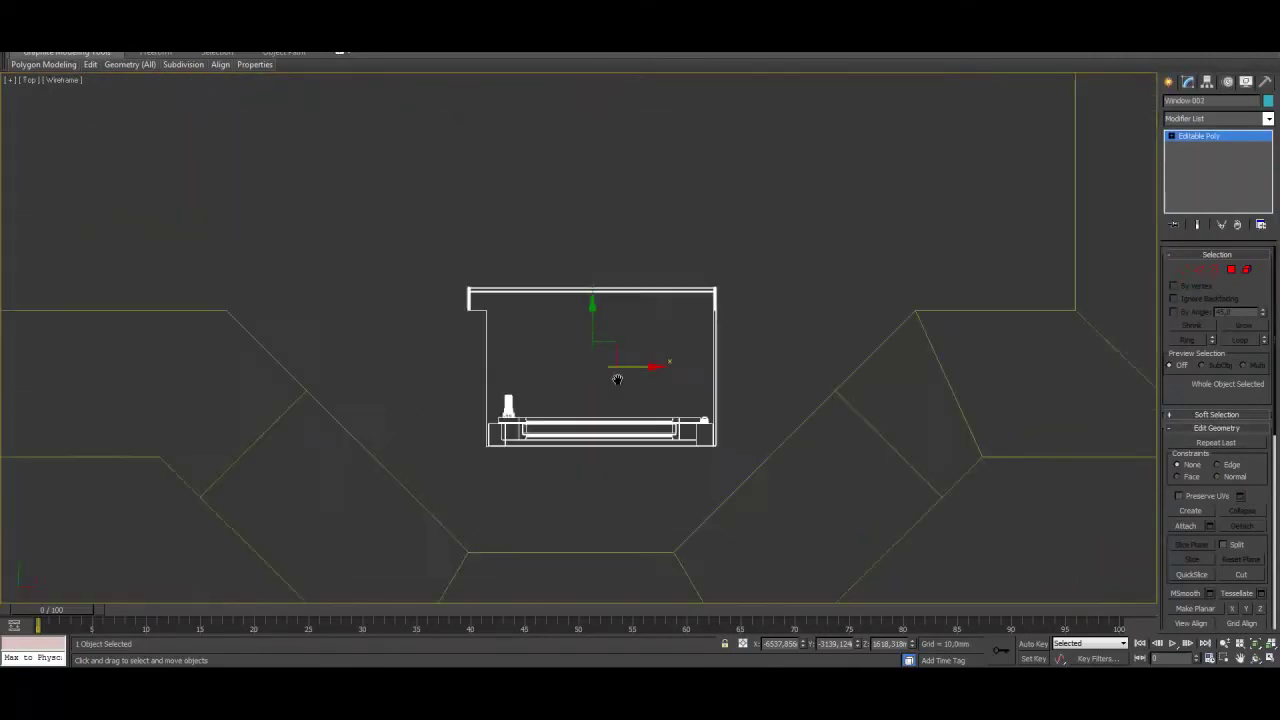
scroll(615, 383, "up", 4)
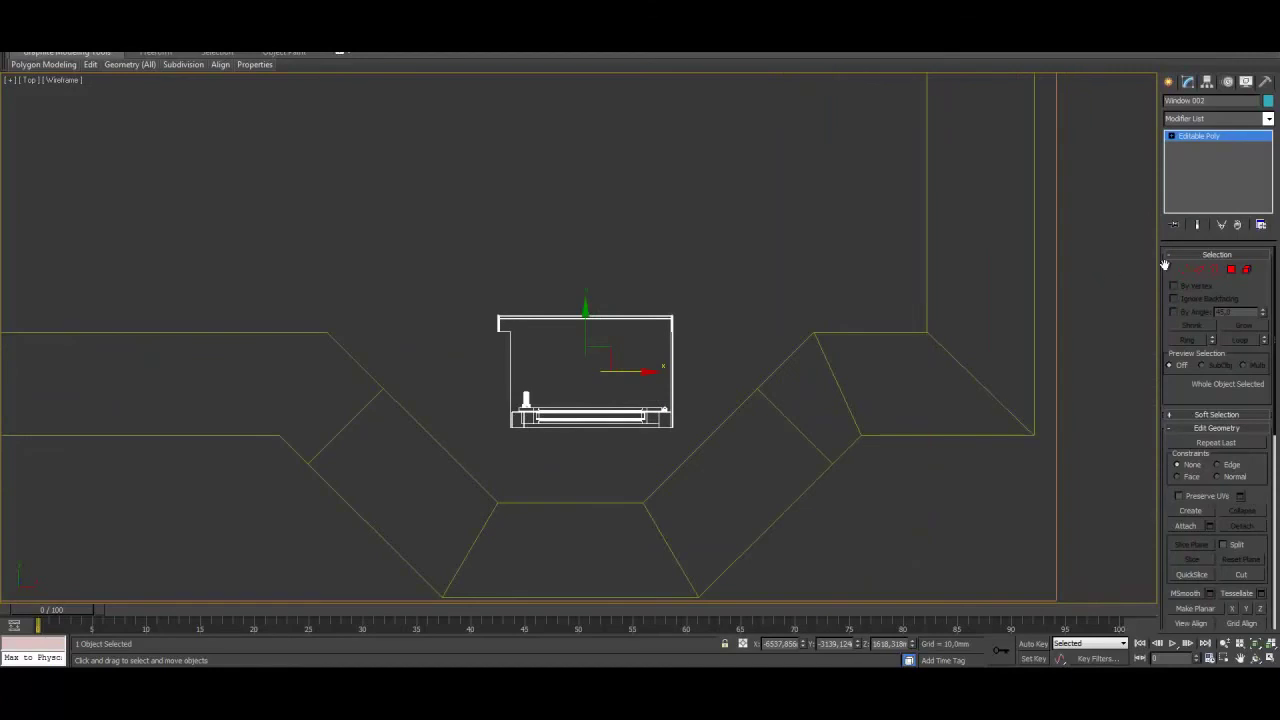
left_click(1246, 269)
left_click_drag(463, 285, 719, 355)
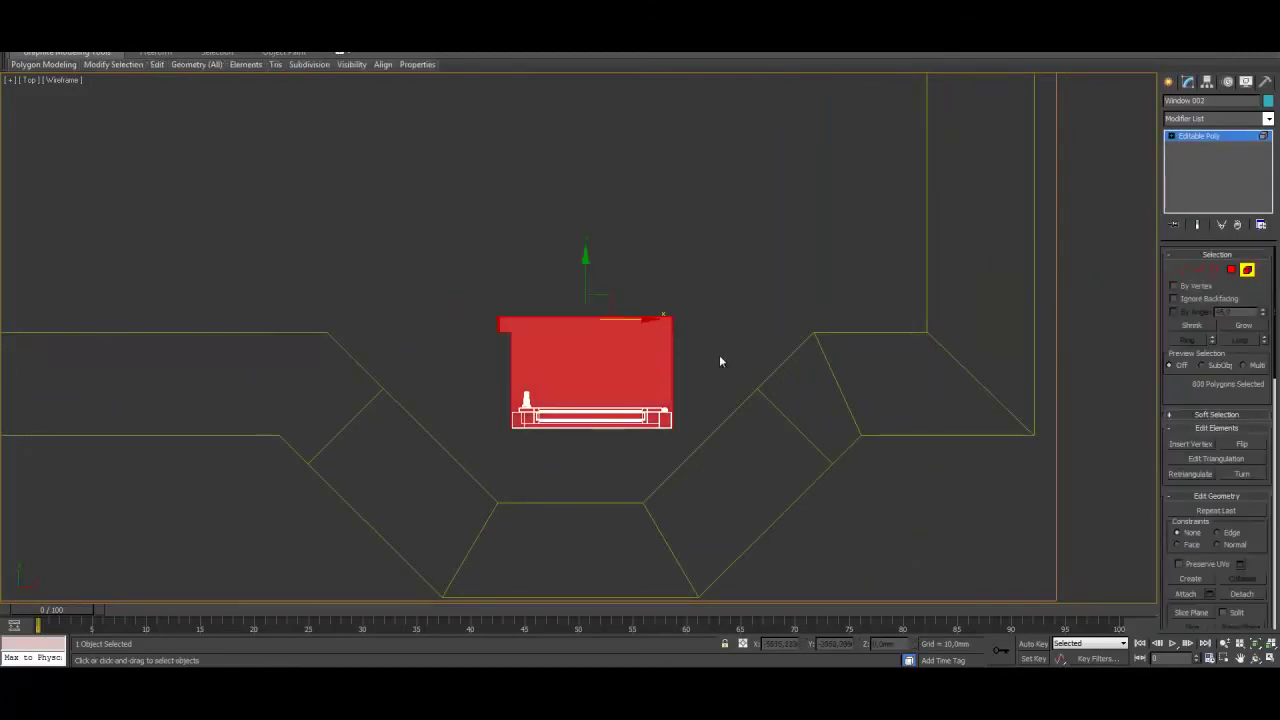
key("Delete")
left_click(1246, 269)
Move the bay window into the middle section of the bay wall, close to its outer edge
left_click_drag(590, 363, 614, 480)
middle_click_drag(614, 480, 634, 355)
left_click_drag(613, 369, 610, 426)
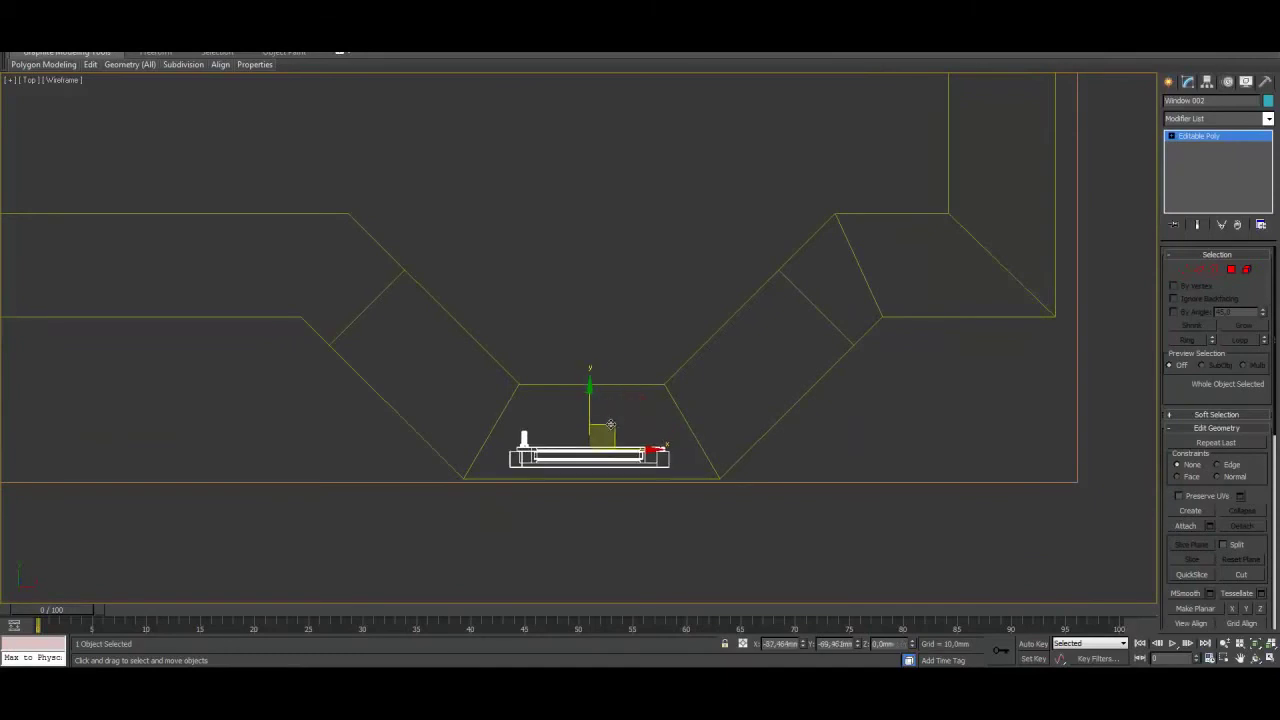
Shift the vertices of the window's hinge side outward to extend the frame to the bay section's corner line
left_click(1183, 270)
left_click_drag(699, 516, 701, 513)
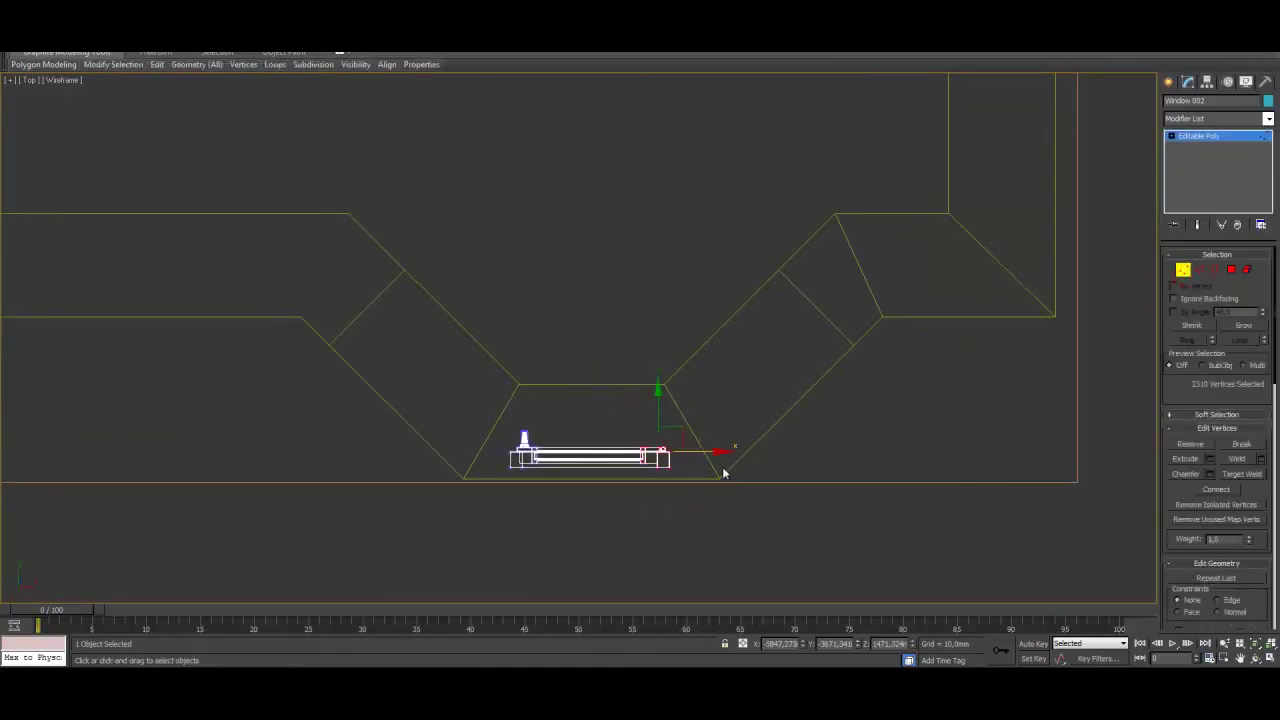
left_click_drag(710, 453, 744, 456)
scroll(700, 470, "up", 5)
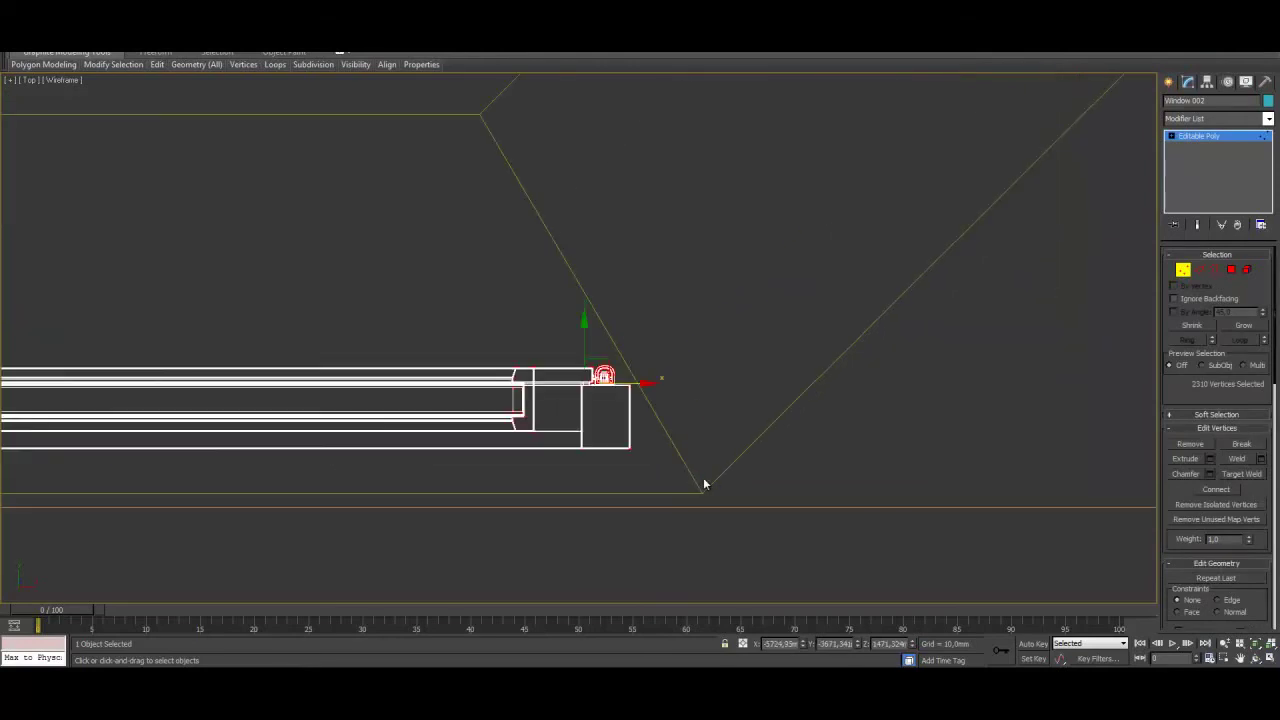
left_click_drag(622, 376, 622, 376)
left_click_drag(663, 418, 684, 421)
Shift the vertices of the window's handle side outward to extend the frame to the opposite corner line
middle_click_drag(584, 405, 1157, 421)
left_click_drag(443, 469, 399, 383)
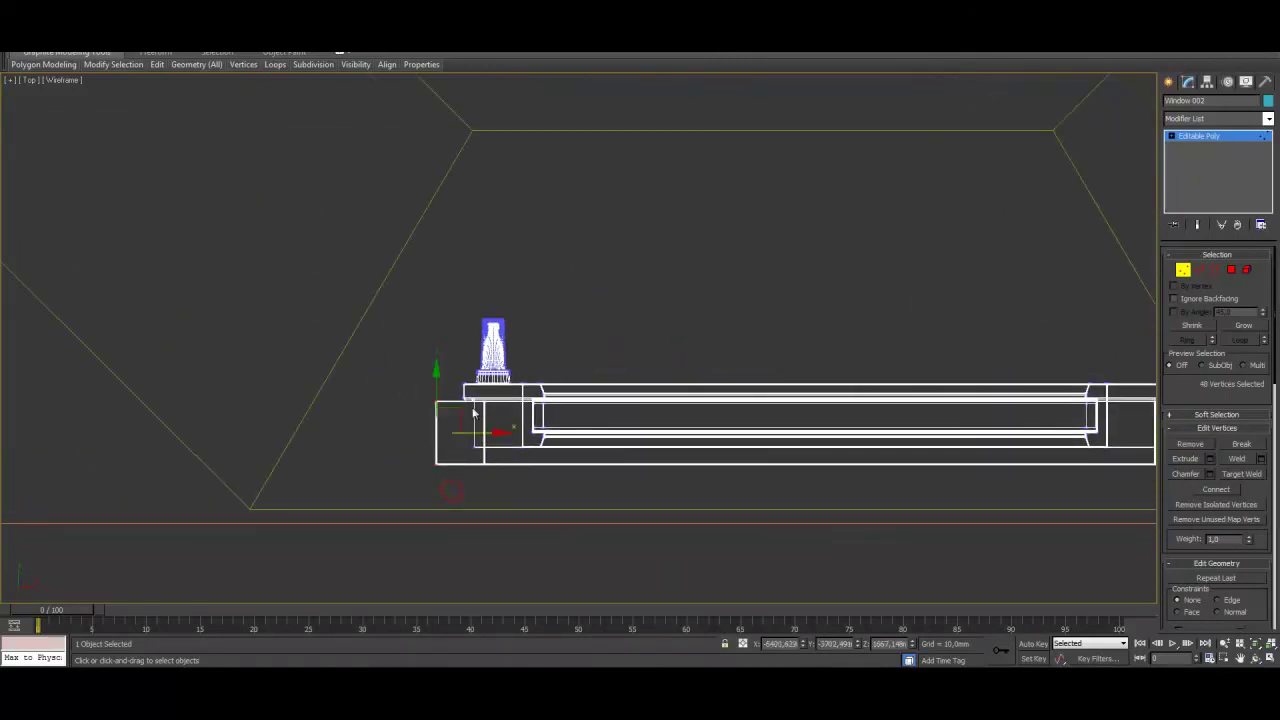
left_click_drag(478, 430, 462, 433)
scroll(496, 446, "down", 2)
middle_click_drag(496, 446, 422, 460)
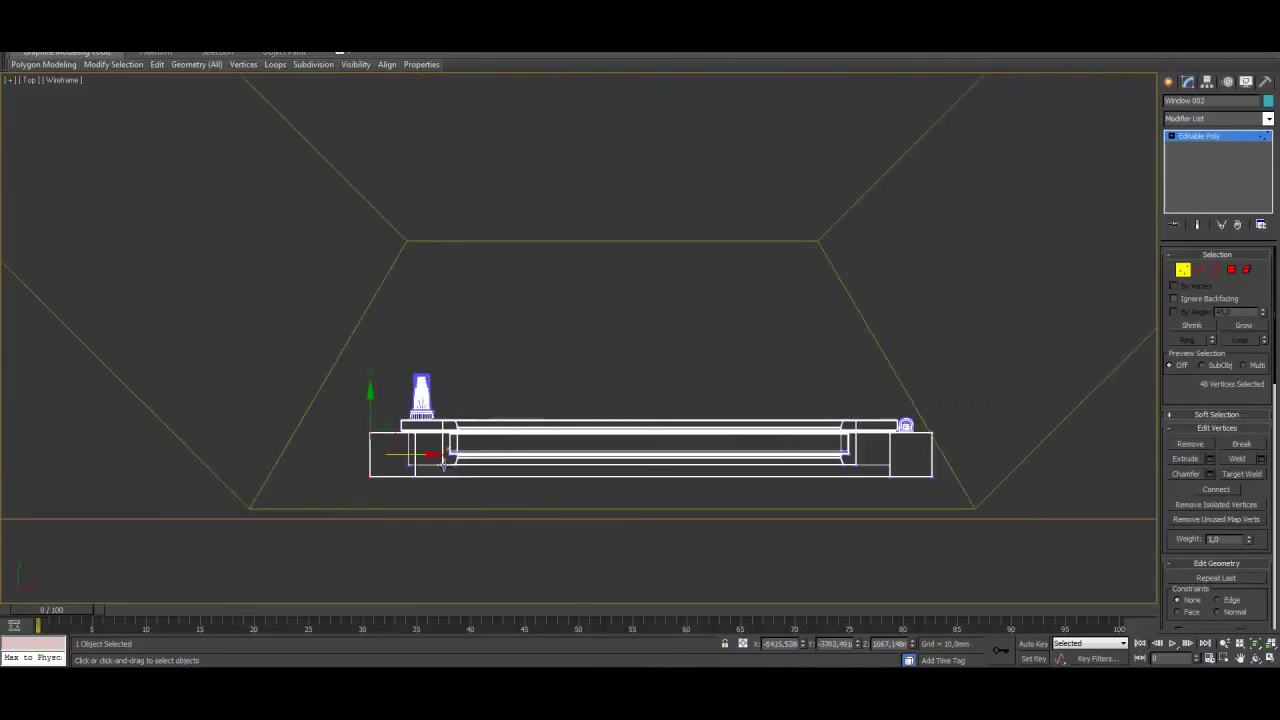
left_click_drag(362, 345, 362, 345)
left_click_drag(479, 387, 402, 405)
Slant both ends of the window frame by moving their corner vertices to follow the bay section's diagonal corner lines
middle_click_drag(492, 404, 452, 426)
scroll(468, 418, "down", 2)
left_click_drag(291, 494, 339, 478)
left_click_drag(782, 497, 820, 481)
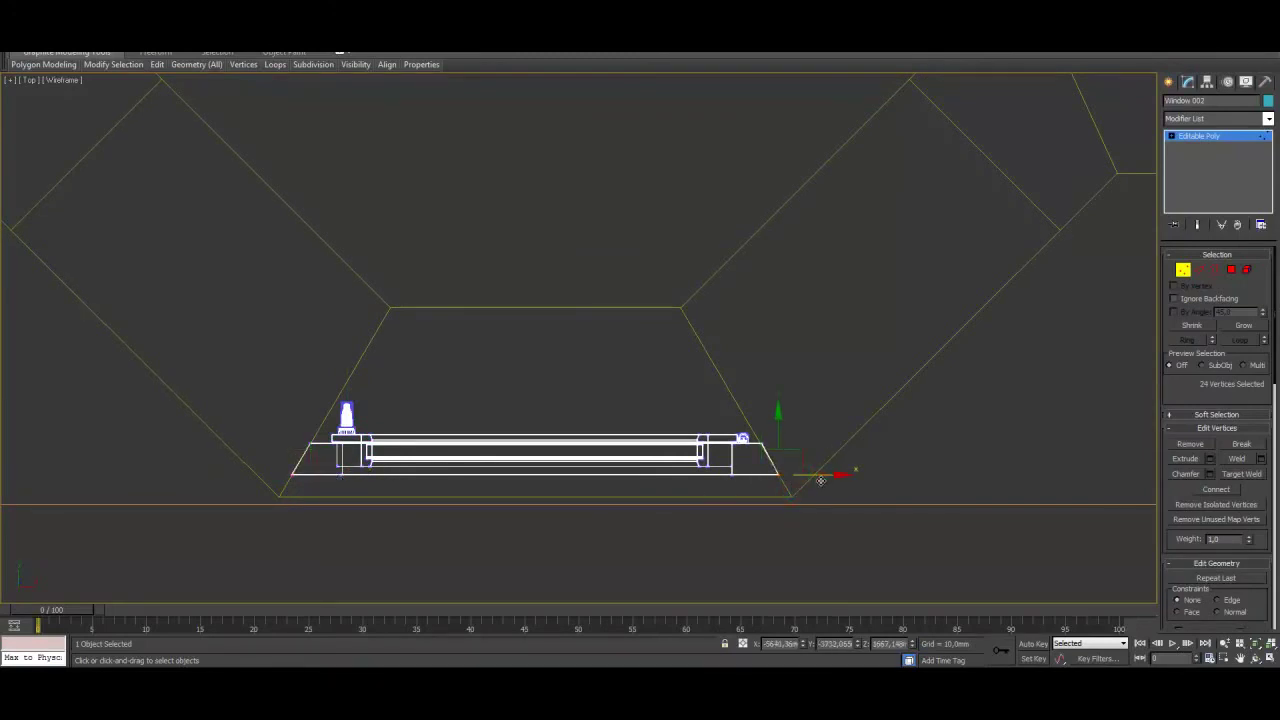
scroll(792, 398, "up", 4)
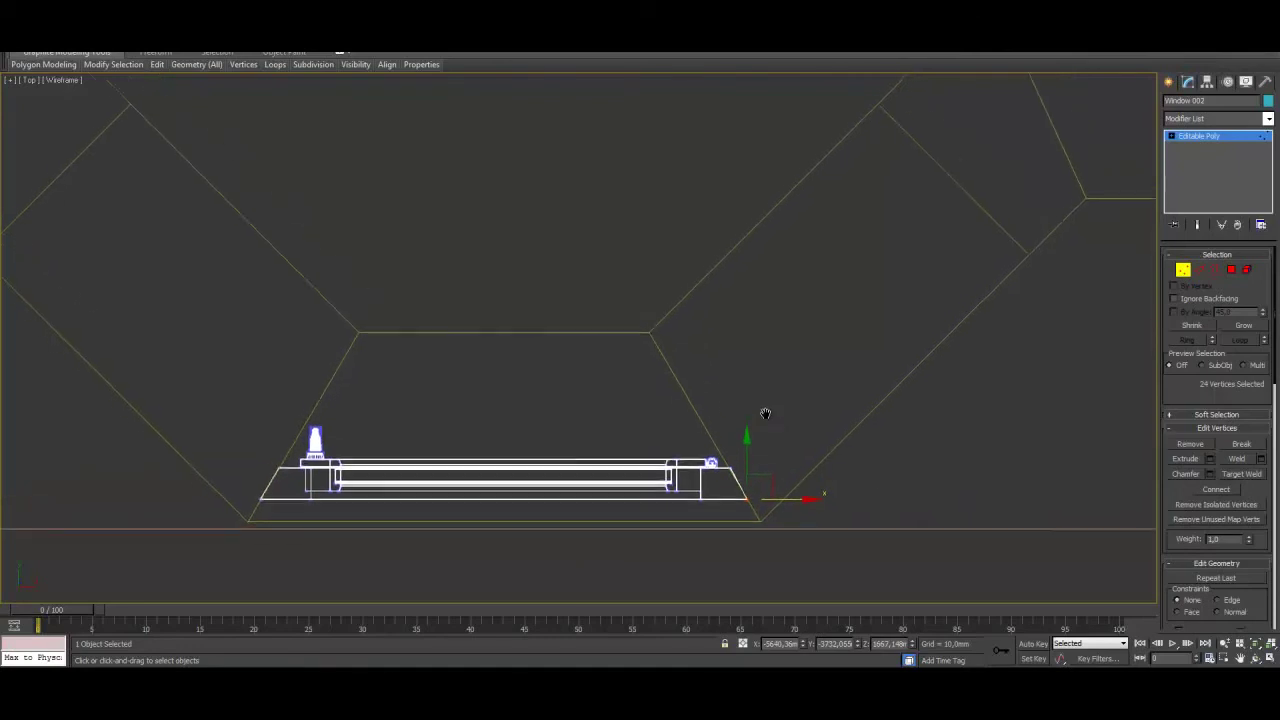
left_click(708, 466)
left_click_drag(756, 462, 751, 462)
scroll(690, 452, "down", 3)
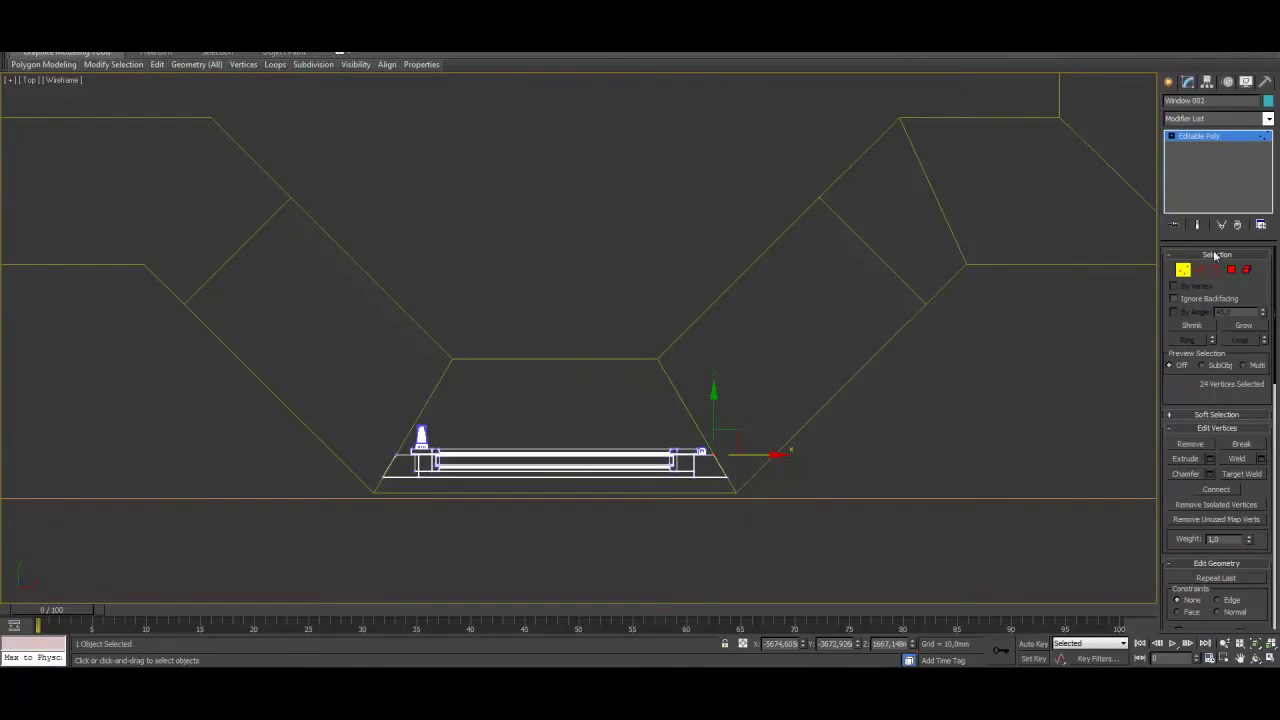
left_click(1183, 271)
Clone the fitted middle window and place the clone over the right-hand angled section of the bay
left_click_drag(571, 432, 815, 309, "shift")
left_click(640, 389)
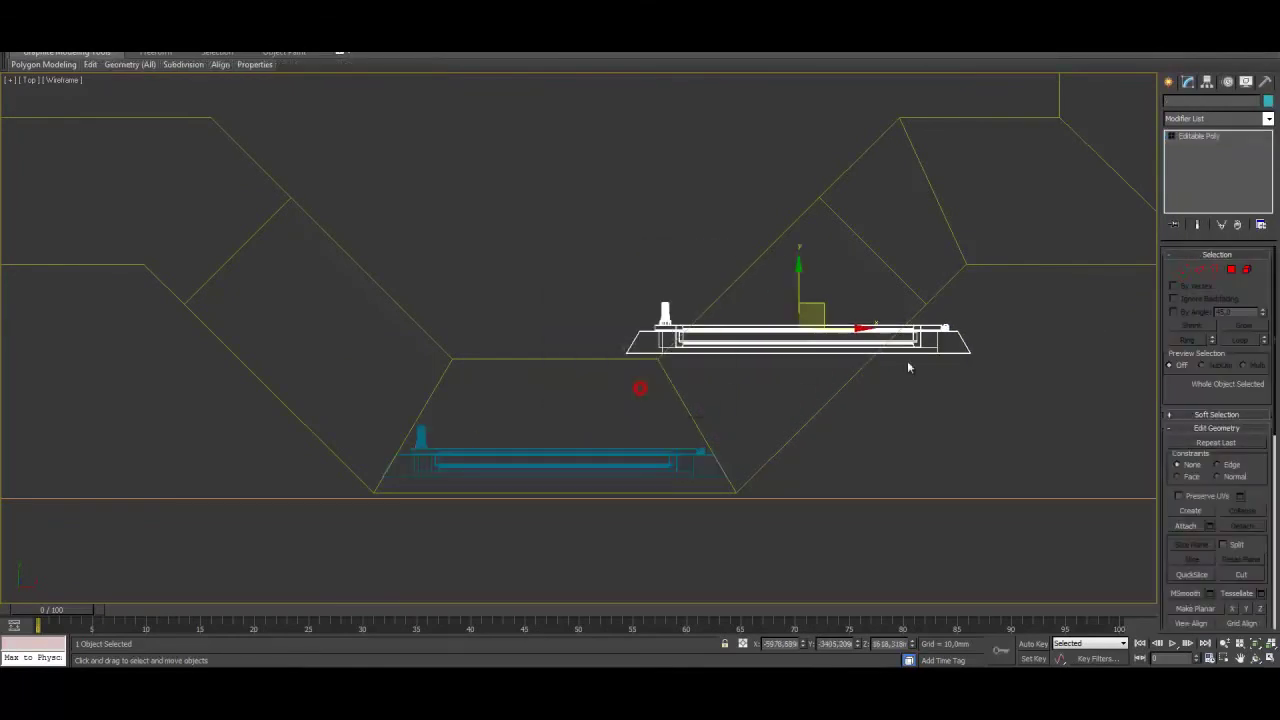
key("e")
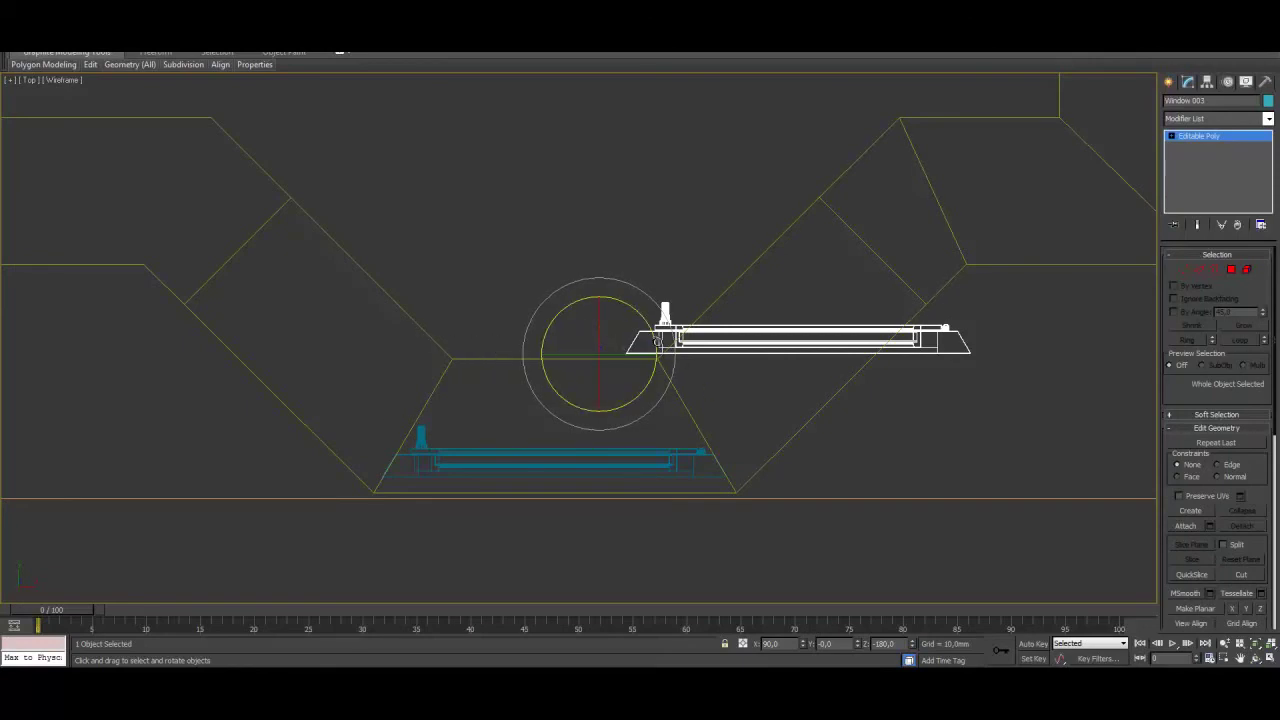
left_click_drag(651, 331, 613, 333)
Center the cloned window's pivot on the object
left_click(1208, 82)
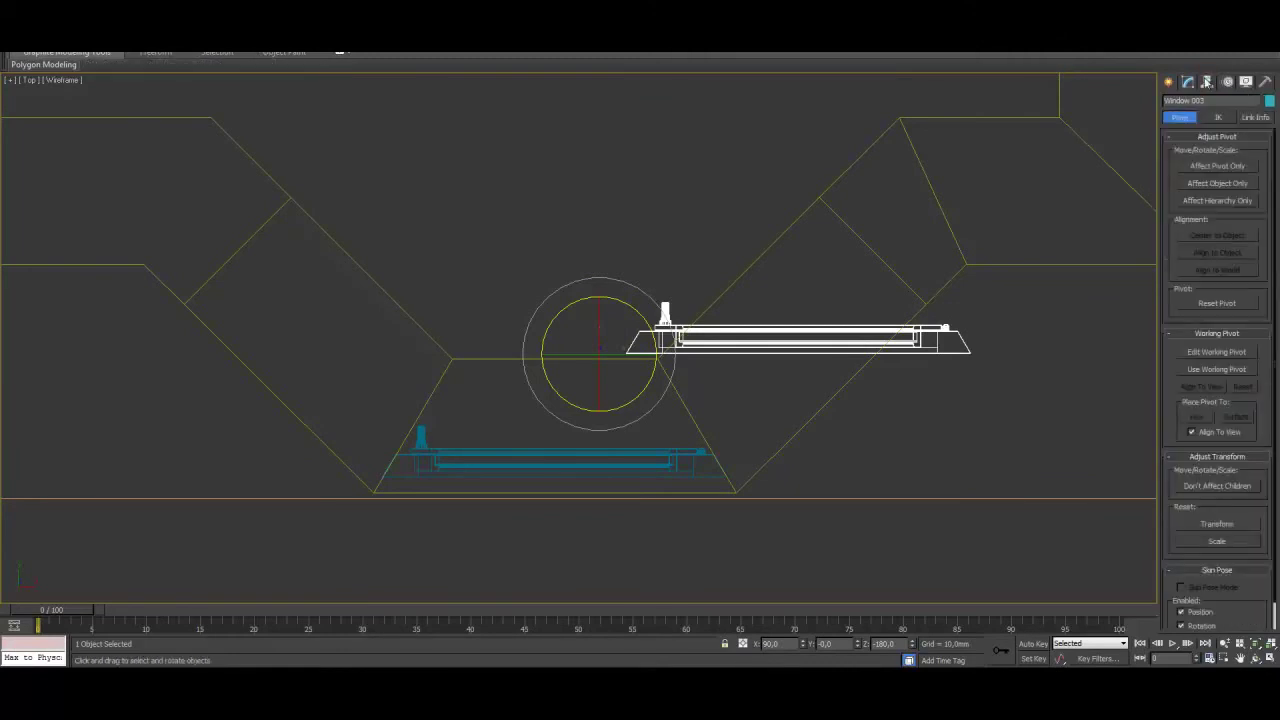
left_click(1215, 170)
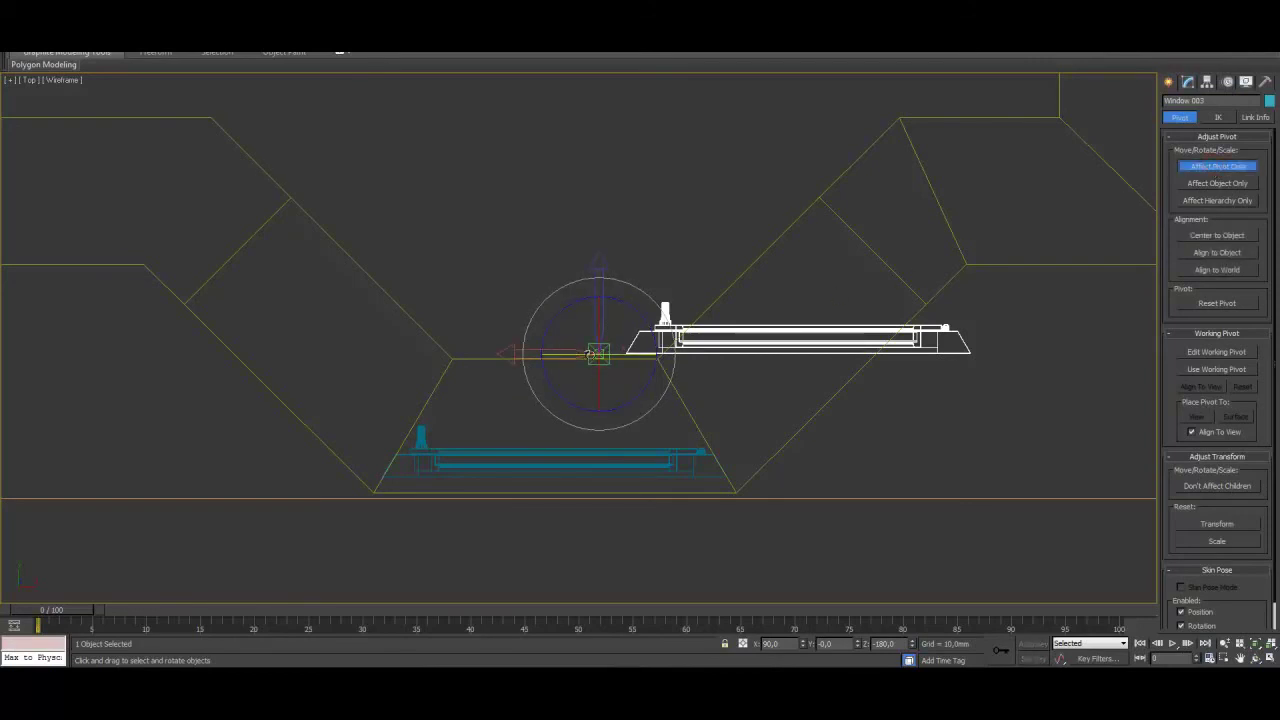
key("w")
left_click_drag(620, 336, 749, 235)
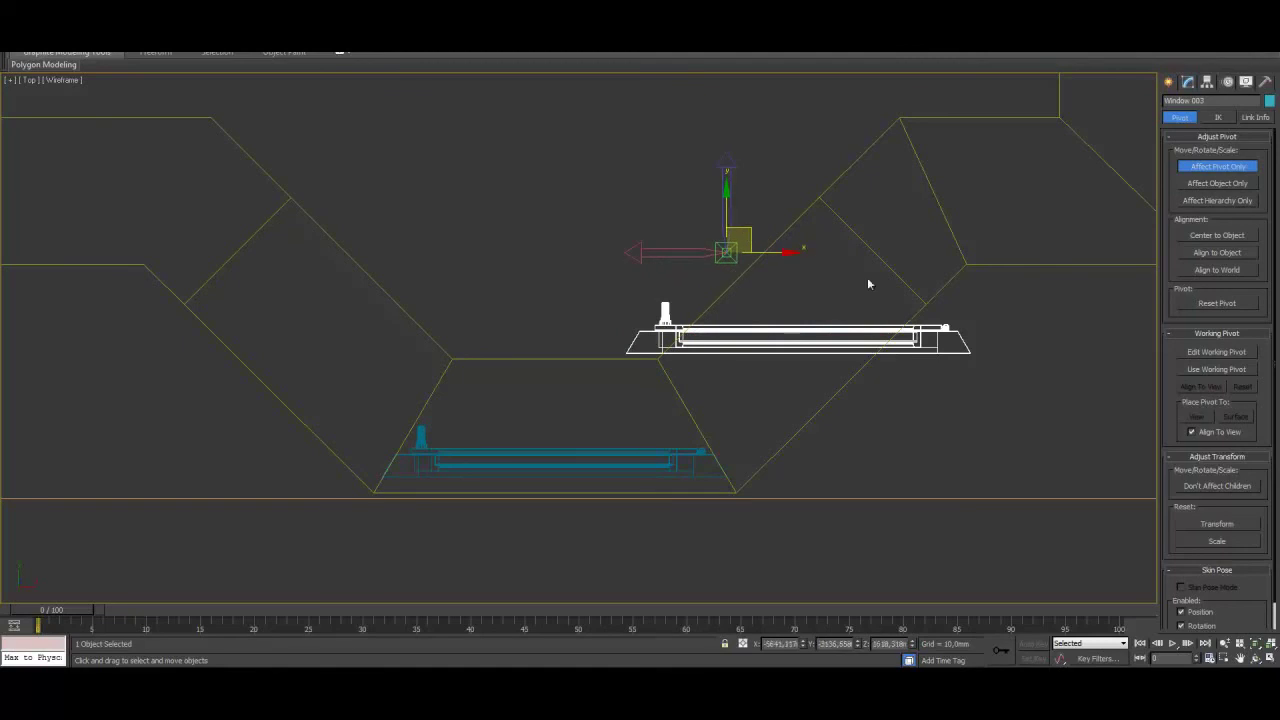
left_click(1236, 238)
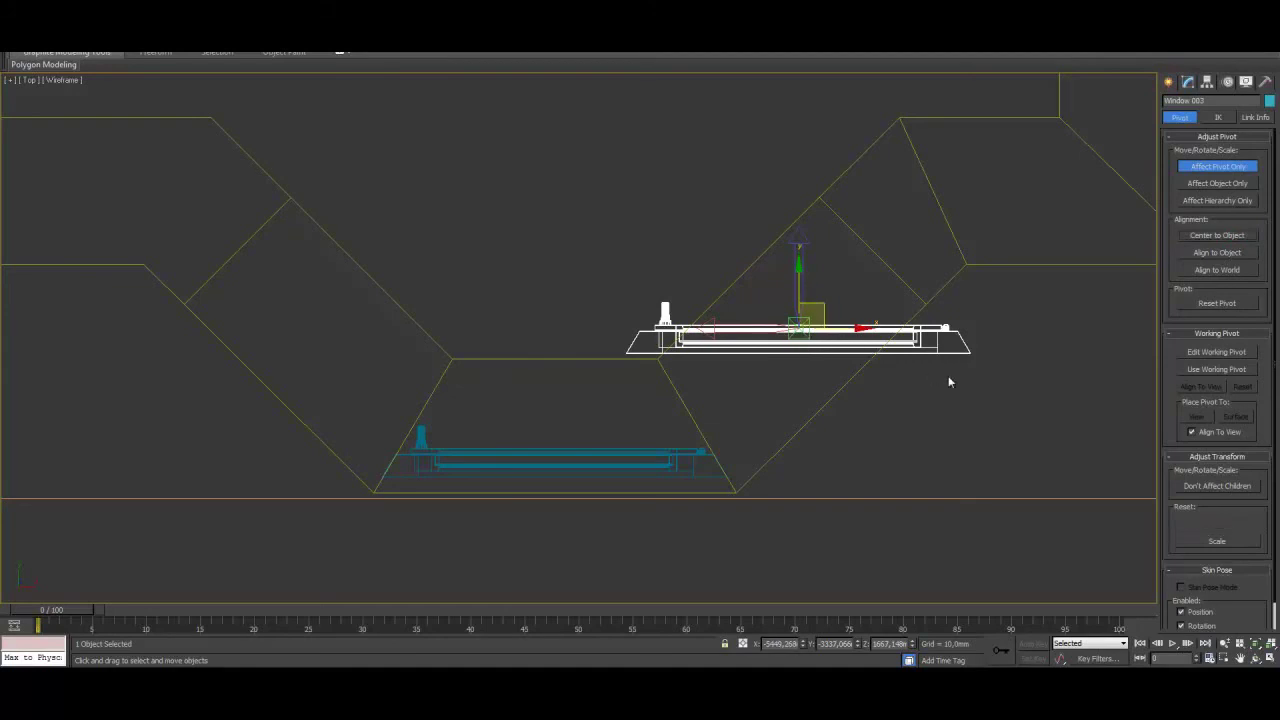
left_click(1244, 171)
Rotate the cloned window 45° and move it into the right-hand angled bay section against the middle window's end
key("e")
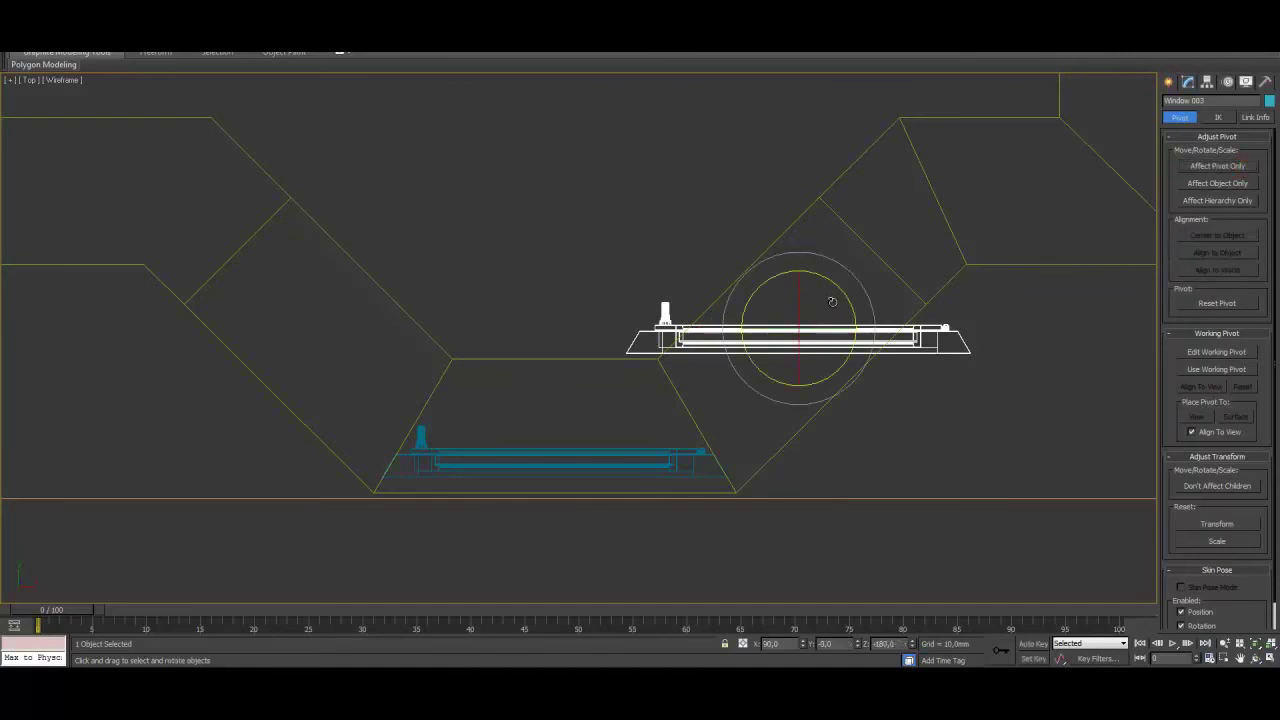
left_click_drag(844, 296, 822, 278)
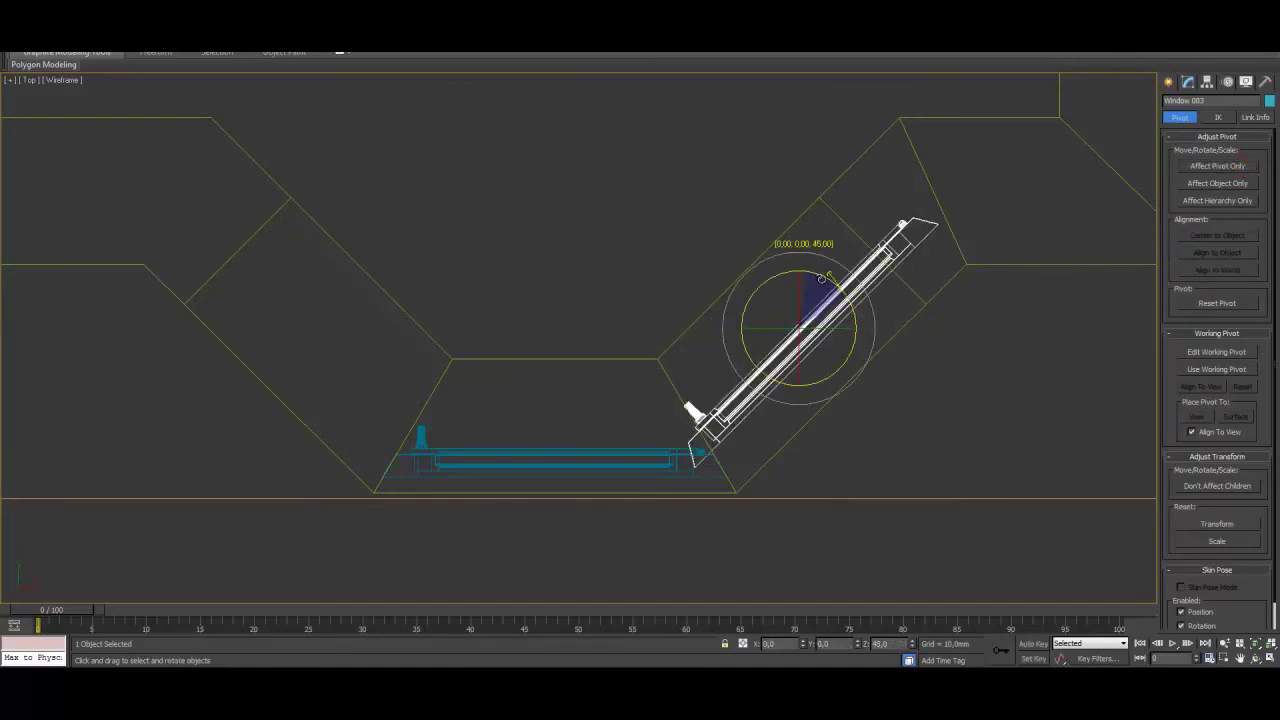
key("w")
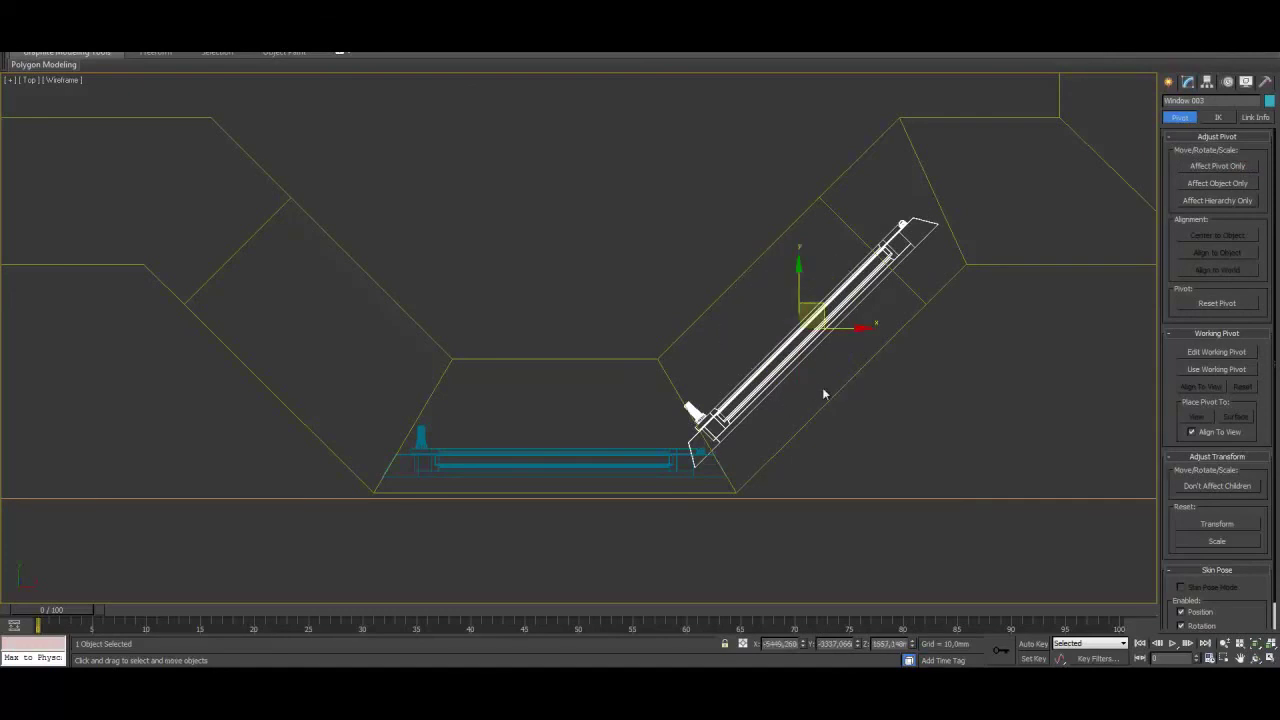
left_click_drag(824, 309, 850, 322)
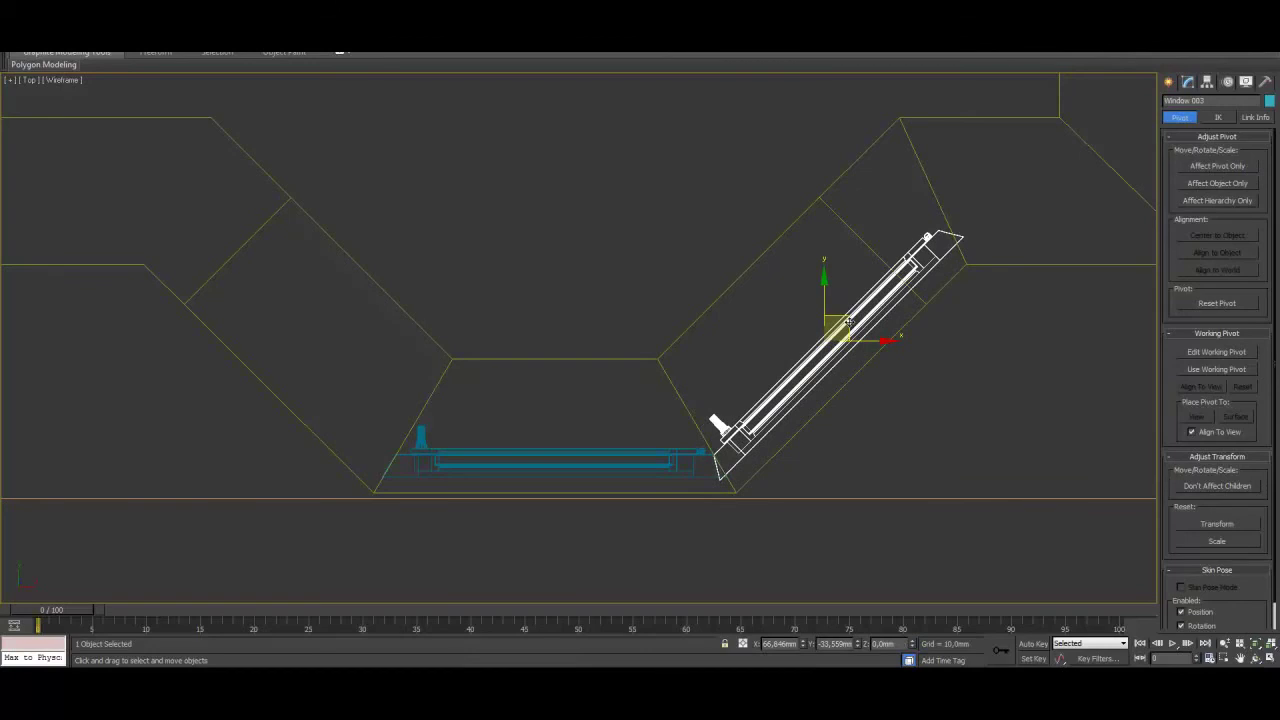
scroll(771, 468, "up", 4)
left_click_drag(621, 444, 630, 467)
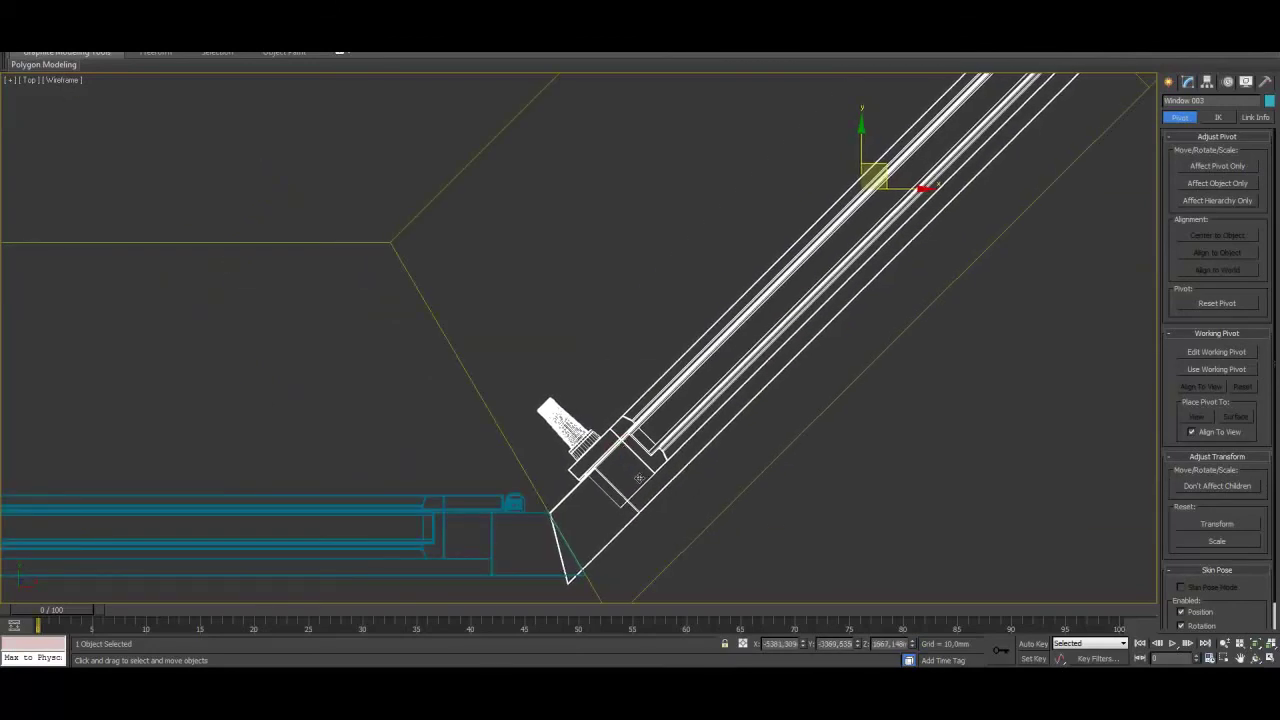
Move the outer corner vertices at the angled window's handle end to meet the slanted end of the middle window
middle_click_drag(630, 467, 652, 382)
left_click(1187, 82)
left_click(1183, 270)
left_click(594, 511)
left_click_drag(604, 494, 629, 469)
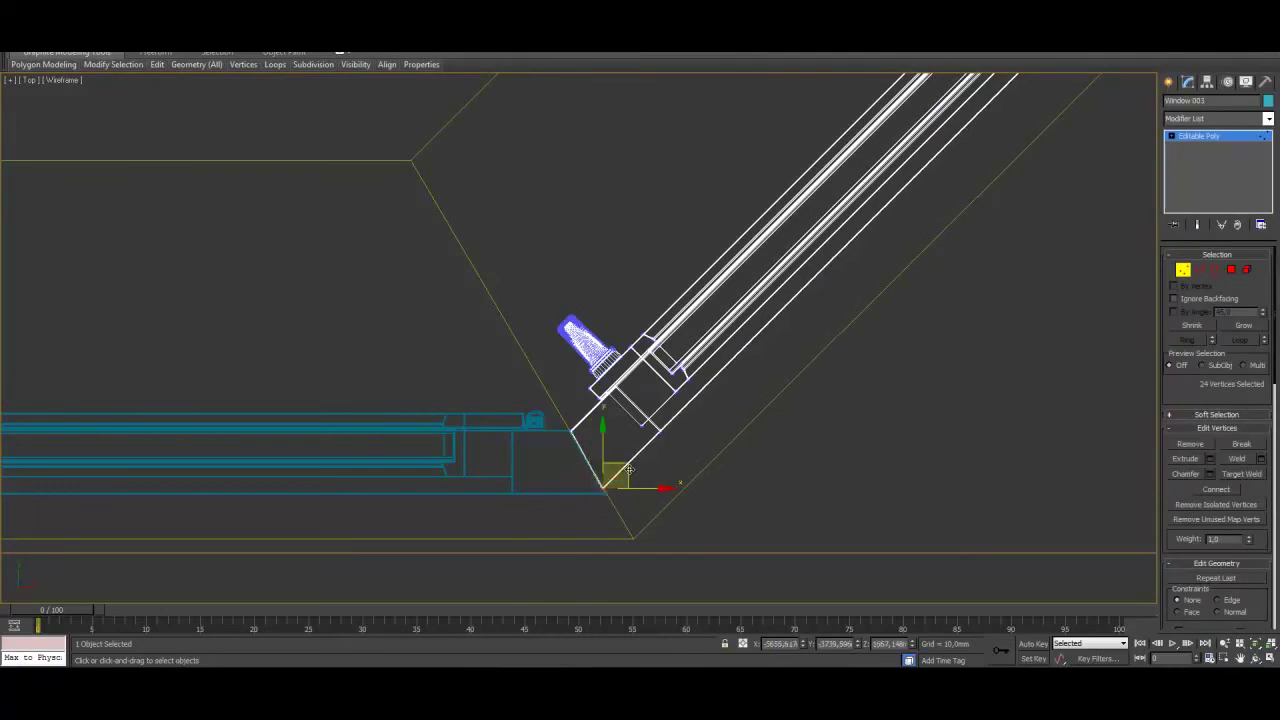
Shorten the angled window by moving its hinge-end vertices diagonally back toward the middle window
middle_click_drag(837, 363, 927, 387)
left_click_drag(960, 405, 659, 130)
left_click_drag(797, 241, 716, 324)
right_click(716, 324)
middle_click_drag(738, 347, 813, 253)
scroll(813, 252, "down", 3)
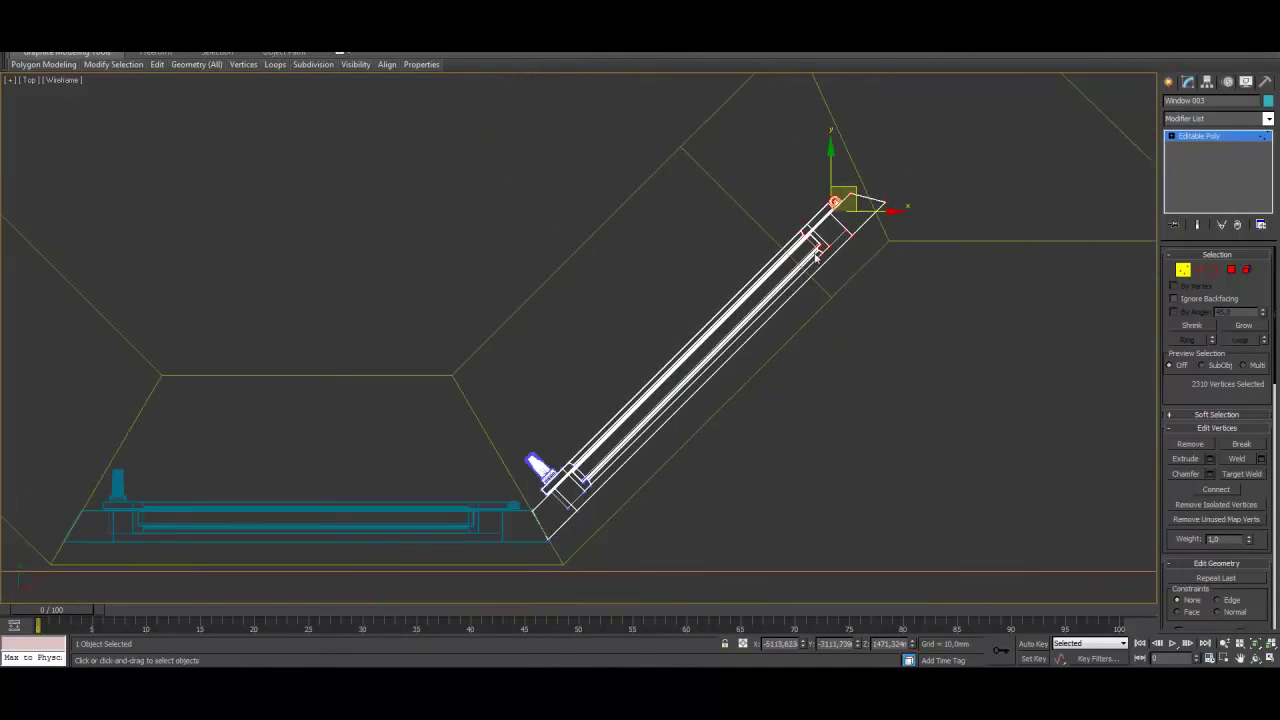
left_click_drag(843, 197, 798, 244)
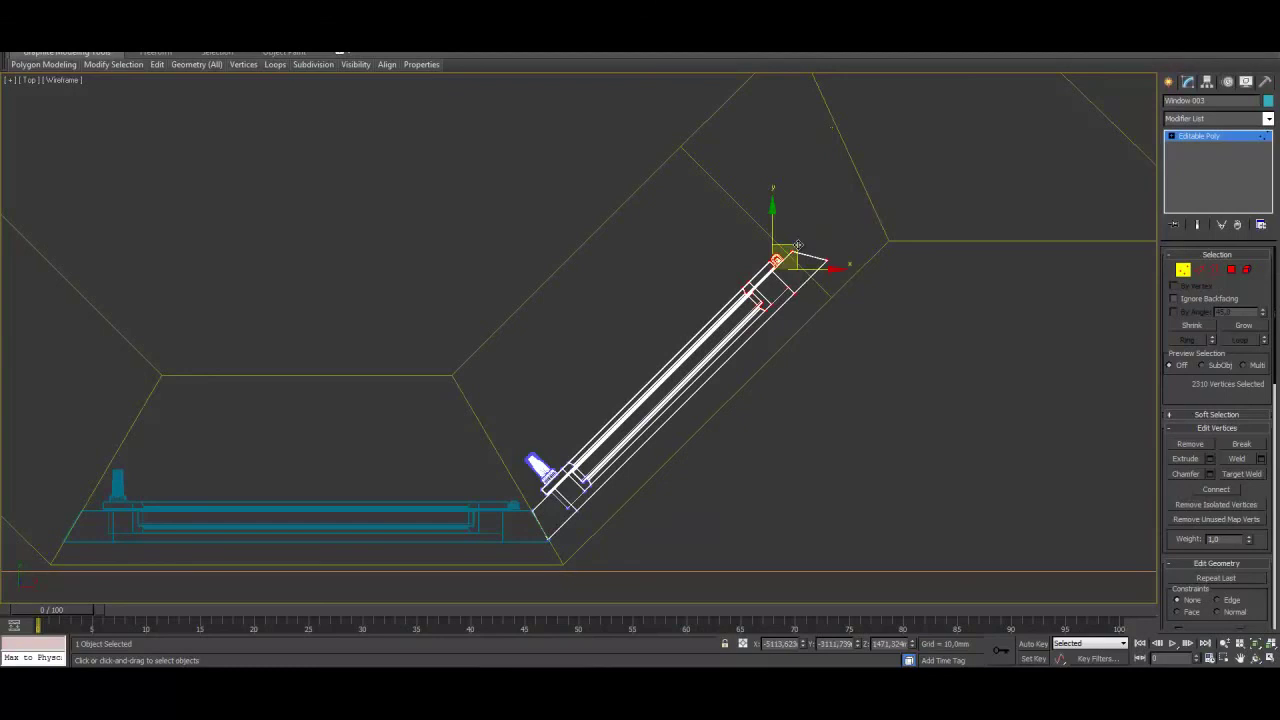
left_click(1184, 272)
Try to shift the whole angled window outward to the bay wall's outer edge
left_click_drag(713, 327, 732, 347)
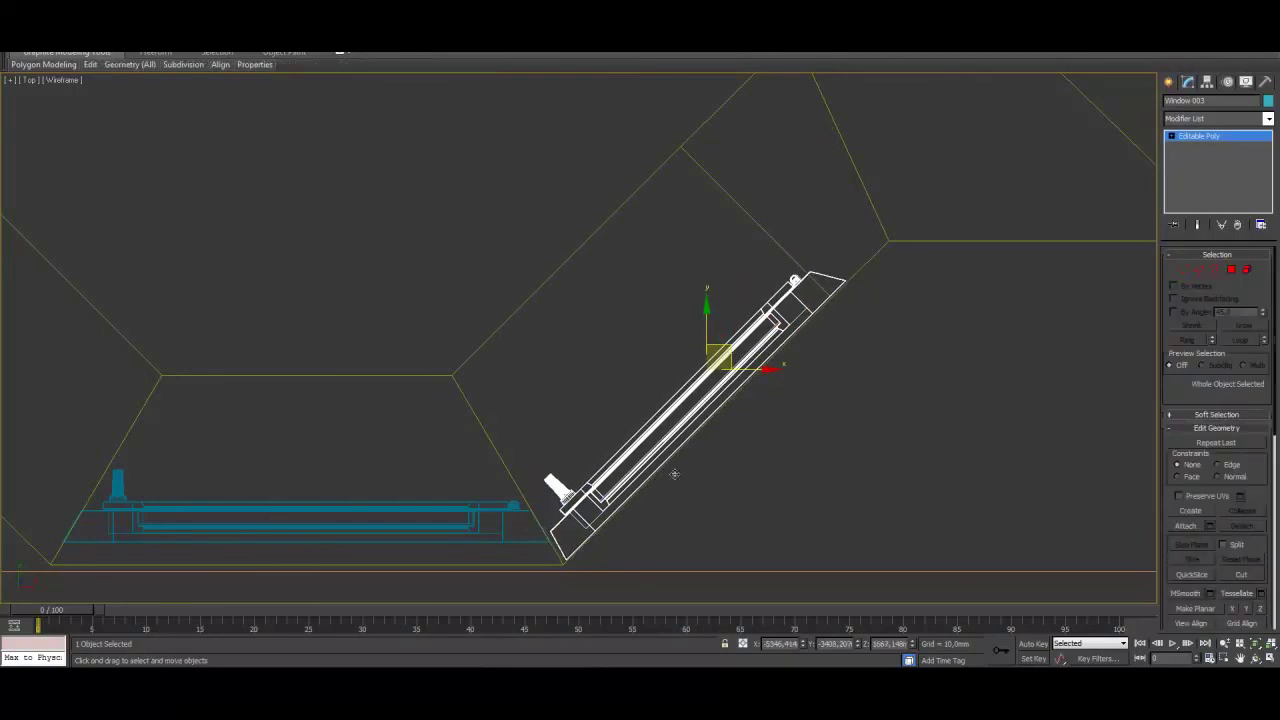
scroll(650, 502, "up", 4)
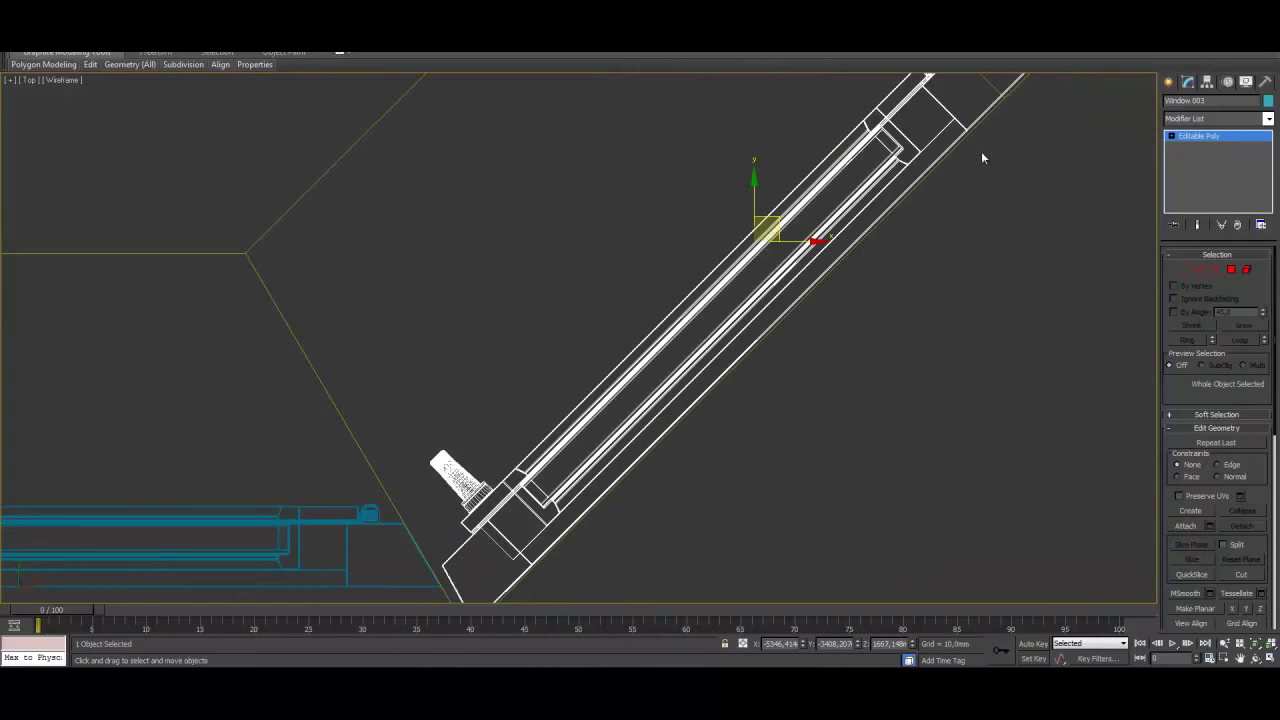
scroll(714, 309, "down", 4)
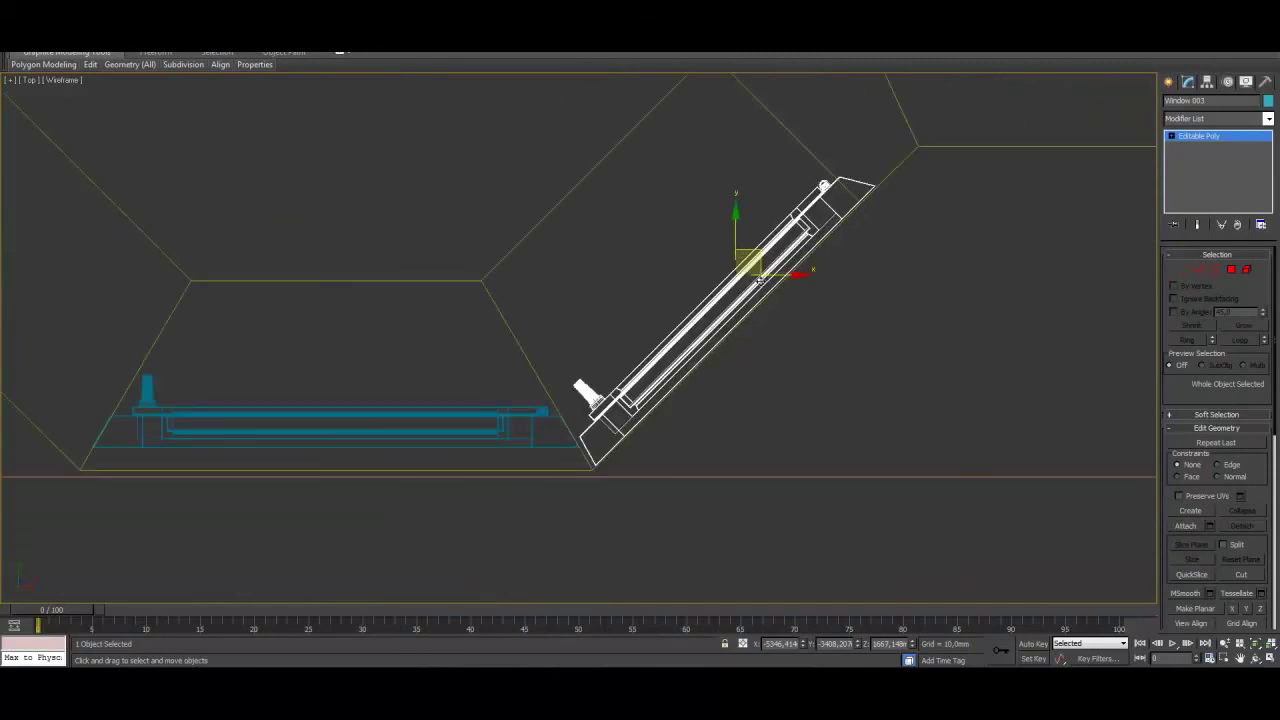
key("ctrl+z")
Mirror the angled window on the X axis as an instance and move it into the opposite angled bay section
middle_click_drag(537, 369, 731, 401)
scroll(750, 402, "down", 2)
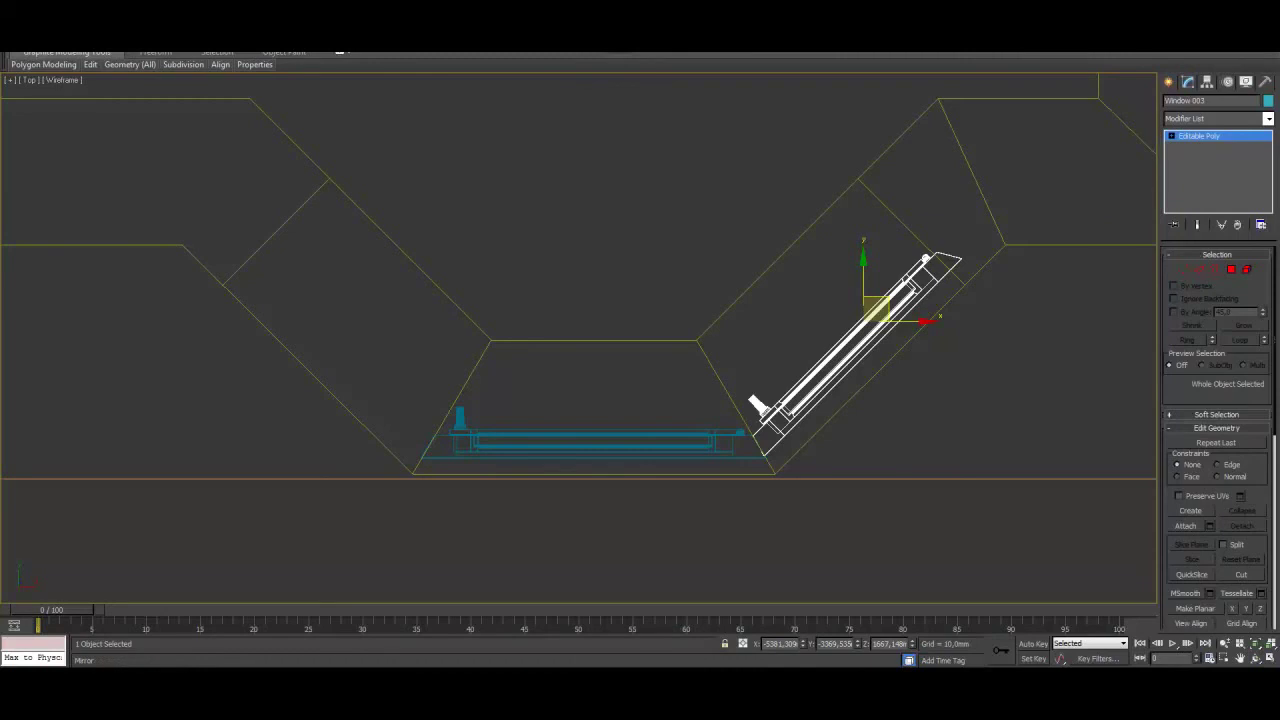
left_click(618, 38)
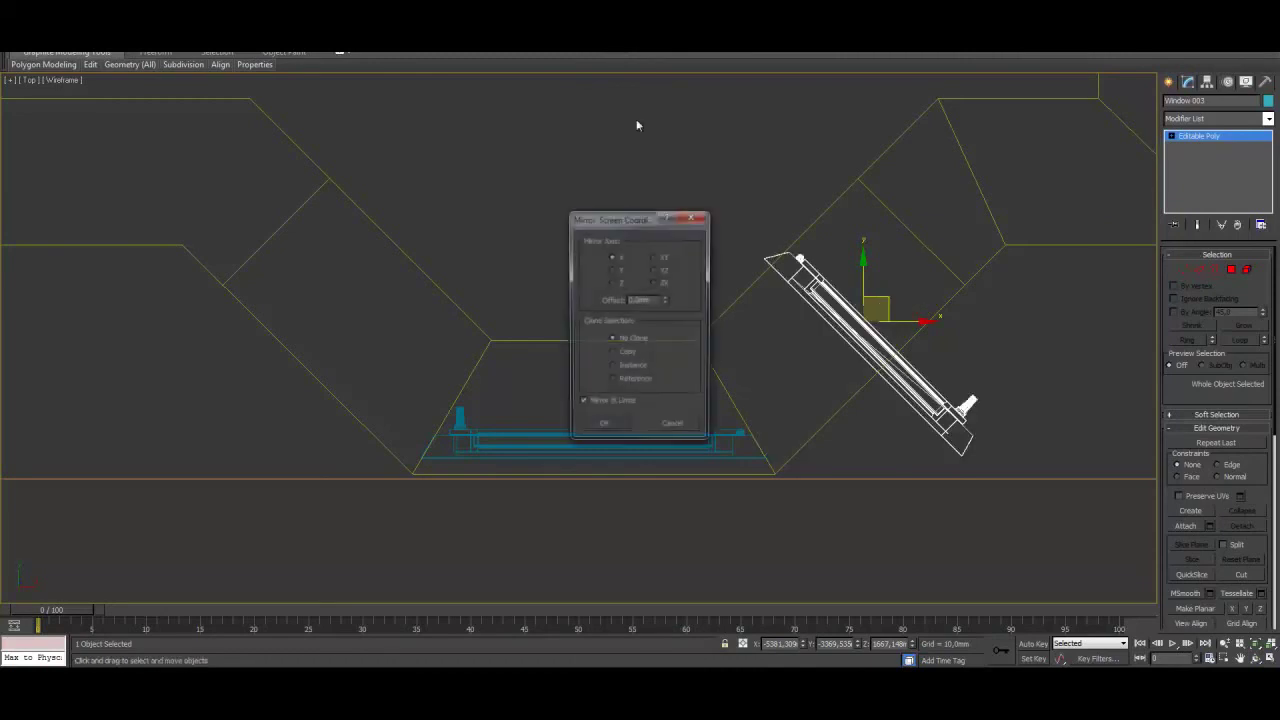
left_click(612, 368)
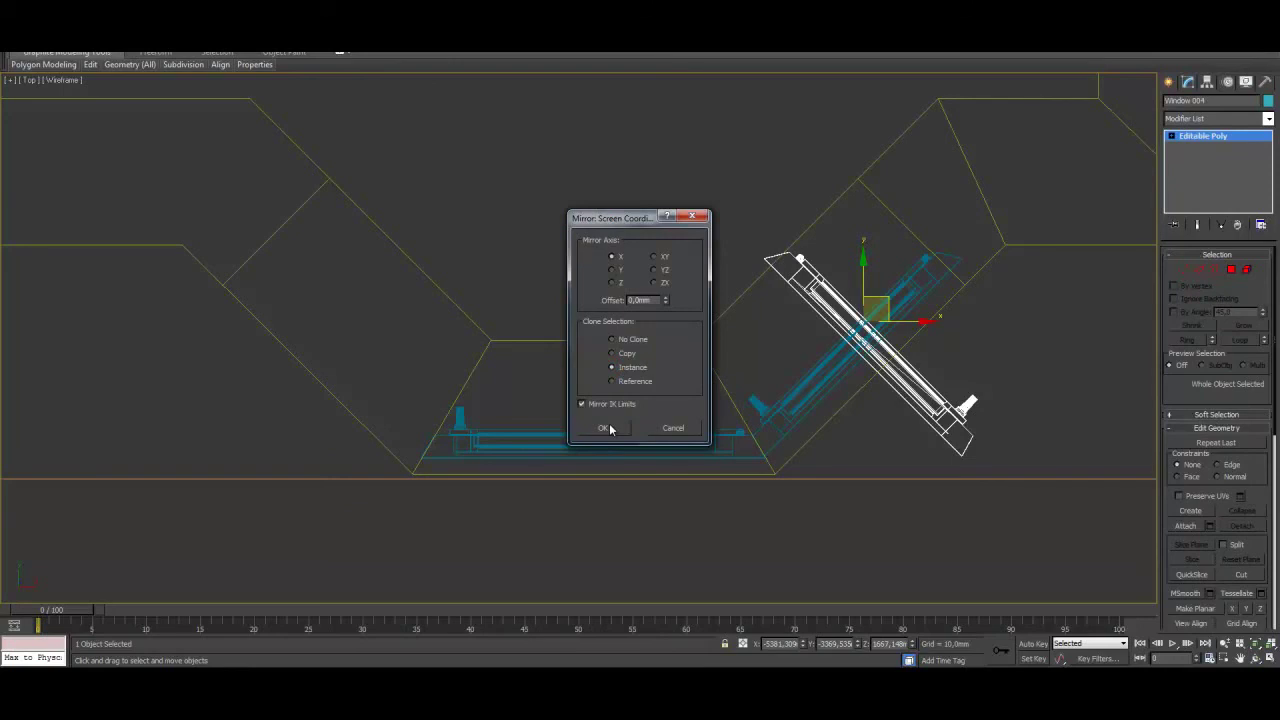
left_click_drag(666, 301, 676, 121)
left_click(602, 427)
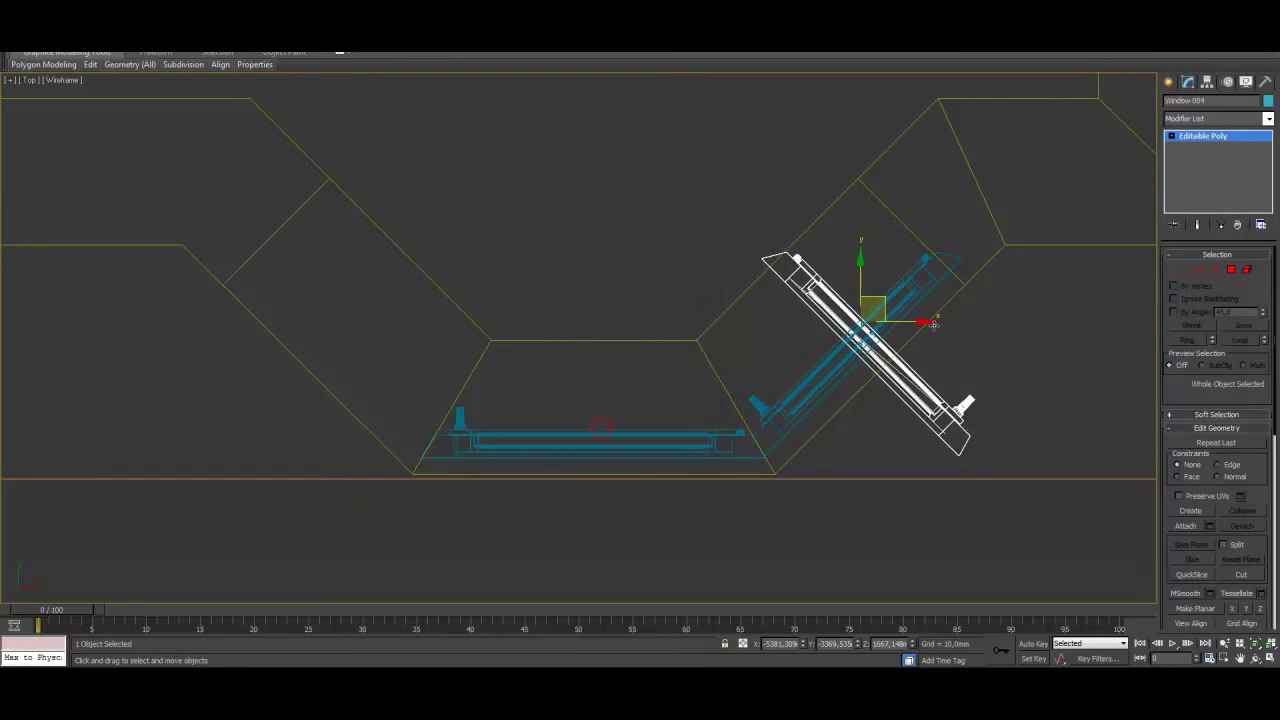
left_click_drag(910, 320, 377, 353)
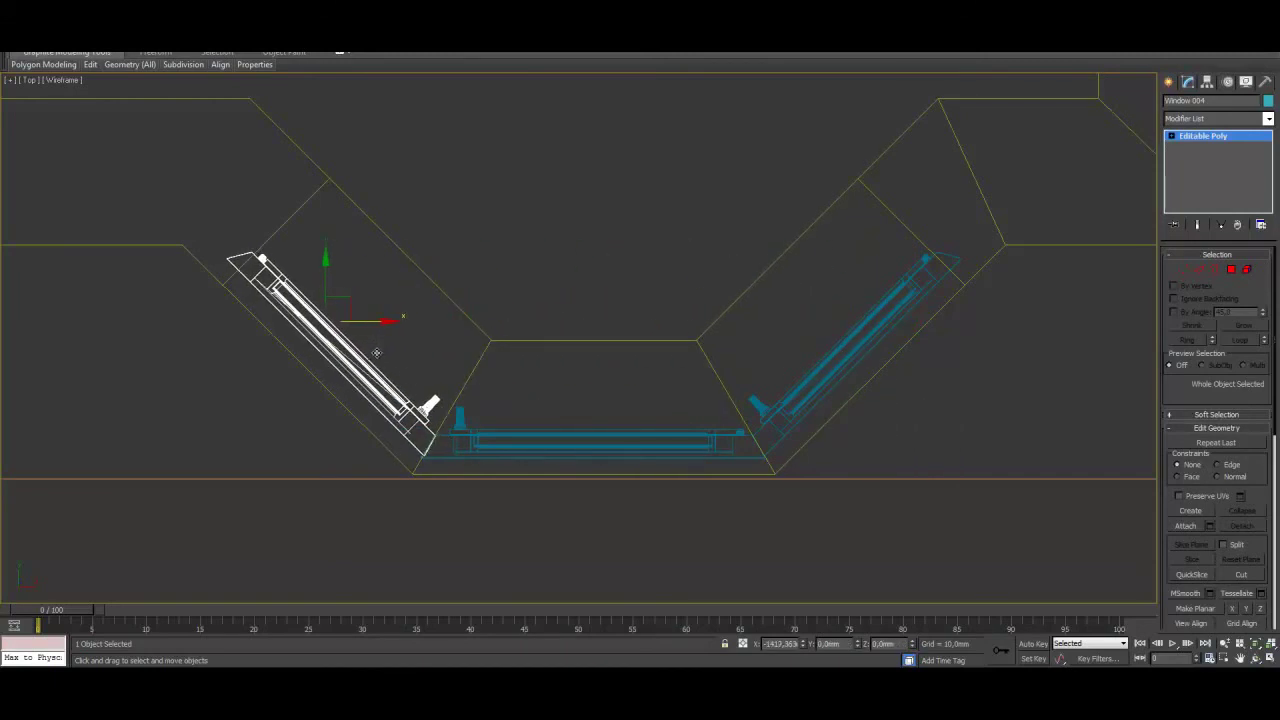
scroll(391, 443, "up", 5)
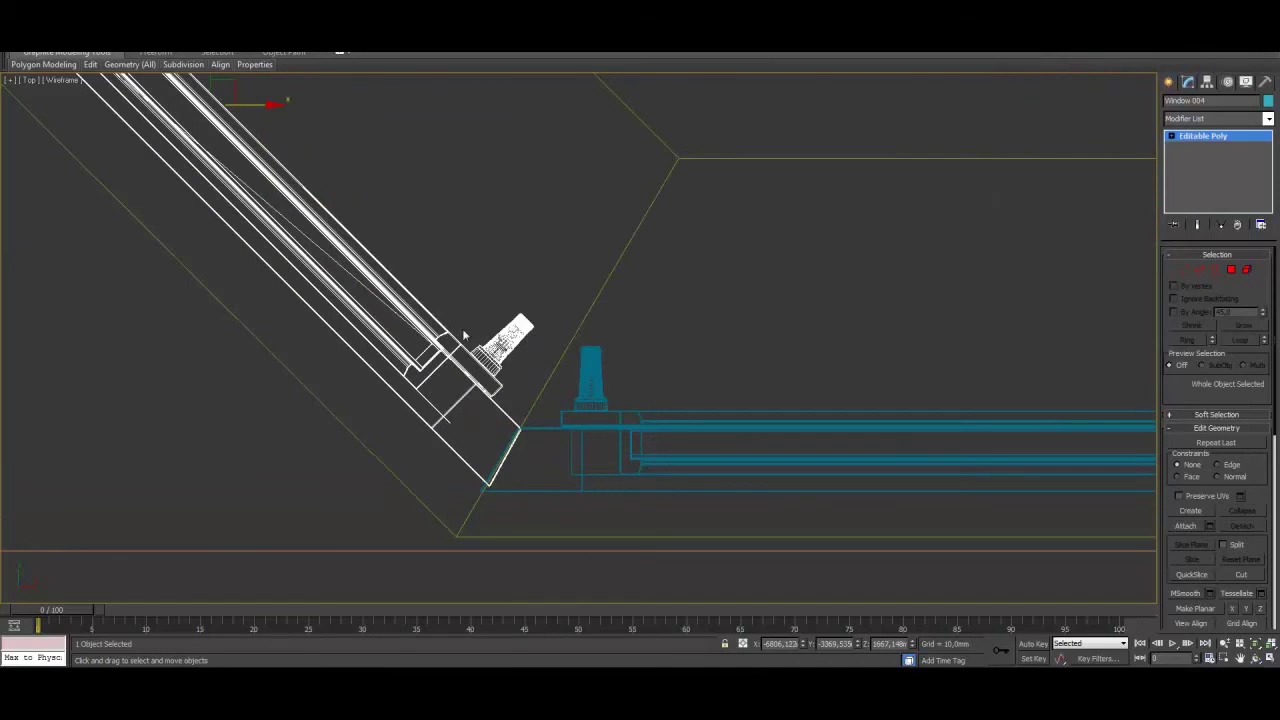
Nudge the mirrored angled window slightly along X to fit against the middle window and inspect the bay from inside
left_click_drag(451, 344, 450, 346)
middle_click_drag(639, 215, 620, 340)
scroll(629, 284, "down", 3)
key("alt+w")
right_click(743, 457)
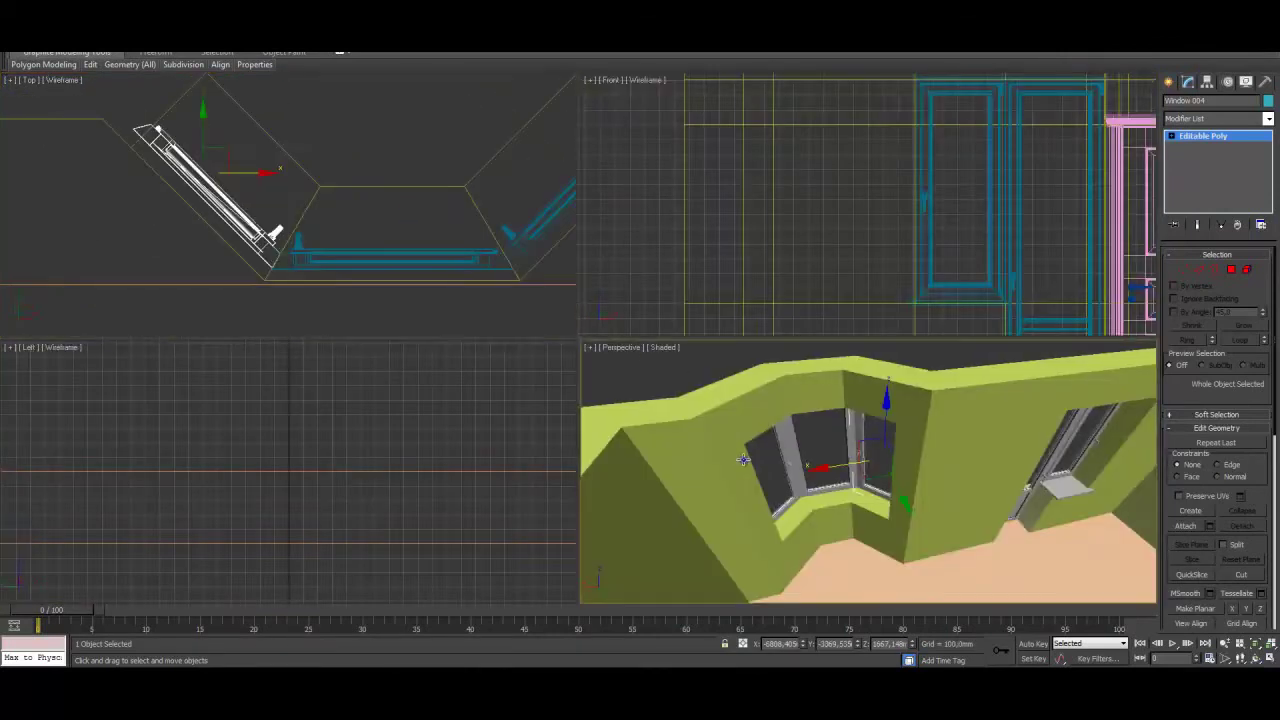
key("alt+w")
middle_click_drag(743, 458, 722, 378, "alt")
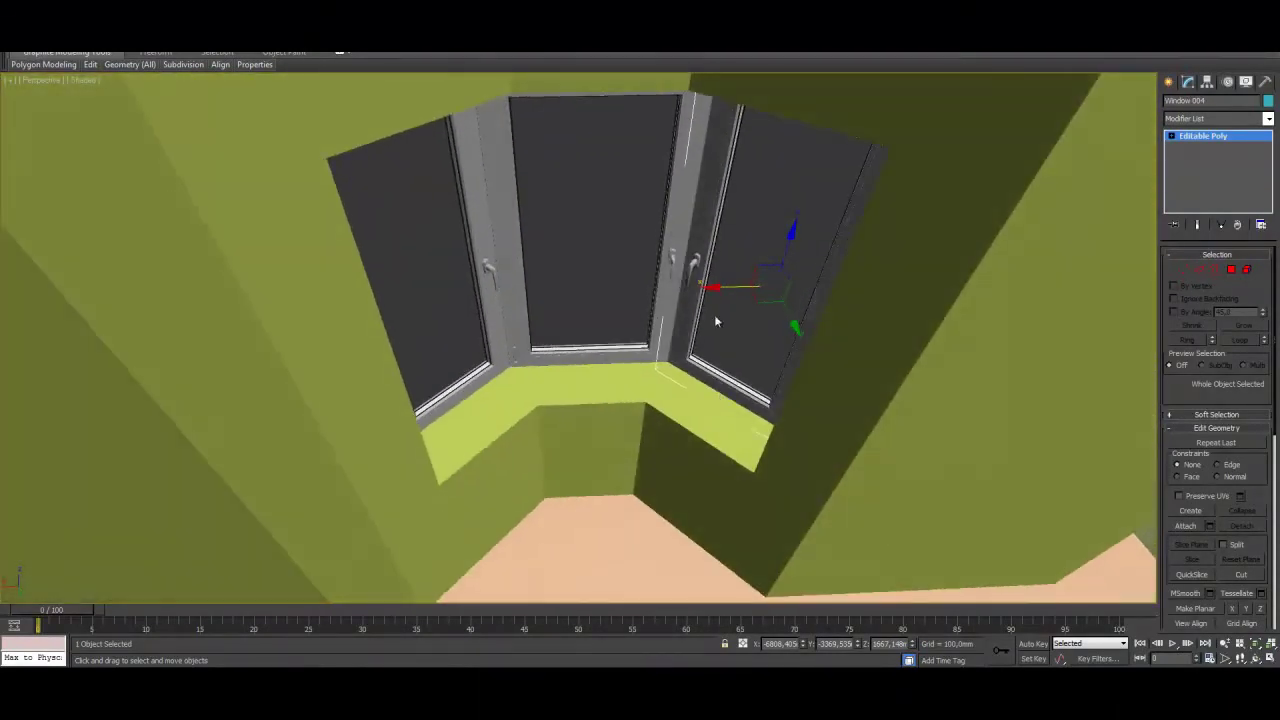
middle_click_drag(708, 262, 680, 323)
scroll(736, 349, "up", 3)
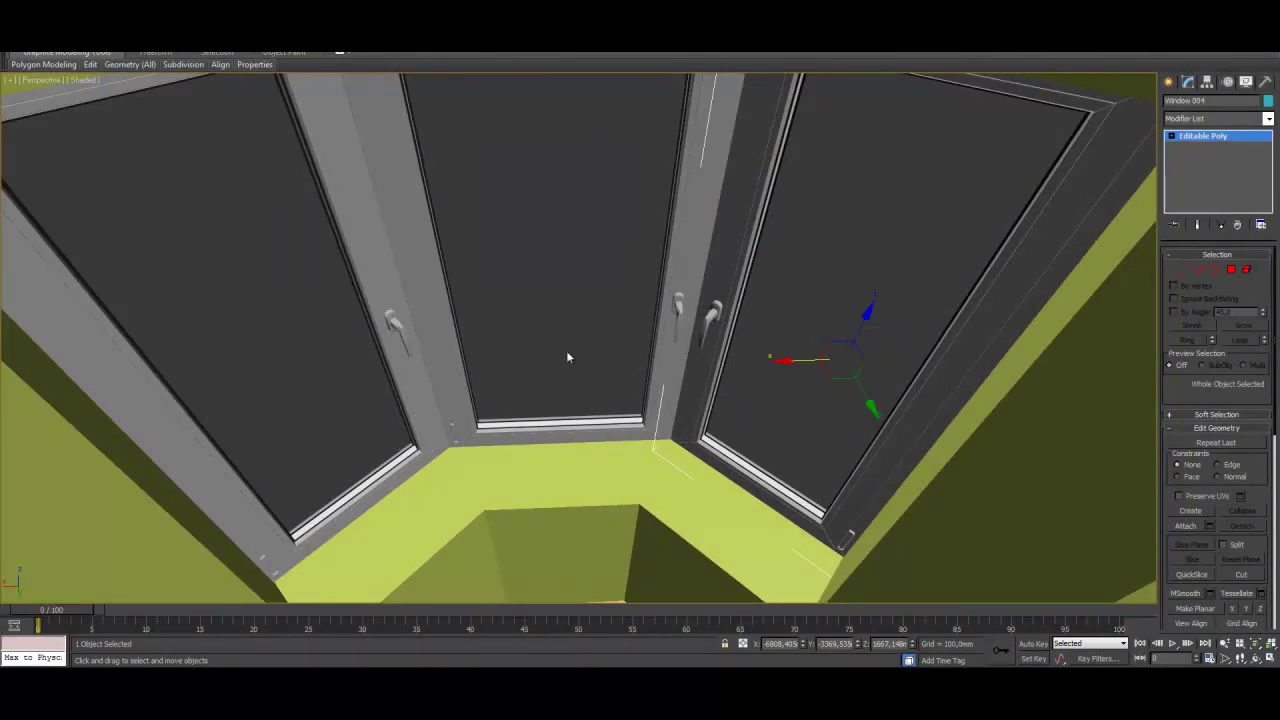
Delete the whole handle element from the instanced angled window
left_click(1247, 269)
left_click(715, 330)
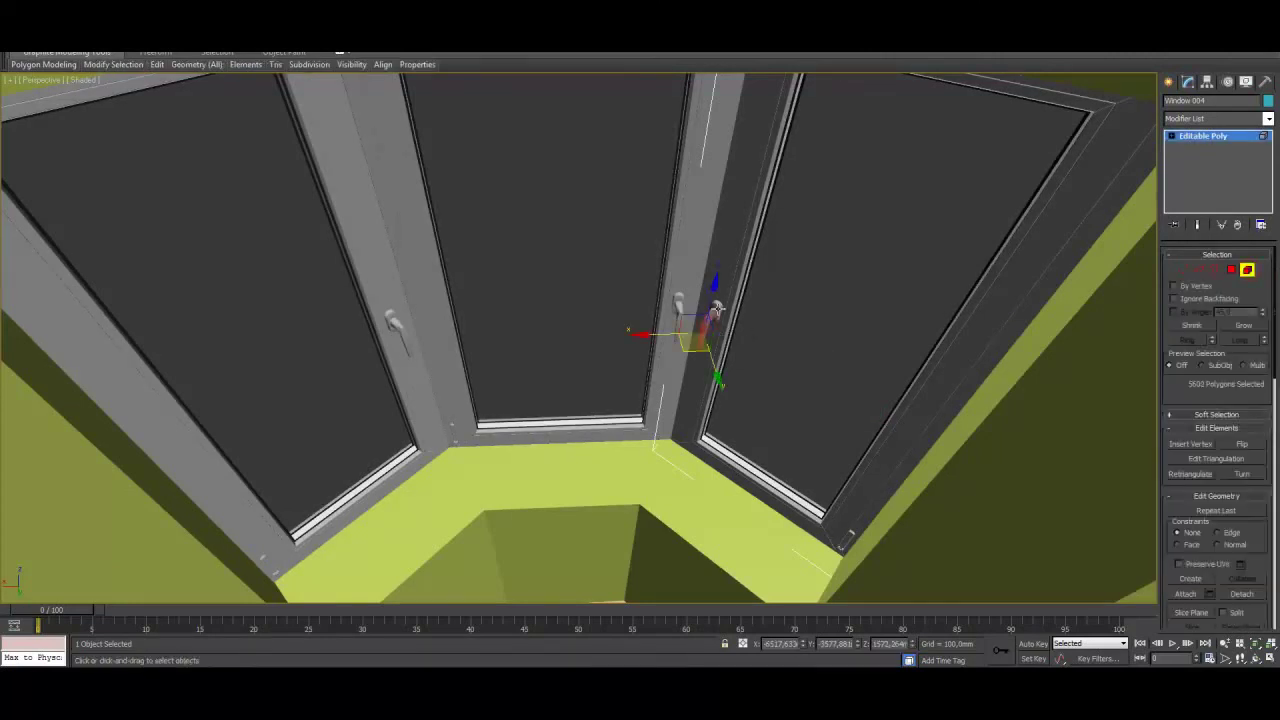
left_click(784, 362)
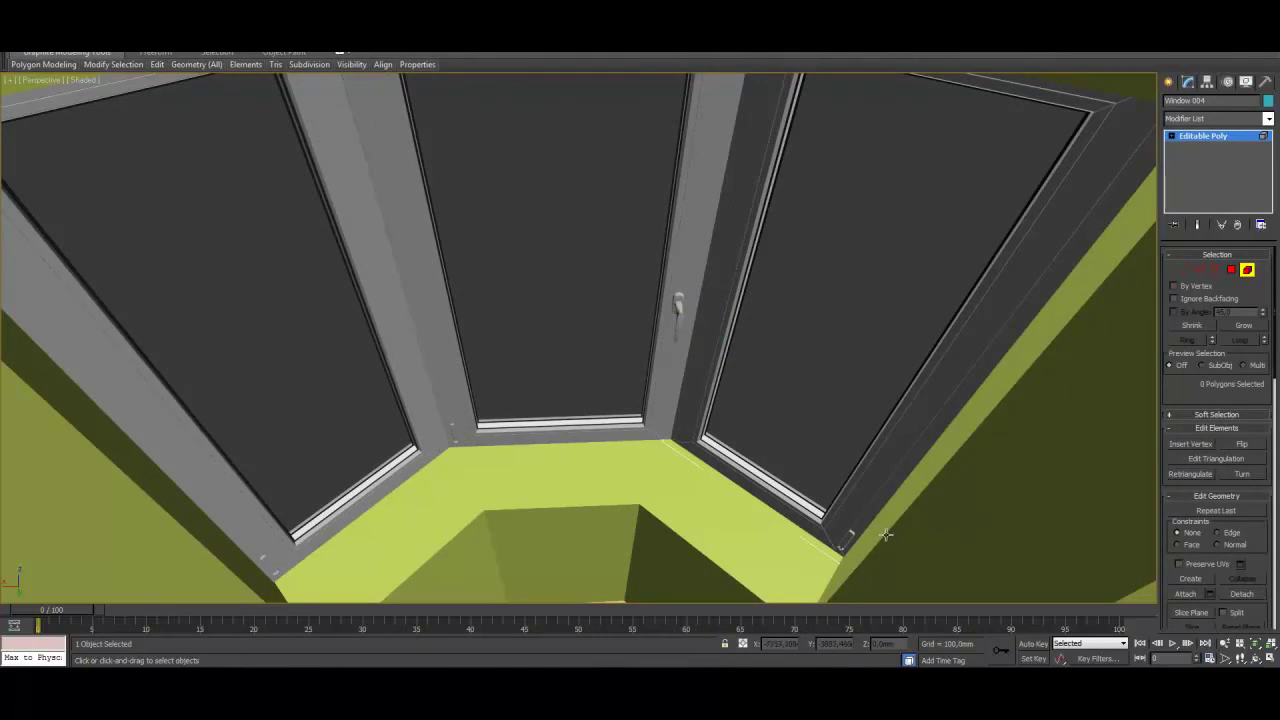
Delete the lower and upper hinge elements from the outer end of the instanced angled window
left_click(843, 546)
left_click(841, 549, "ctrl")
key("Delete")
left_click(842, 554)
key("Delete")
middle_click_drag(1049, 256, 984, 142)
left_click(984, 142)
key("Delete")
middle_click_drag(775, 288, 654, 356, "alt")
scroll(653, 354, "down", 2)
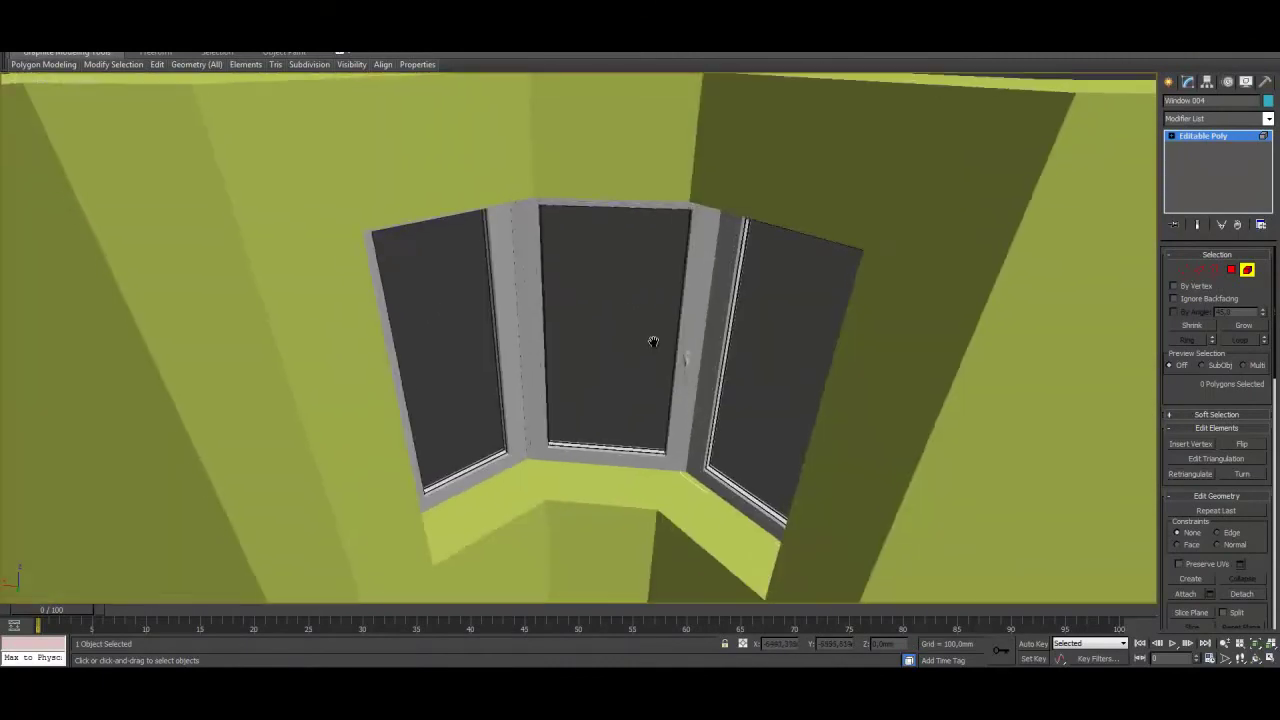
scroll(653, 353, "down", 10)
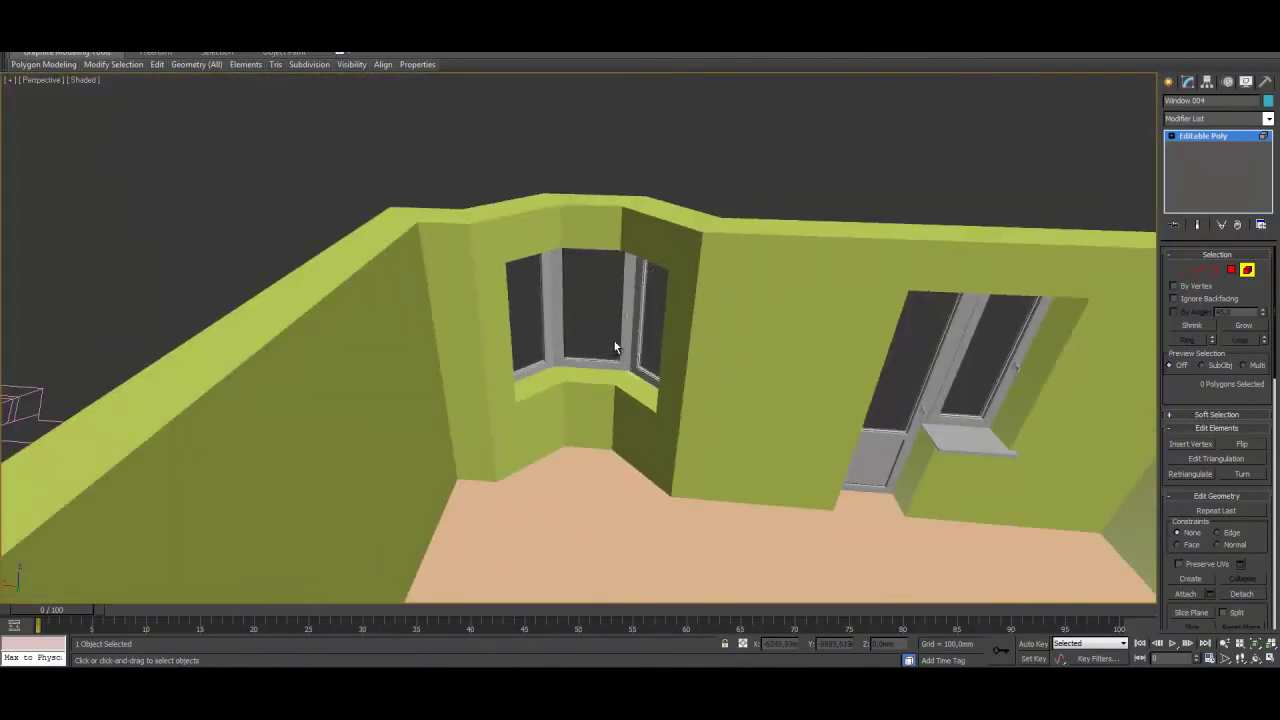
Start a windowsill outline with the Line tool in plan, with a side lip about 45 mm long and an overhang along the three inner bay walls
key("alt+w")
right_click(349, 217)
key("alt+w")
middle_click_drag(590, 233, 466, 298)
scroll(466, 298, "down", 2)
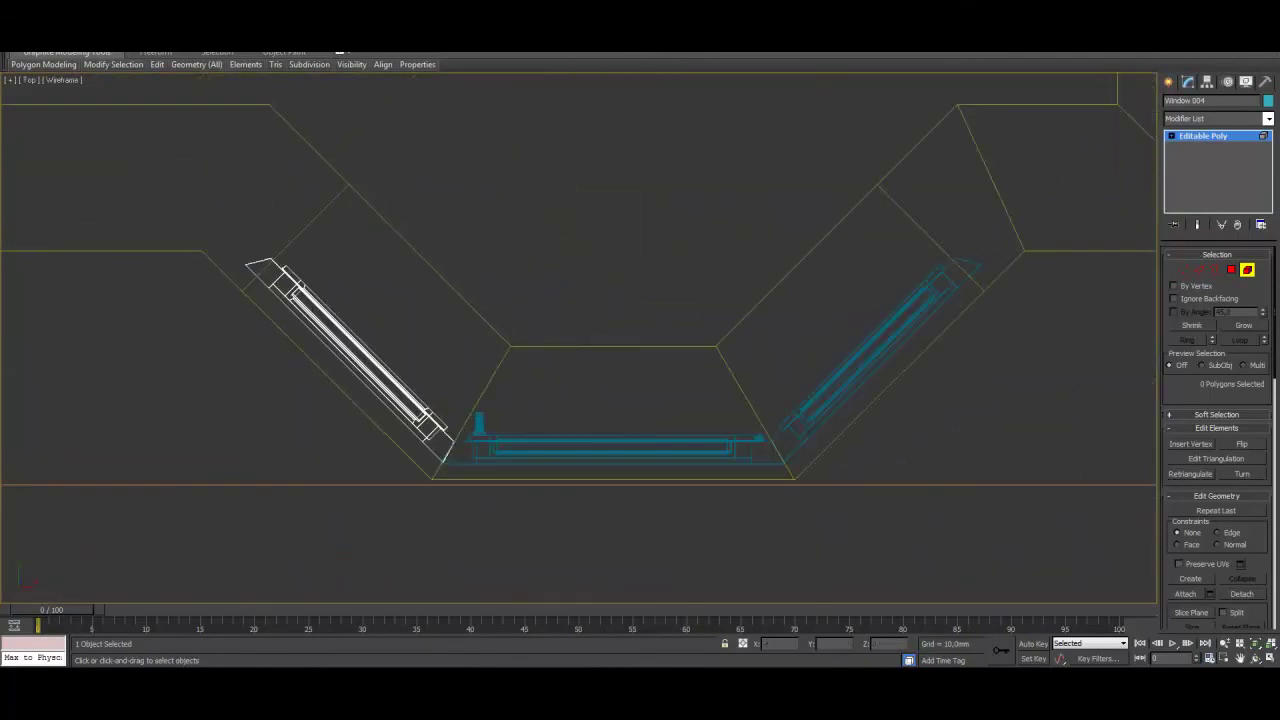
left_click(1250, 271)
left_click(1168, 82)
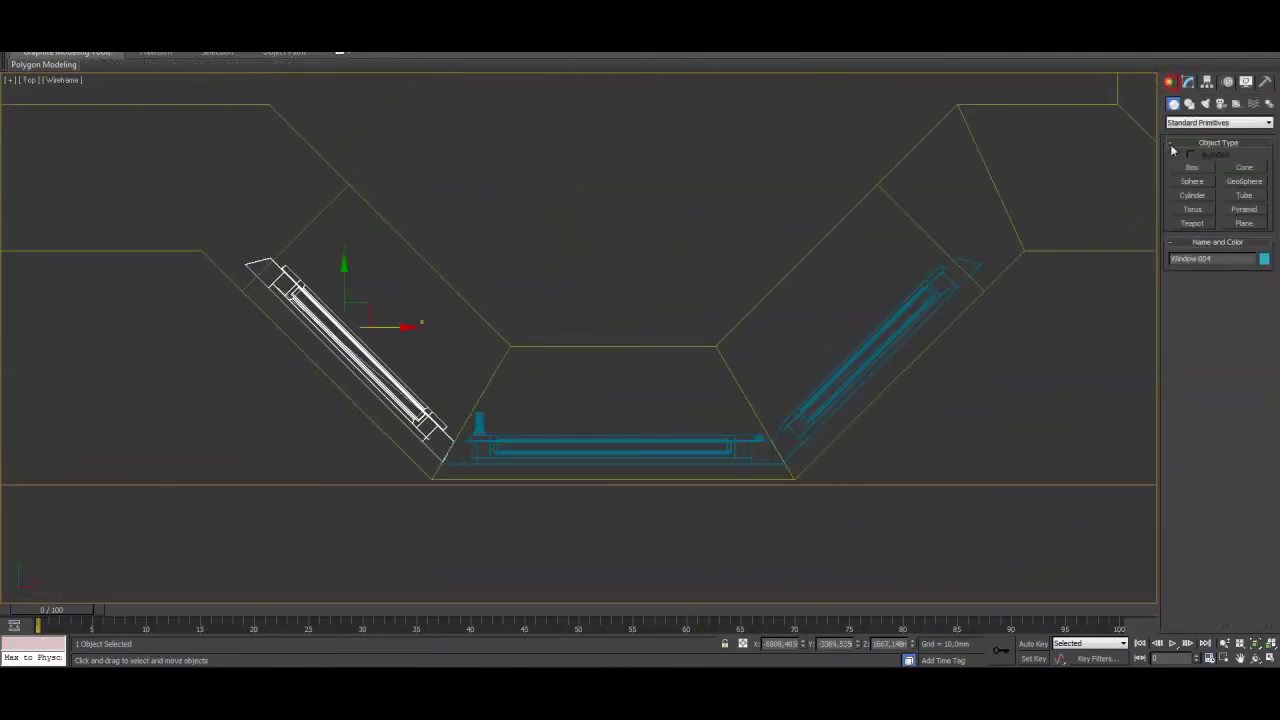
left_click(1189, 103)
left_click(1192, 178)
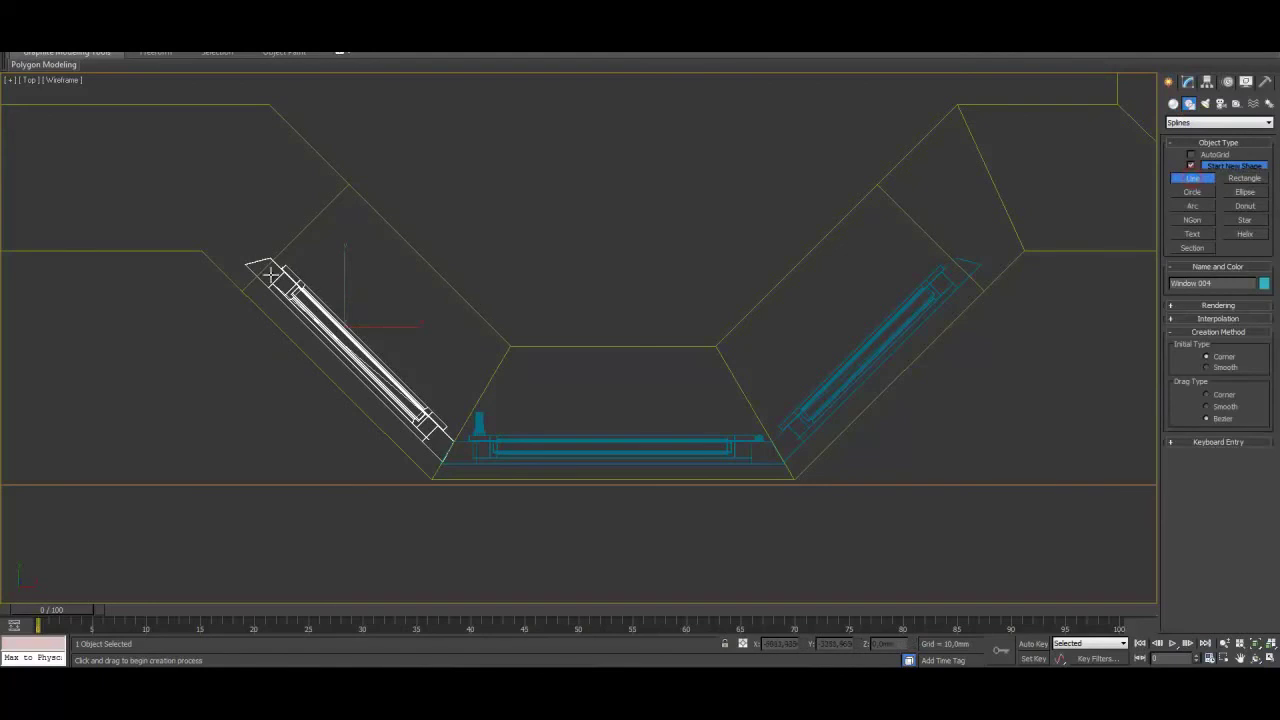
left_click(333, 176)
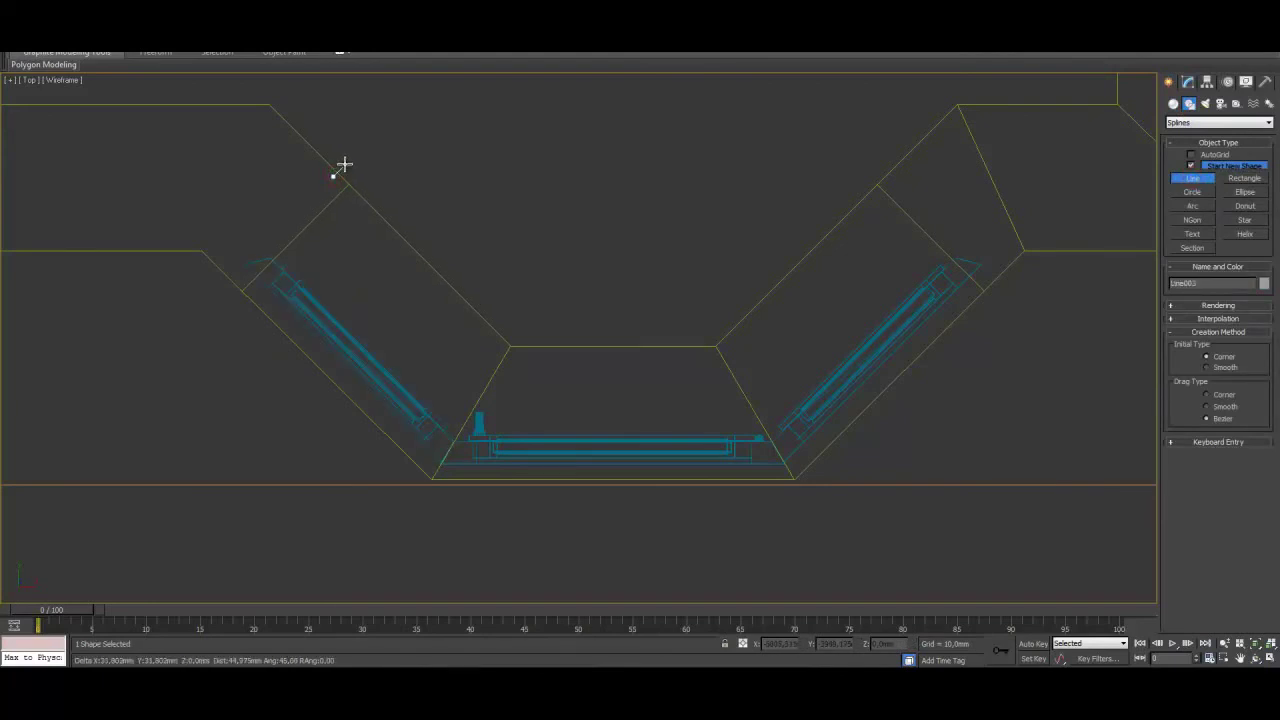
left_click(514, 334)
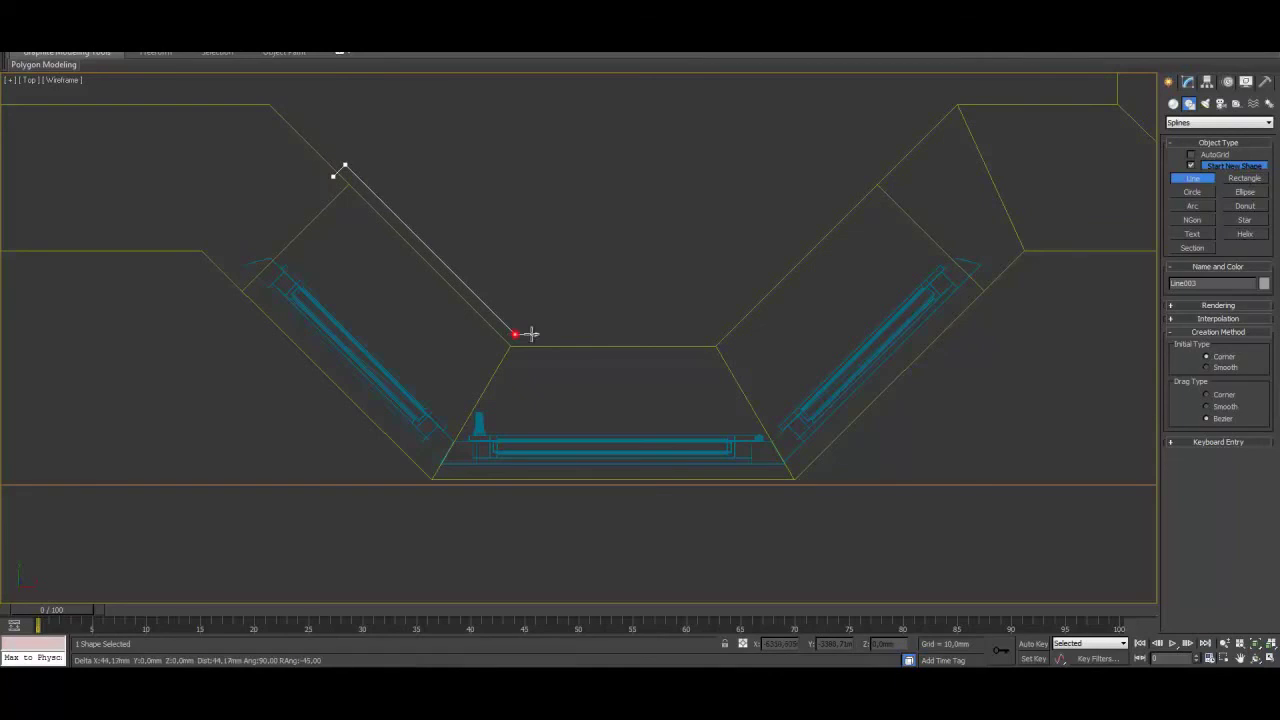
left_click(711, 334)
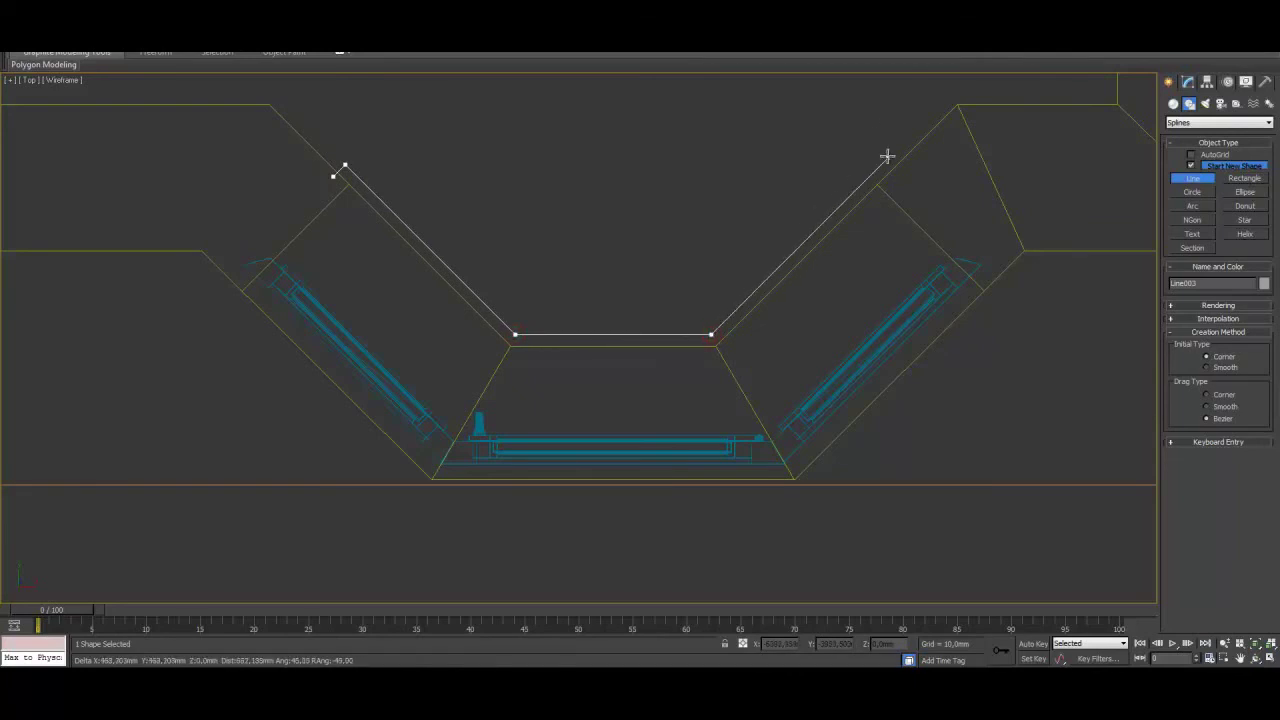
left_click(880, 165)
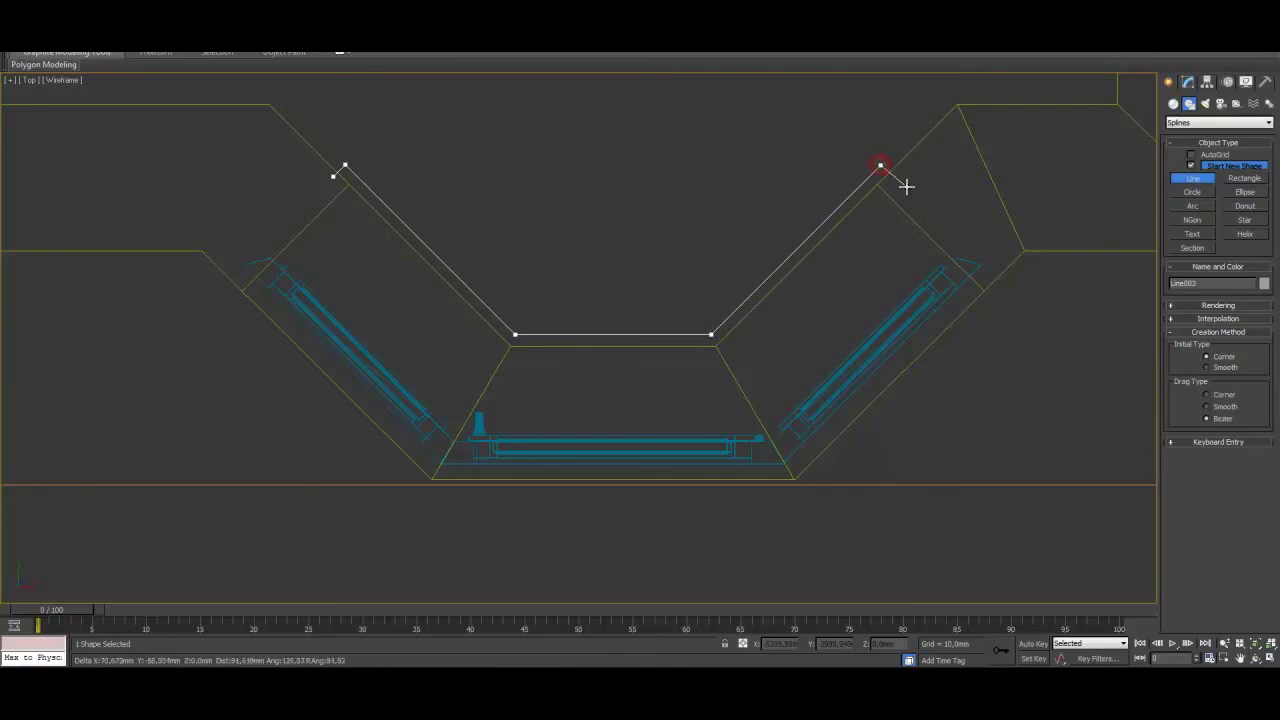
Continue the sill outline along the opening's far end and the bay's three outer wall edges, closing the spline at its start point
left_click(991, 274)
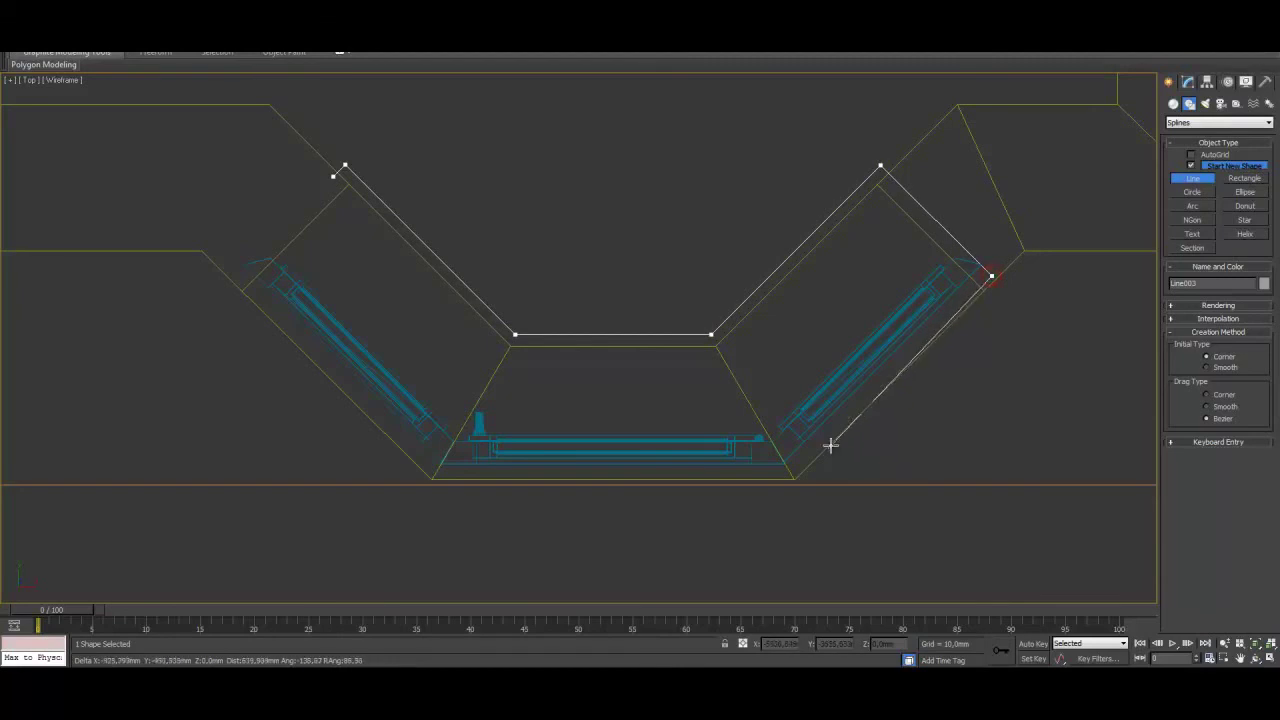
left_click(791, 474)
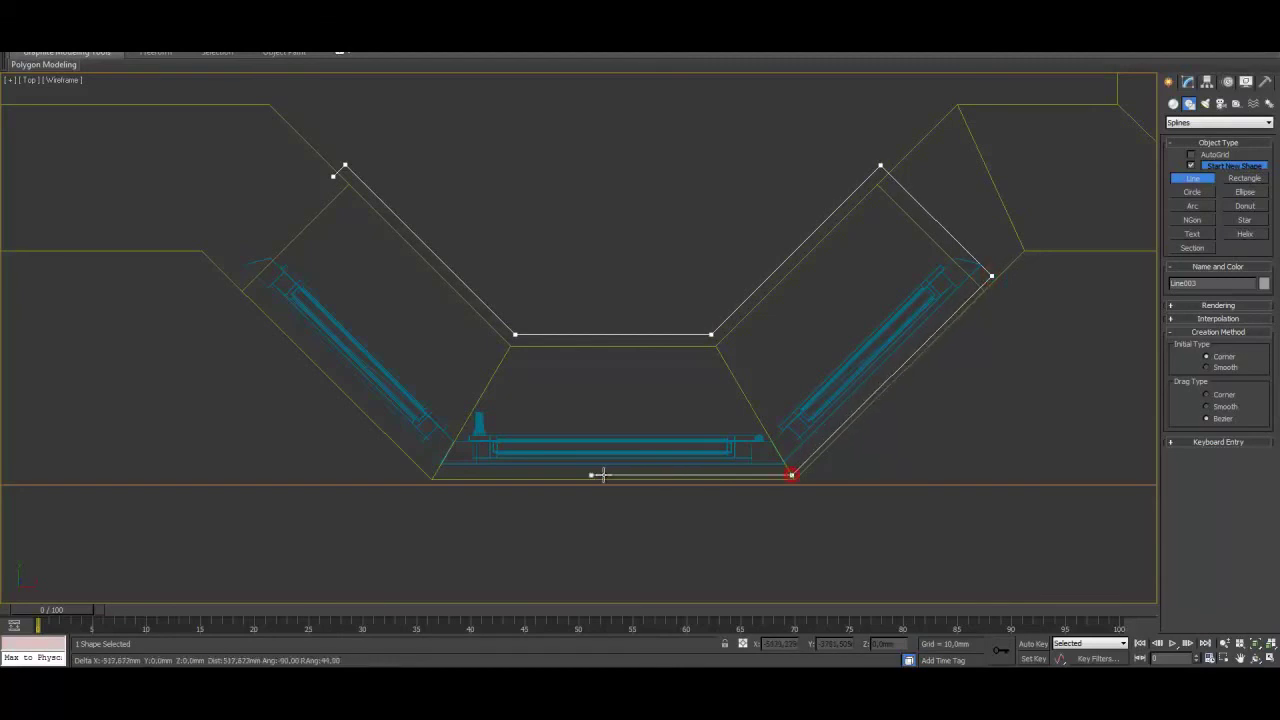
left_click(435, 474)
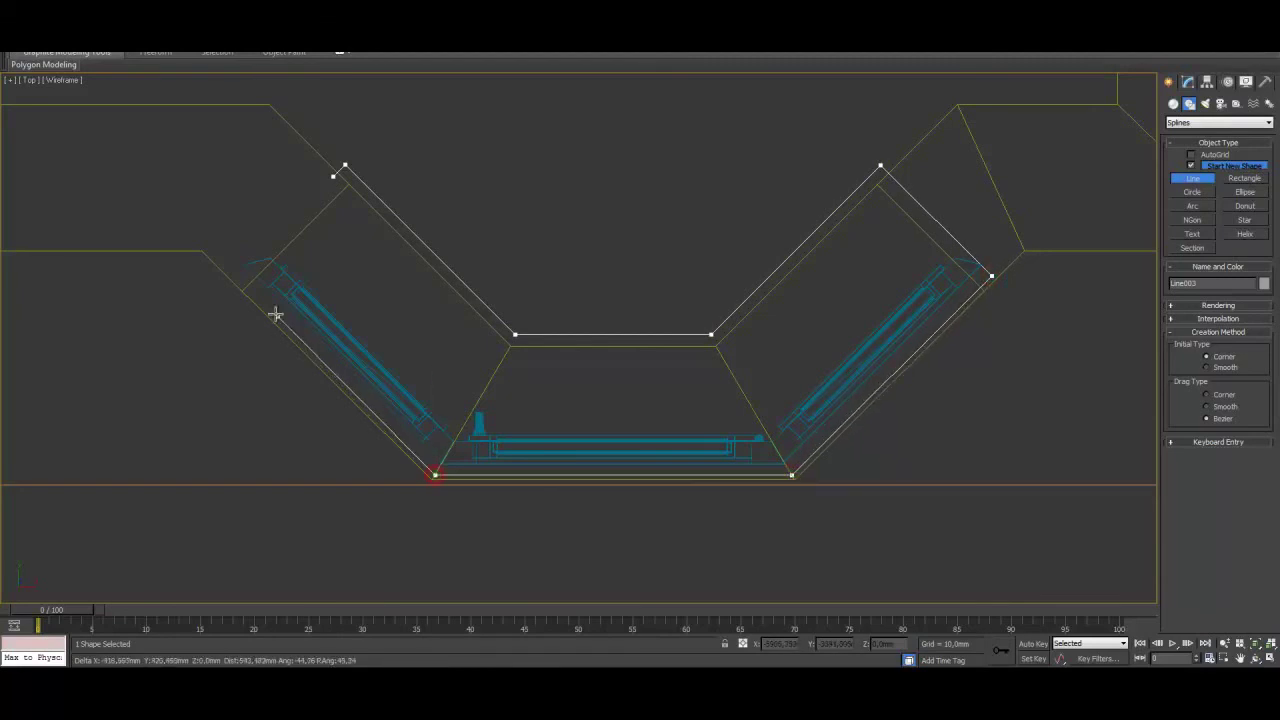
left_click(238, 281)
left_click(333, 176)
left_click(616, 370)
Raise the closed sill outline from the floor by setting its Z position to 900 mm
right_click(570, 306)
key("alt+w")
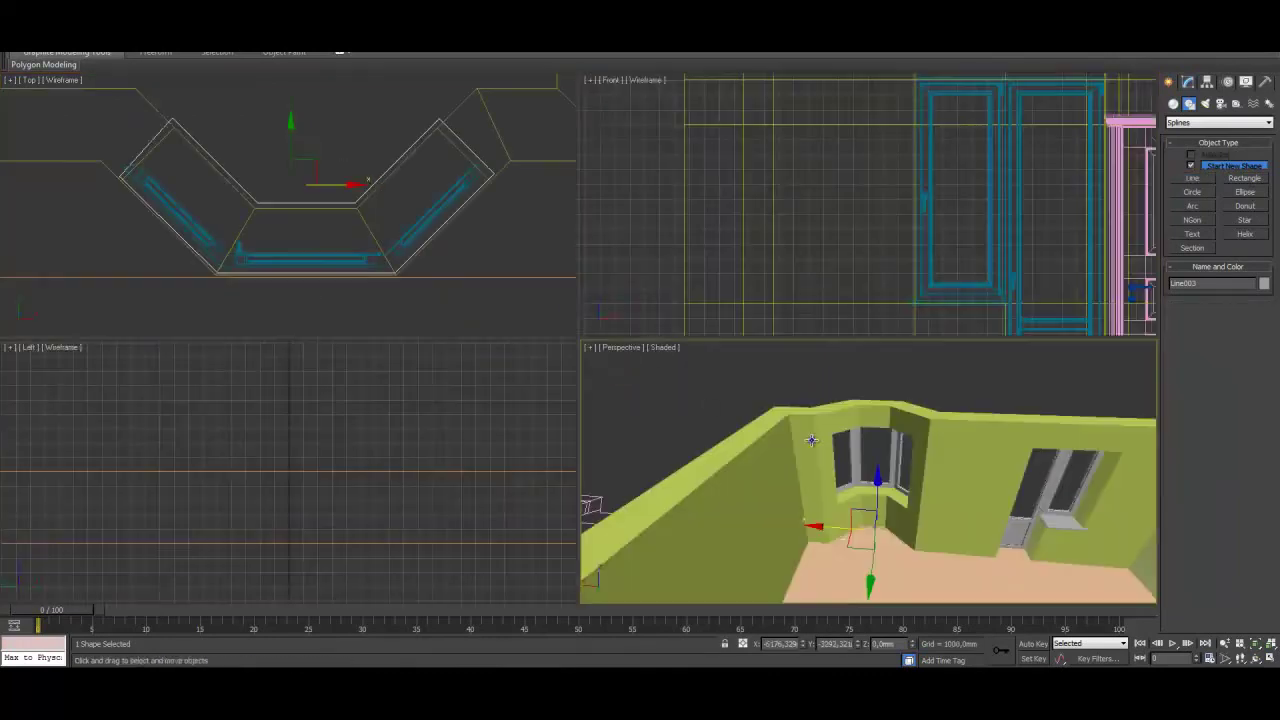
right_click(811, 440)
key("alt+w")
scroll(590, 410, "up", 4)
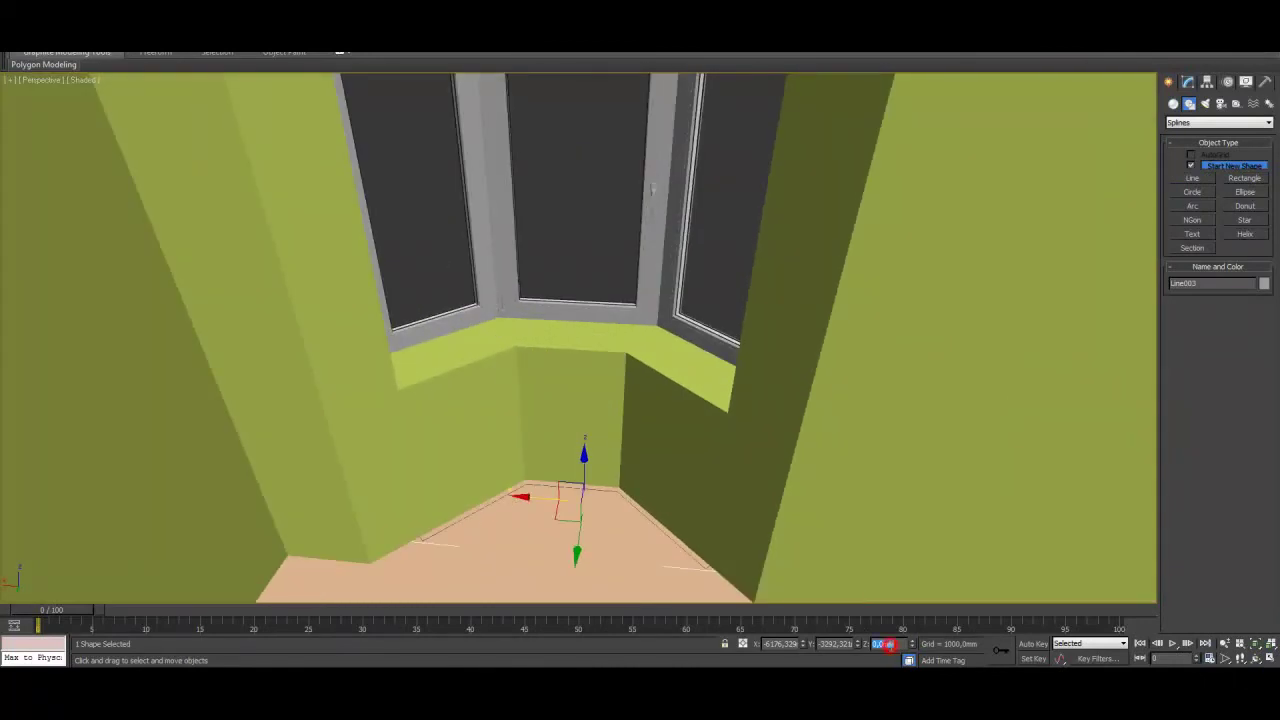
key("Return")
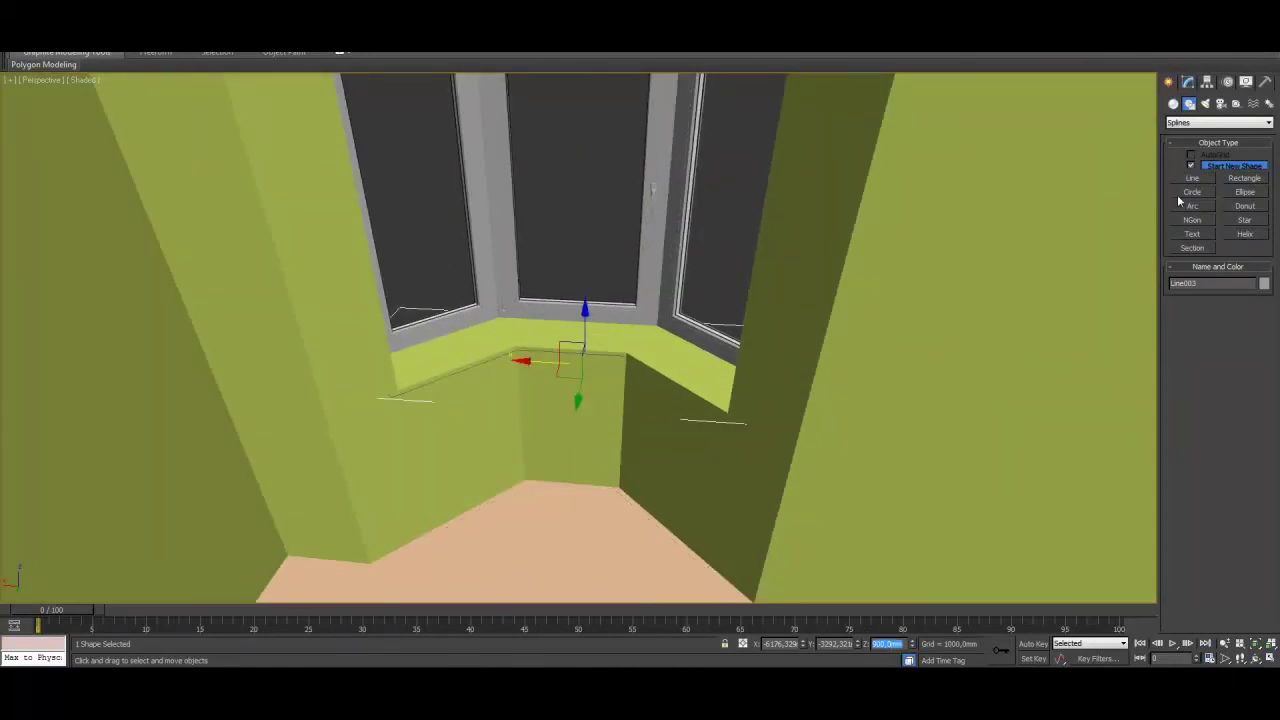
Extrude the sill outline 40 mm and lower the resulting sill to about Z 887 mm
left_click(1187, 81)
left_click(1268, 119)
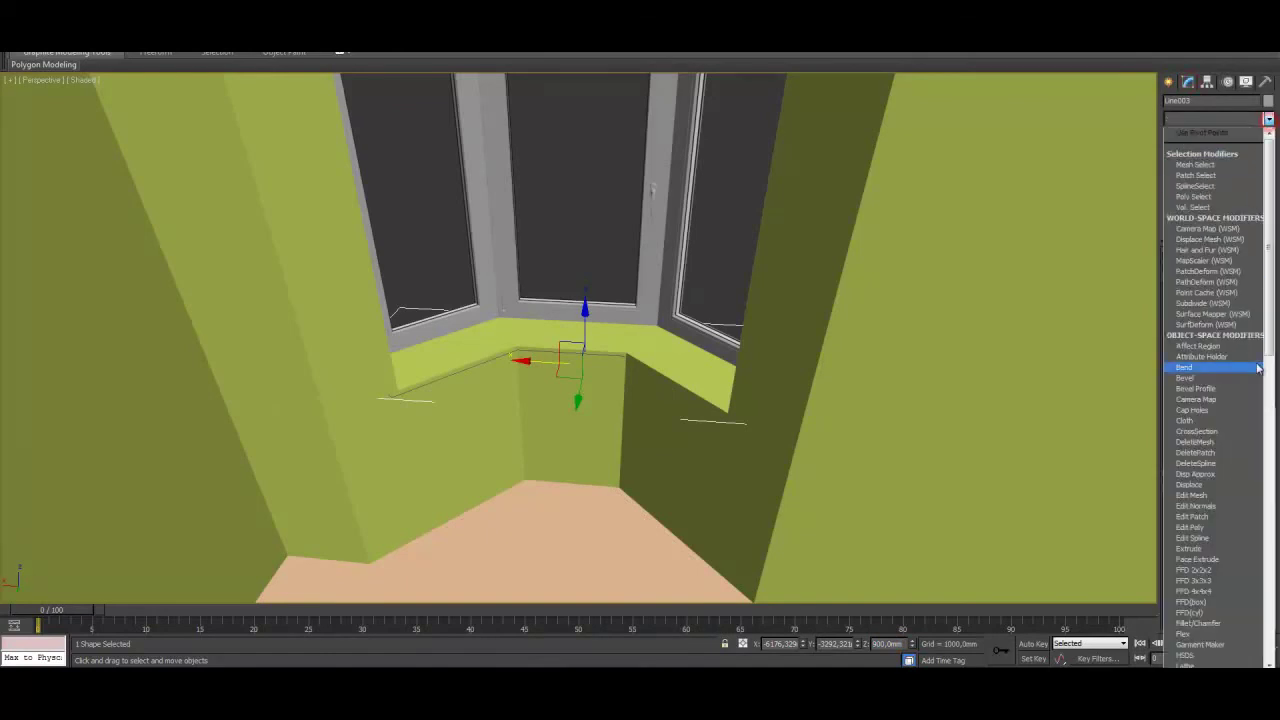
left_click(1210, 552)
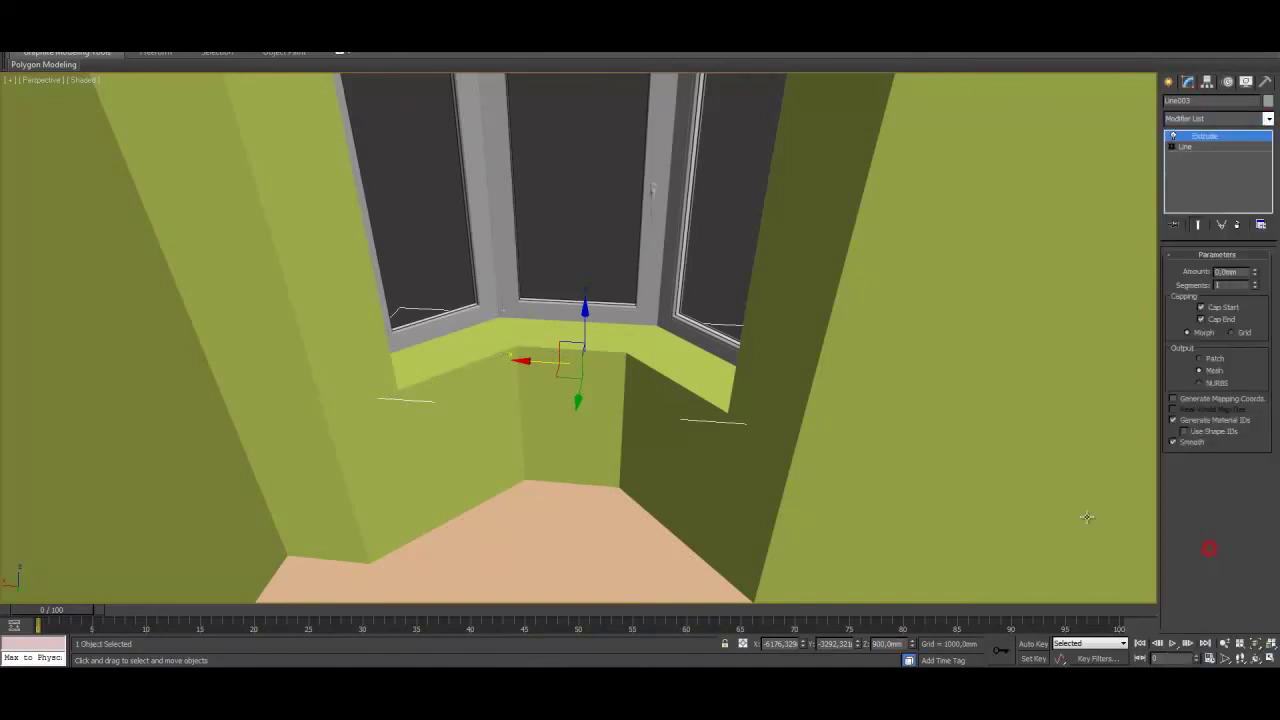
scroll(711, 391, "up", 6)
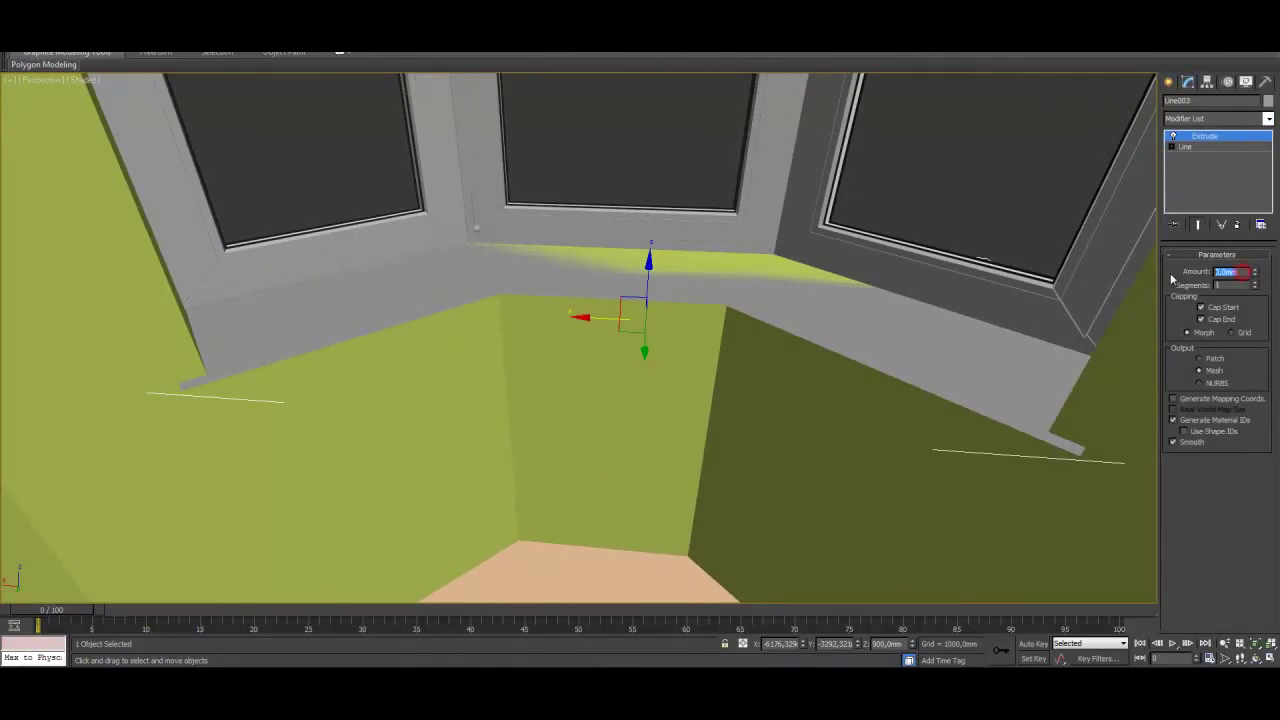
type("40")
key("Return")
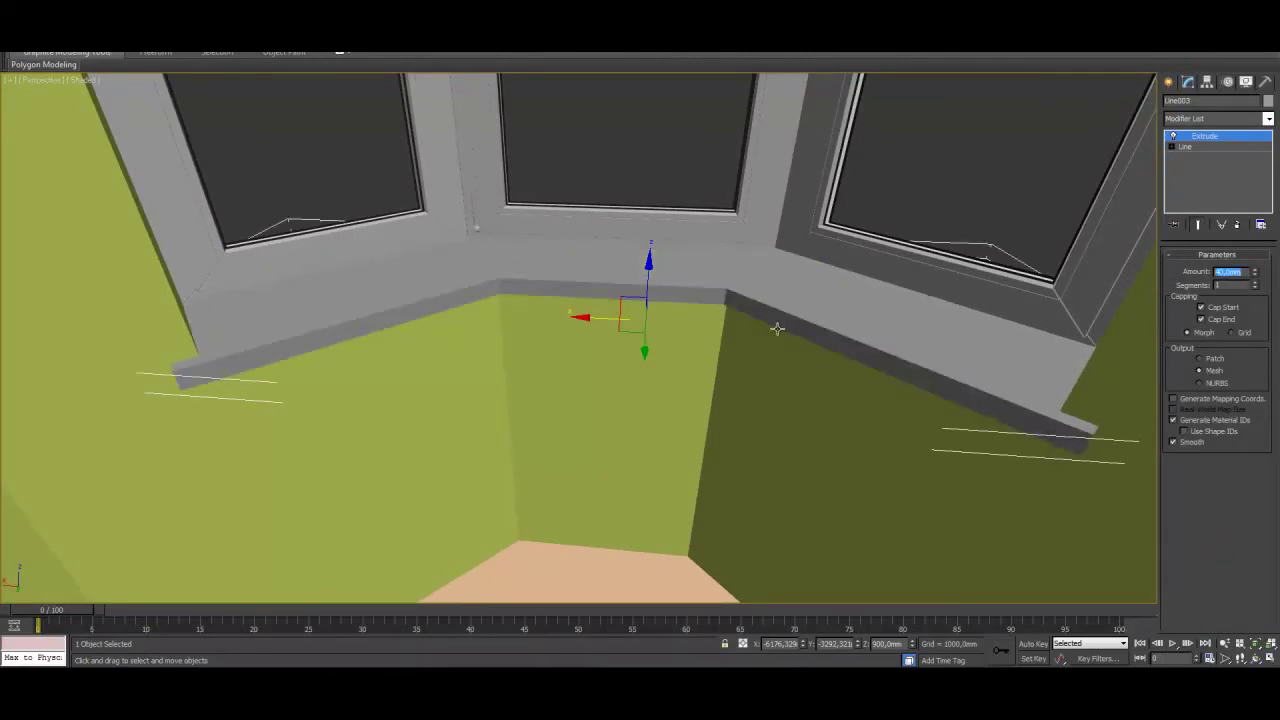
left_click_drag(650, 268, 650, 281)
middle_click_drag(650, 311, 591, 316)
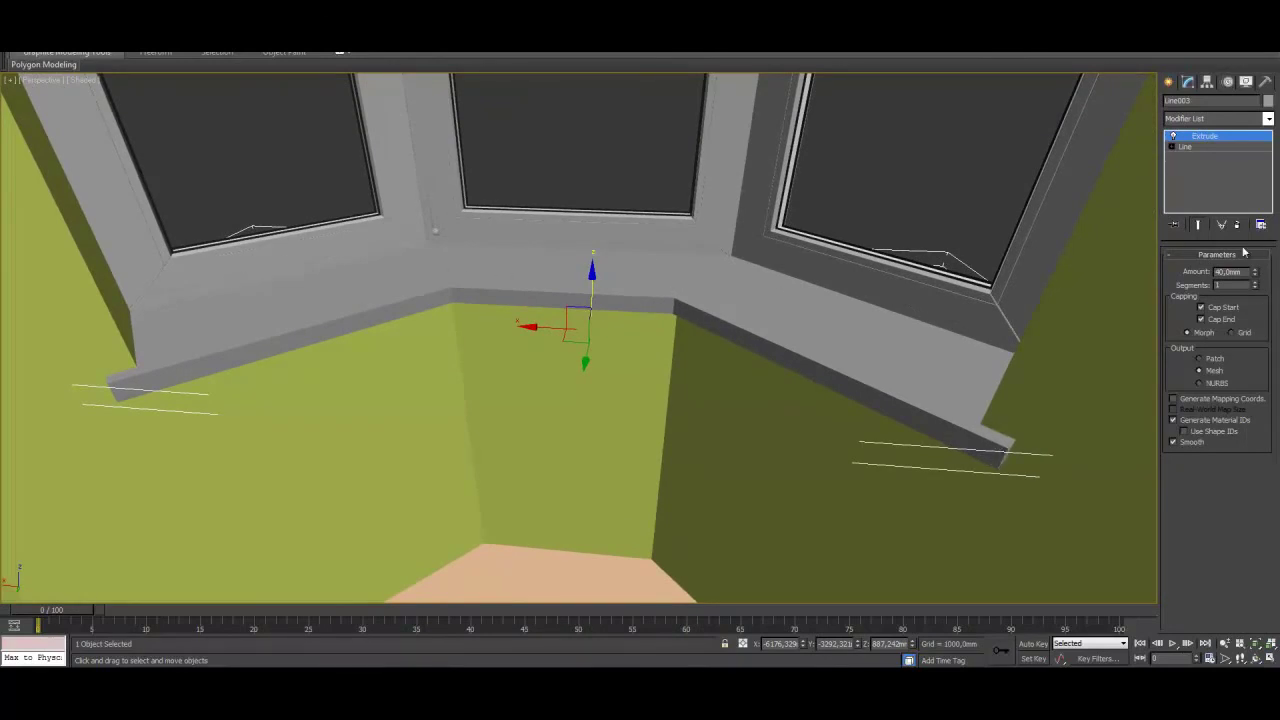
Add an Edit Poly modifier to the sill and select all of its front and exposed end edges
left_click(1267, 120)
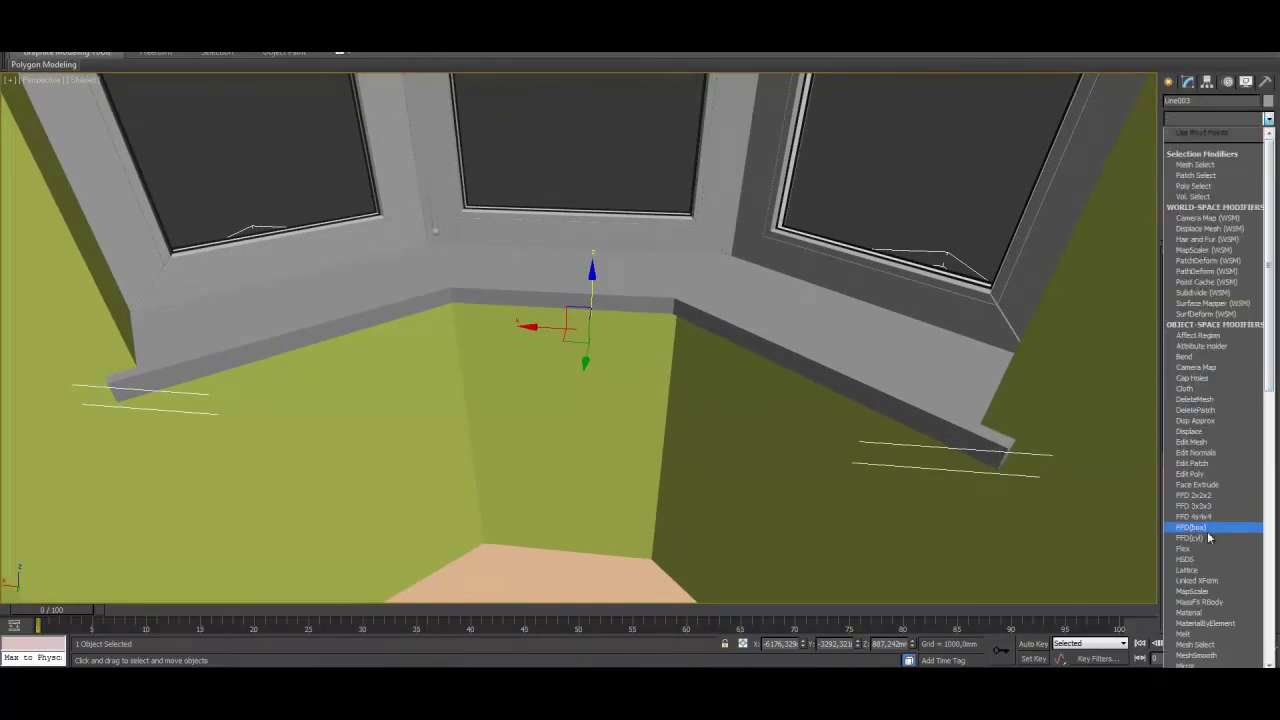
left_click(1199, 474)
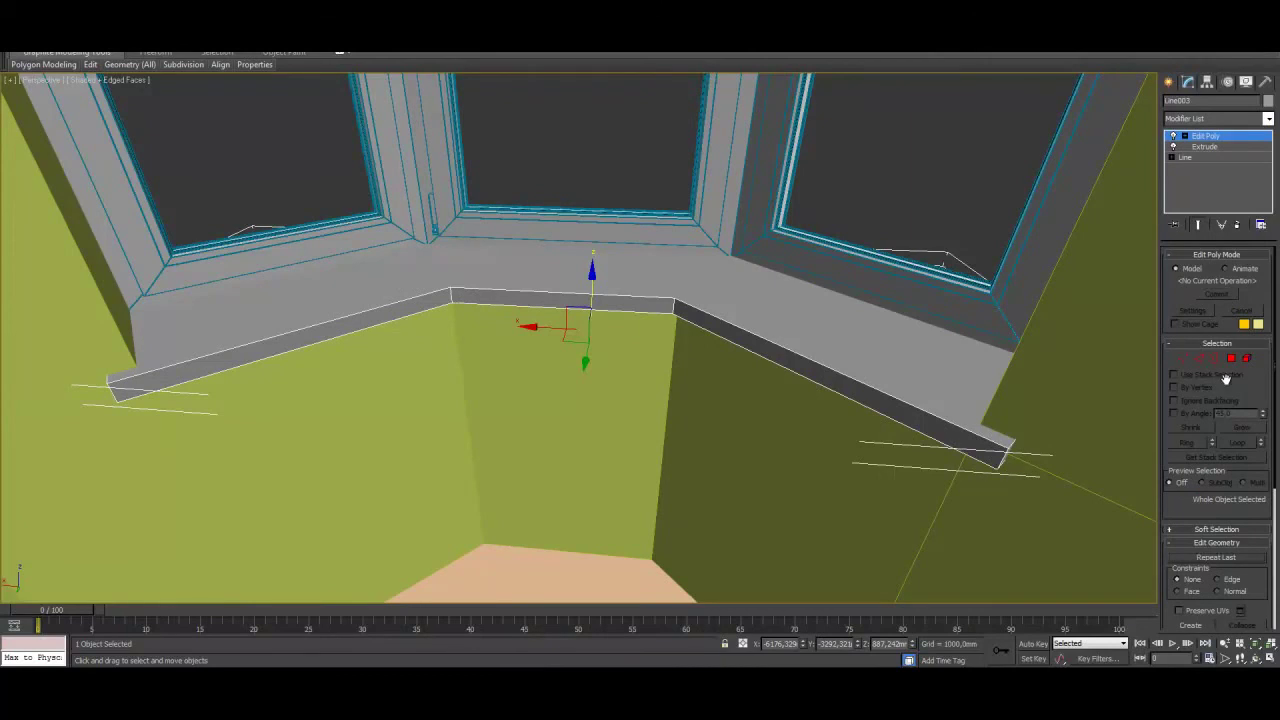
left_click(1199, 358)
middle_click_drag(1028, 453, 1004, 490, "alt")
left_click_drag(1006, 541, 902, 458)
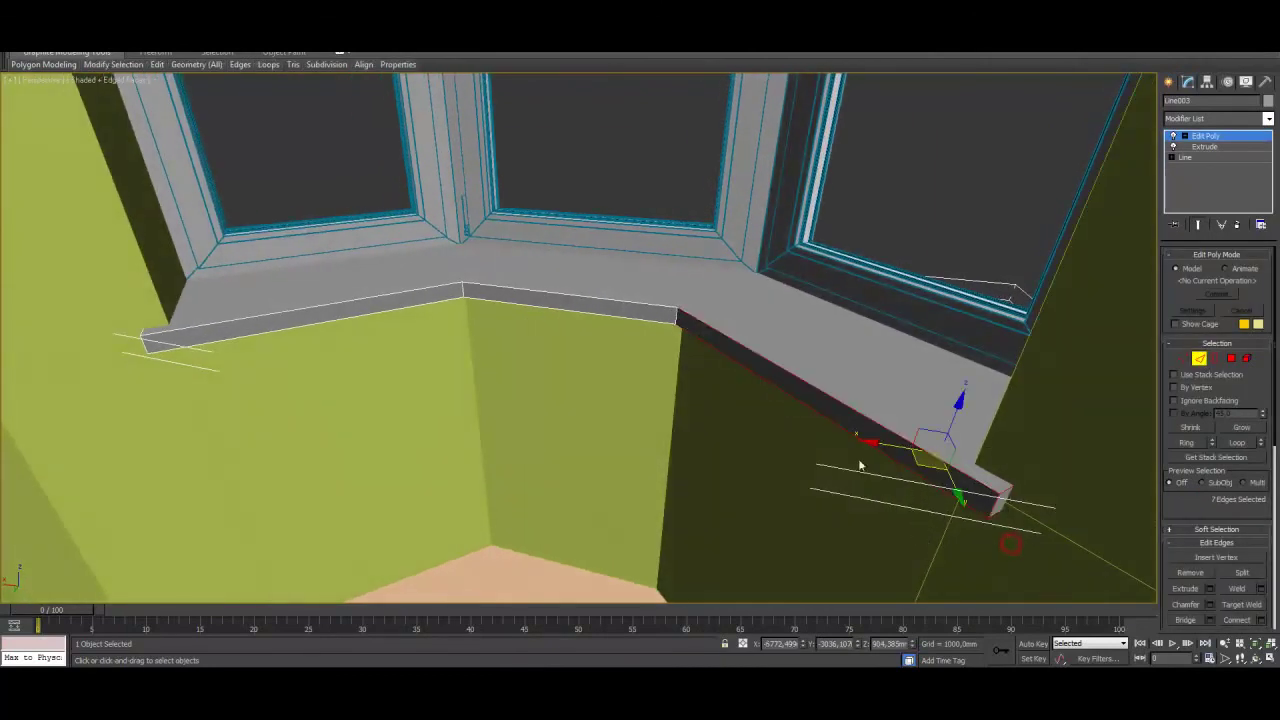
left_click_drag(643, 298, 560, 375, "ctrl")
left_click_drag(404, 288, 404, 288, "ctrl")
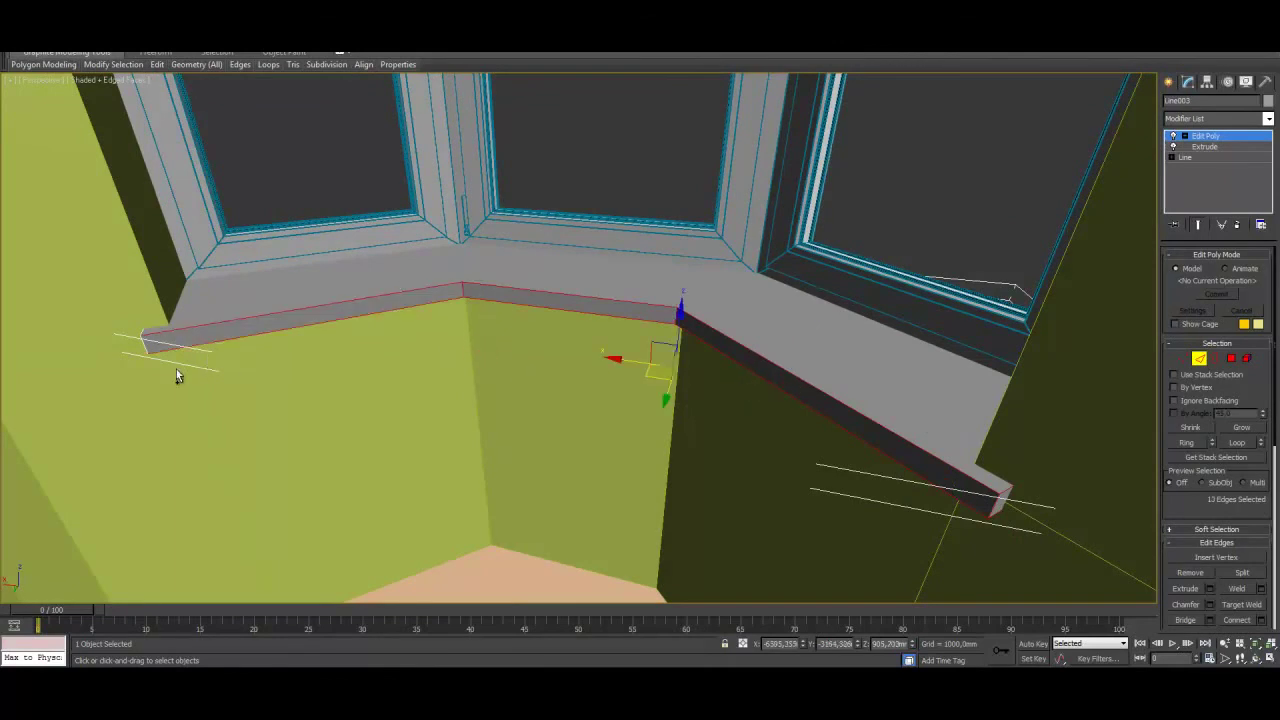
left_click_drag(116, 340, 214, 376, "ctrl")
key("F3")
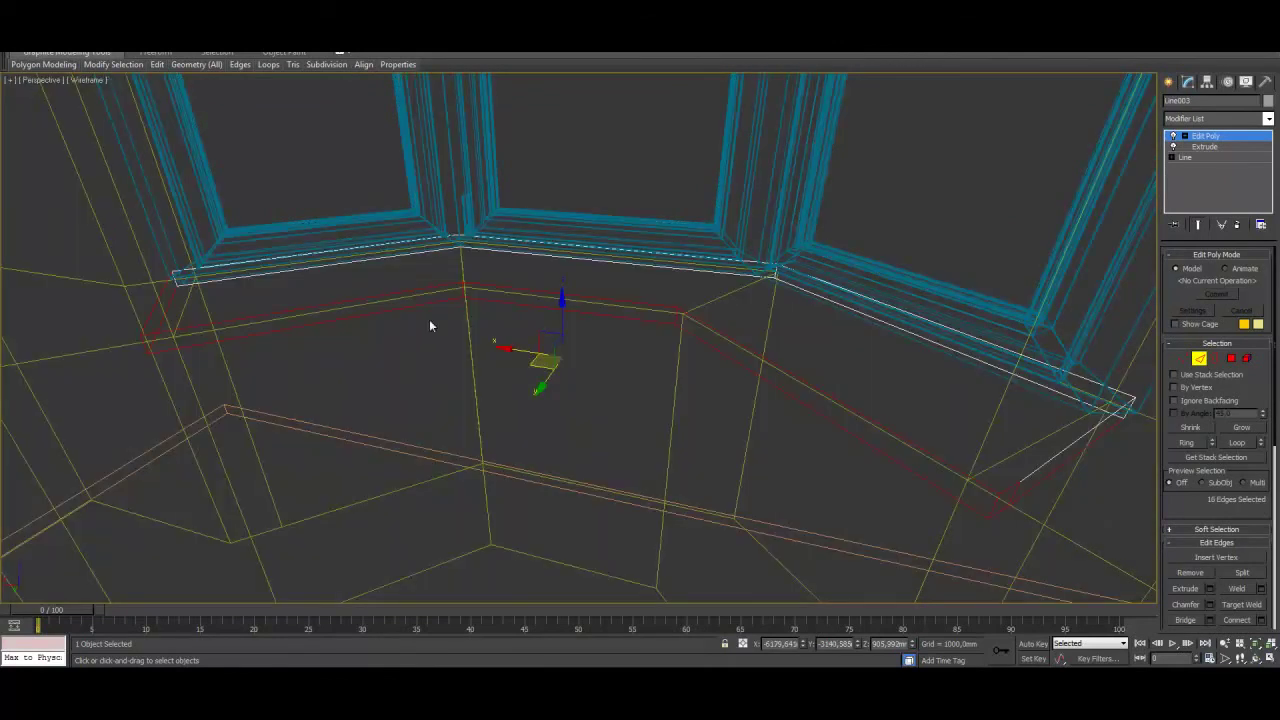
left_click(1020, 488, "ctrl")
key("F3")
middle_click_drag(611, 348, 645, 357, "alt")
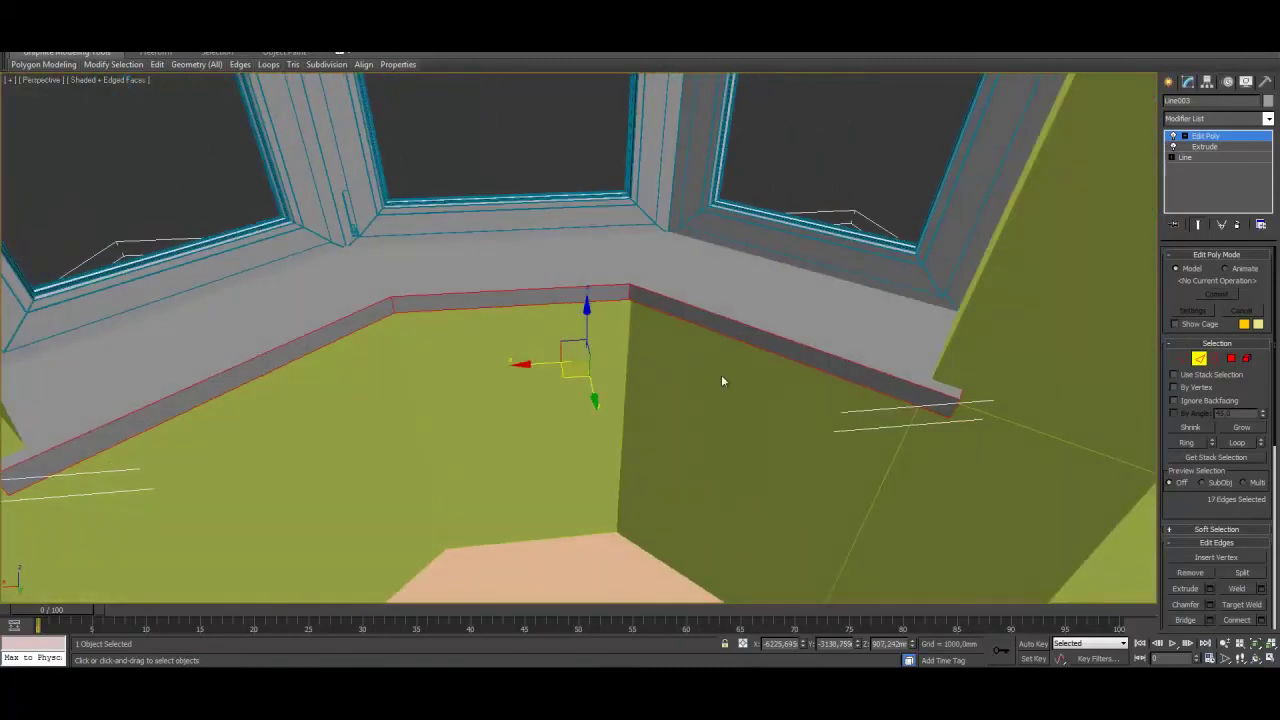
Chamfer the selected sill edges by 3 mm with 5 segments, leave edge editing and check the finished sill
scroll(1214, 530, "down", 3)
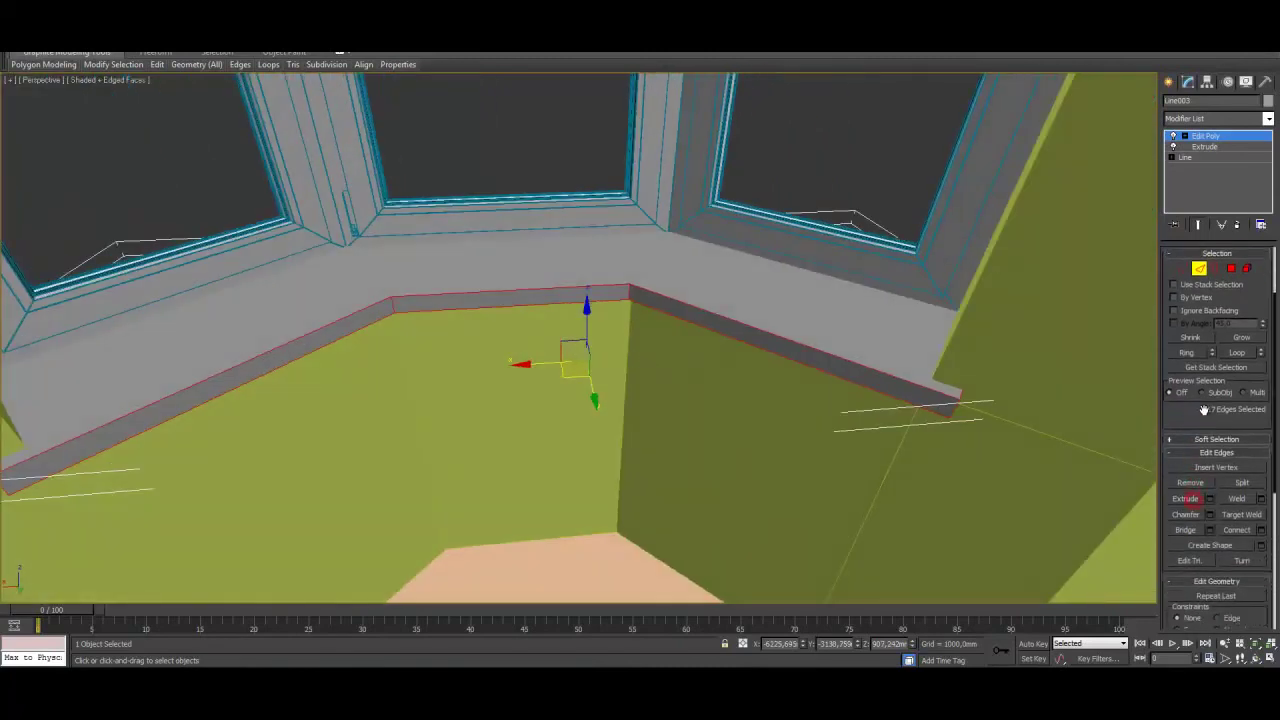
left_click(1210, 512)
left_click(602, 345)
type("3")
left_click(606, 365)
middle_click_drag(605, 366, 925, 456, "alt")
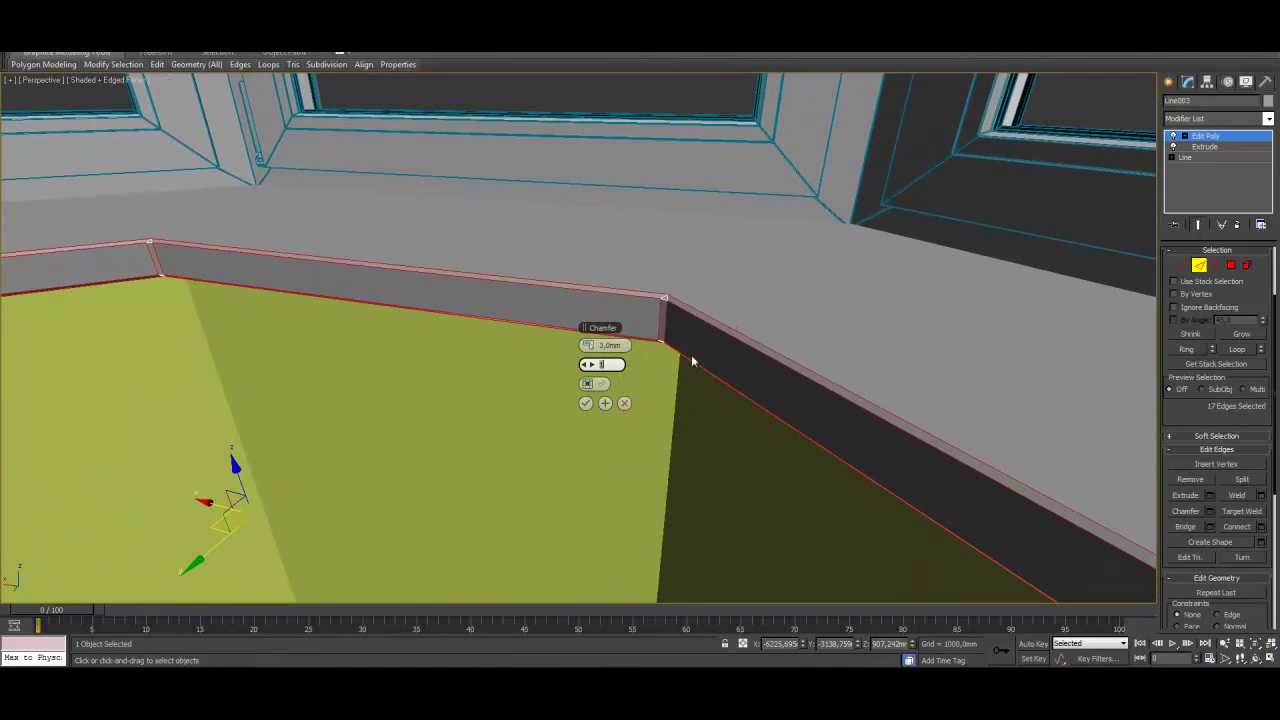
left_click_drag(592, 367, 603, 370)
key("F4")
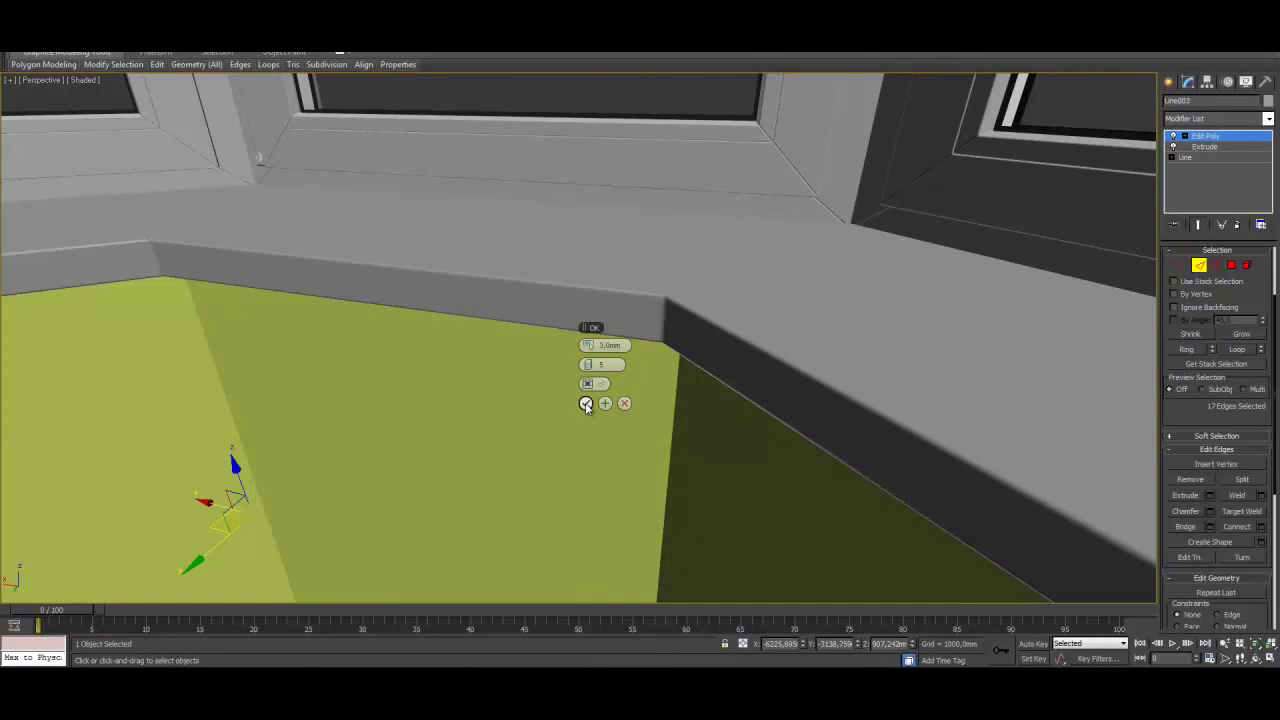
left_click(586, 404)
middle_click_drag(613, 428, 690, 398, "alt")
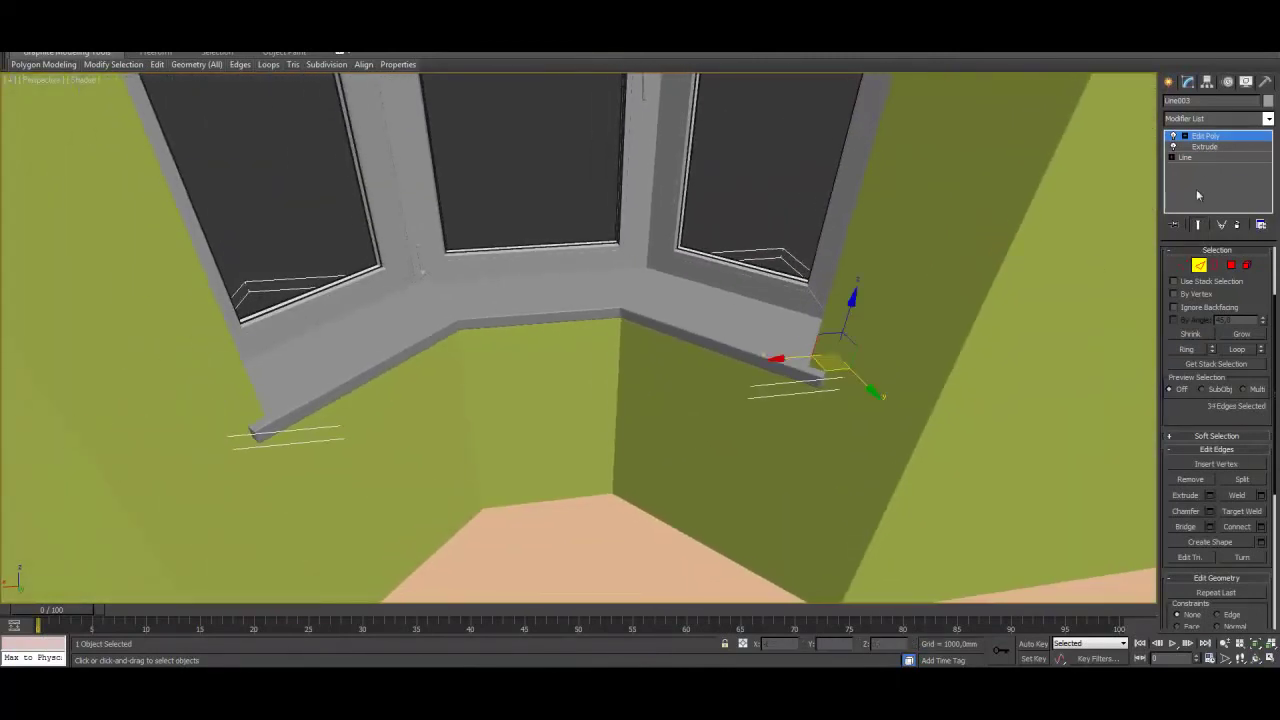
left_click(1198, 267)
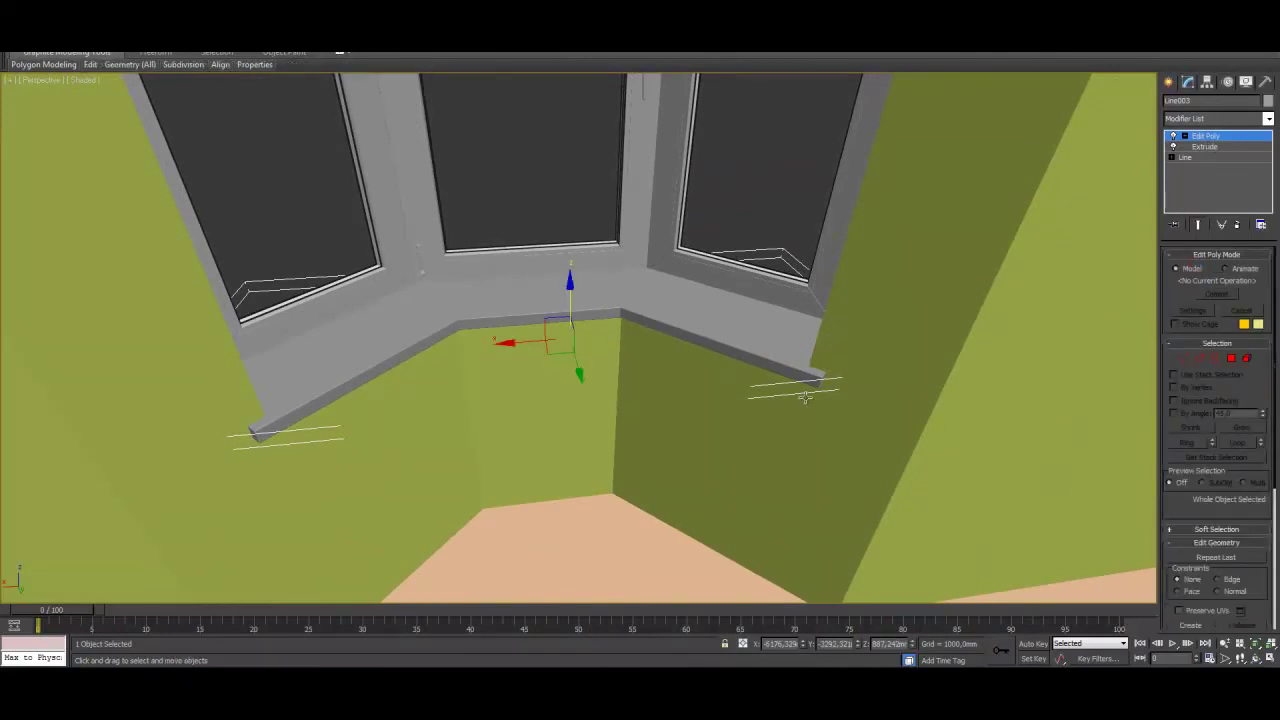
middle_click_drag(610, 440, 668, 431, "alt")
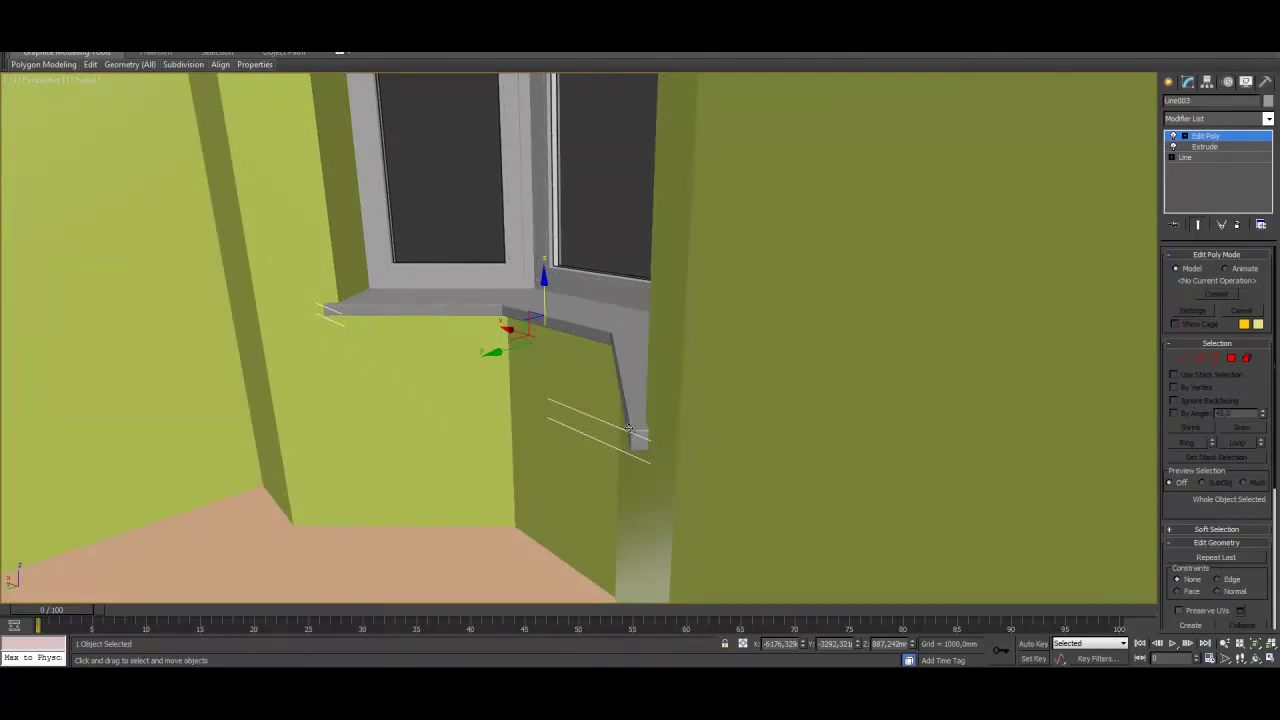
middle_click_drag(574, 326, 568, 346, "alt")
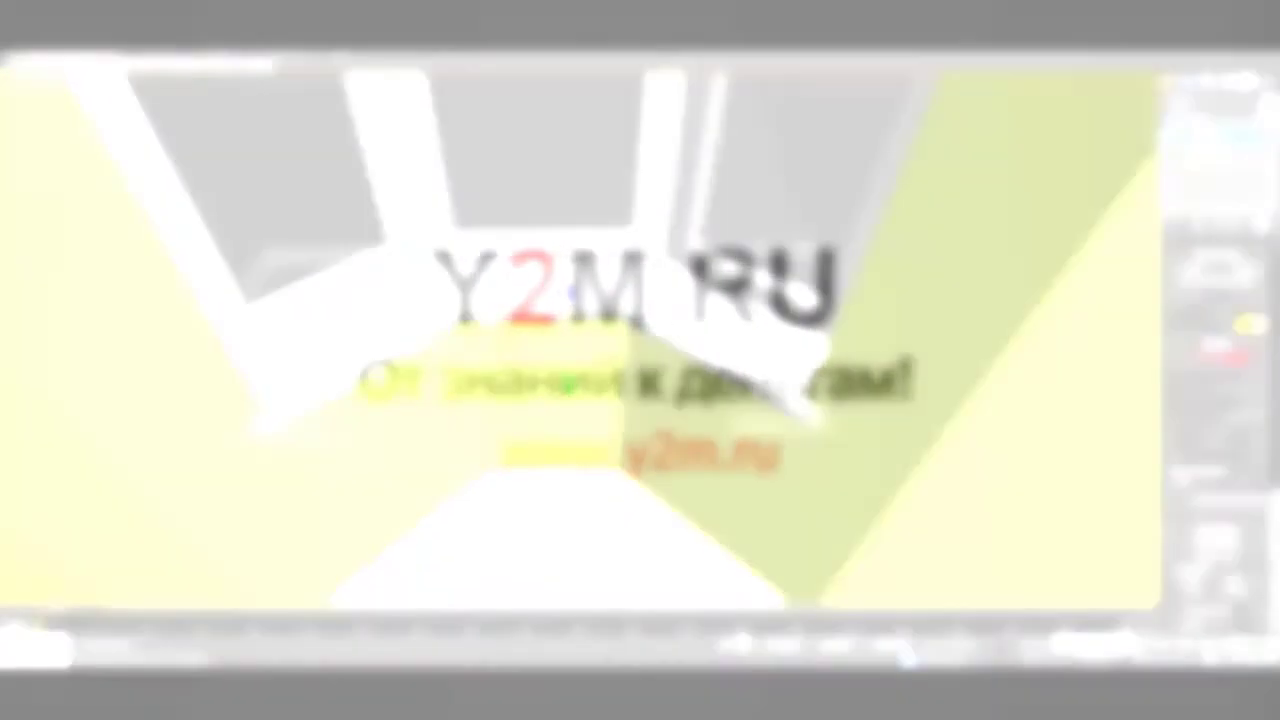